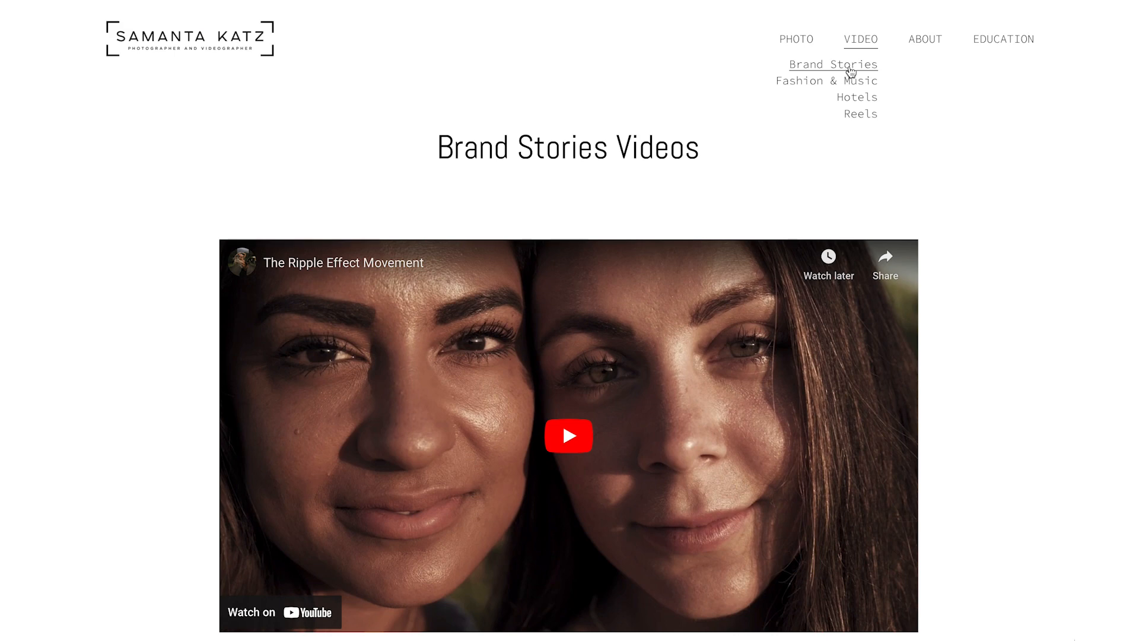
Step: Browse the embedded videos on the portfolio's Brand Stories page
scroll(680, 160, "down", 10)
scroll(680, 160, "down", 20)
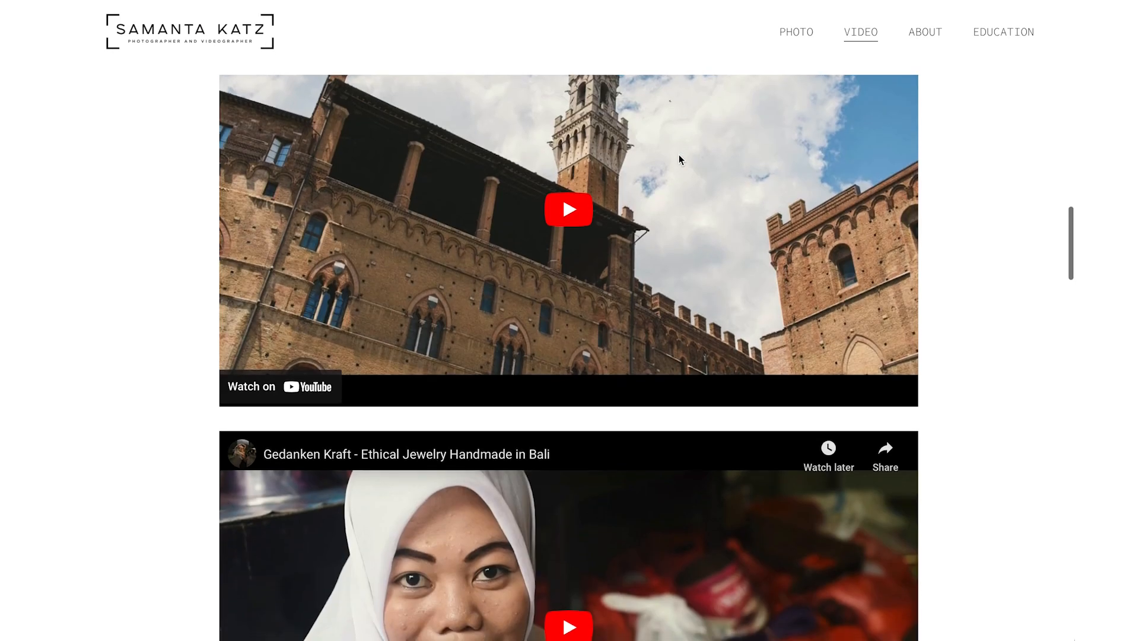
scroll(680, 160, "up", 20)
Step: Open the Hotels video page and look through its hotel videos
mouse_move(866, 42)
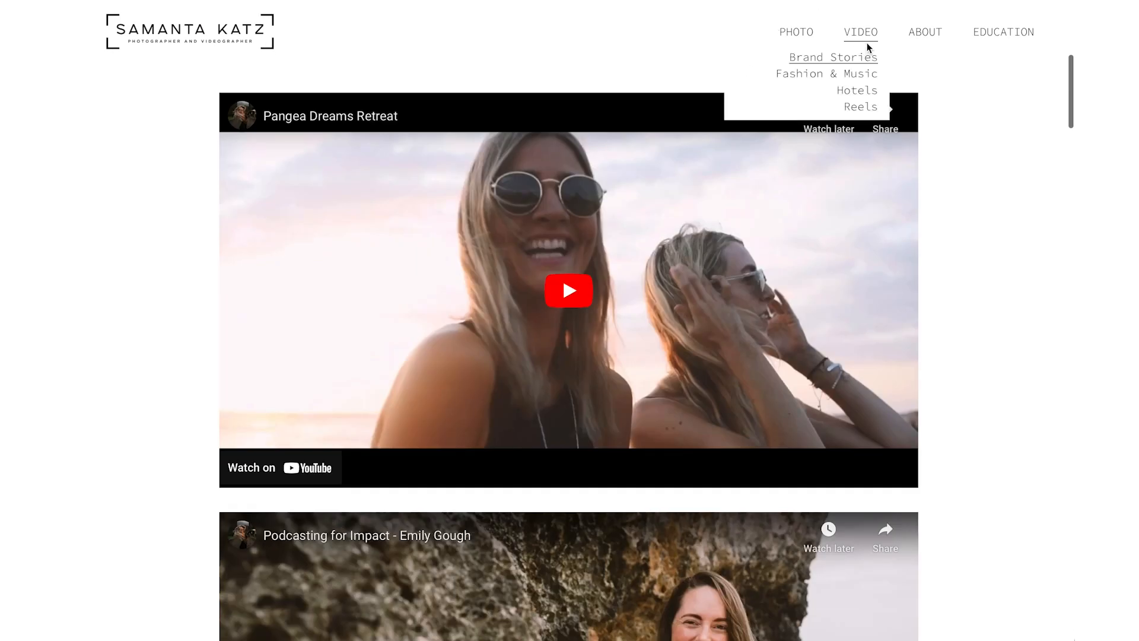
left_click(852, 91)
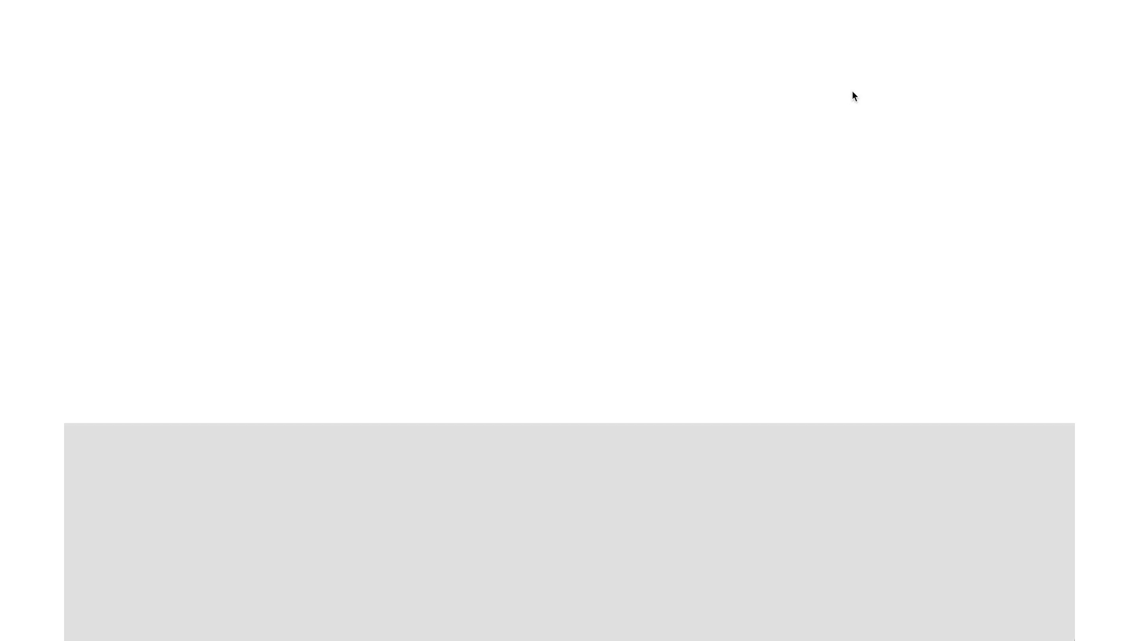
scroll(773, 194, "down", 8)
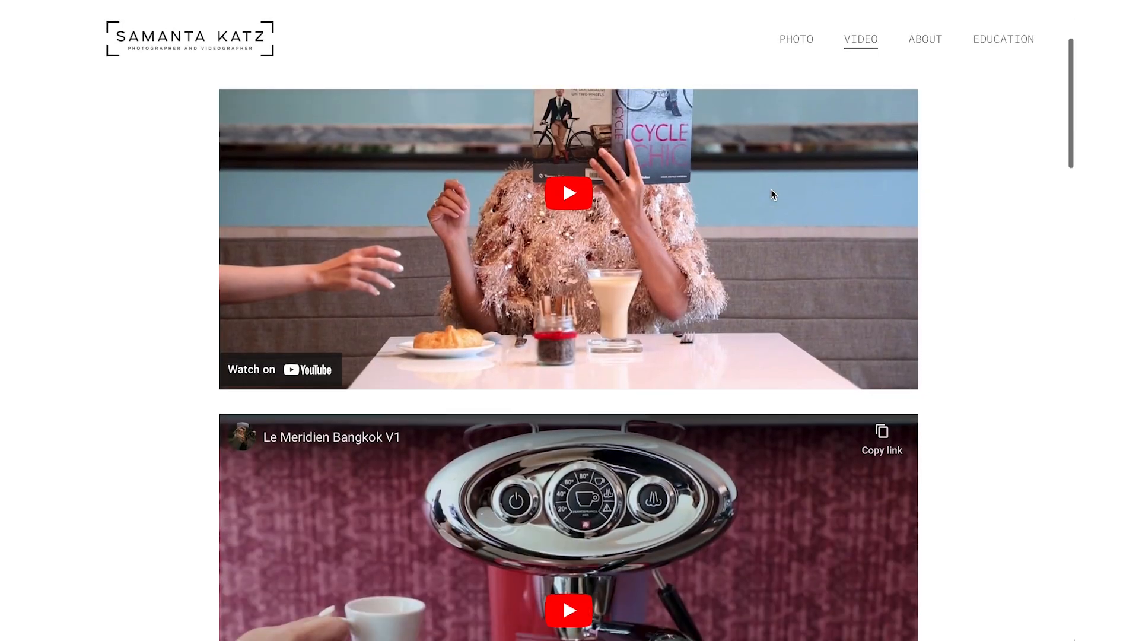
scroll(680, 383, "down", 5)
scroll(680, 383, "down", 15)
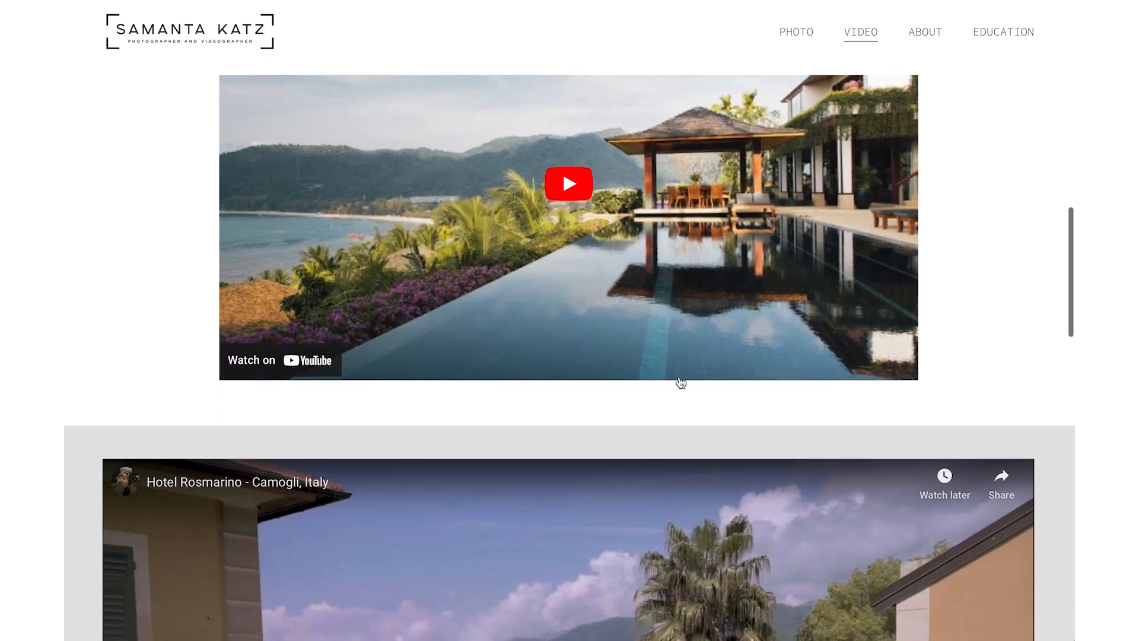
scroll(679, 382, "down", 12)
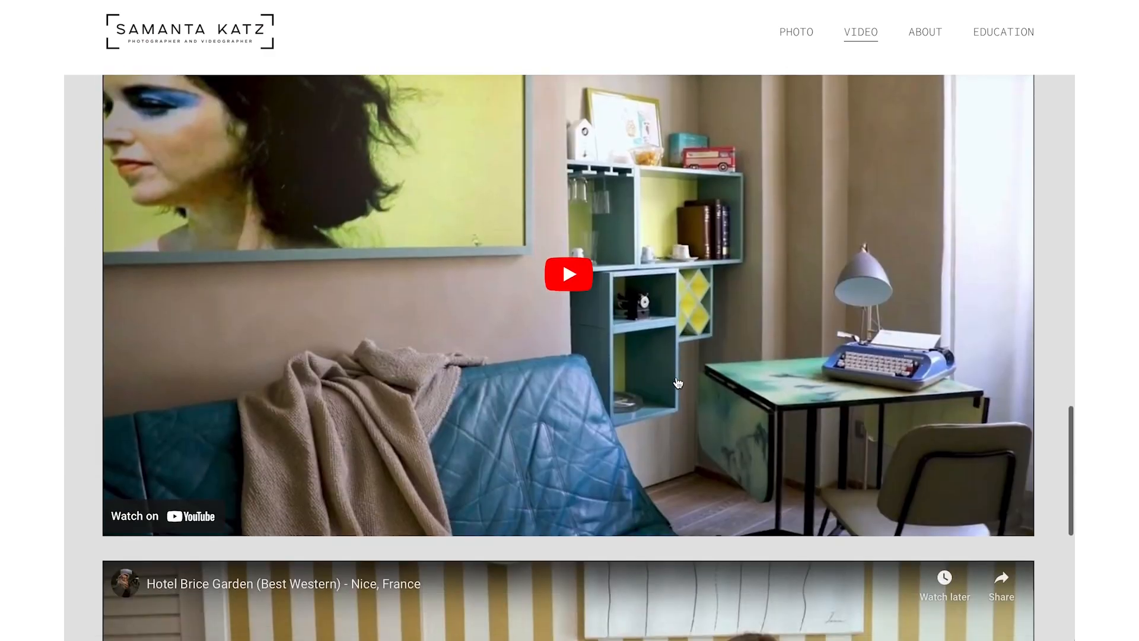
scroll(678, 382, "up", 7)
scroll(678, 383, "up", 20)
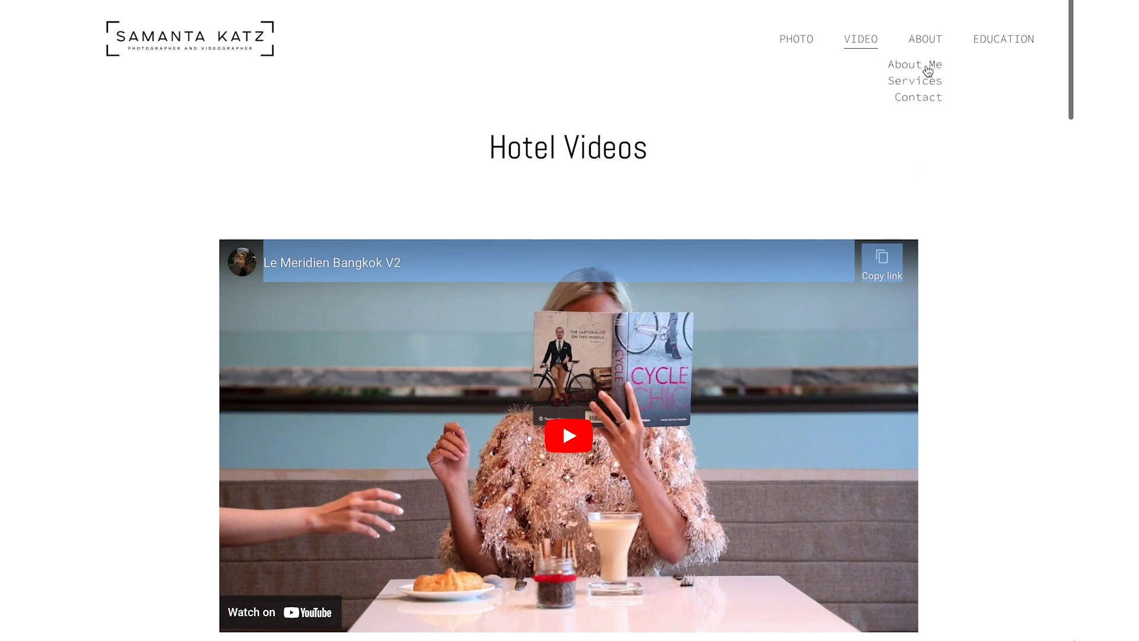
Step: Open the About Me page and read the photographer's biography down to the Get in Touch form
left_click(927, 67)
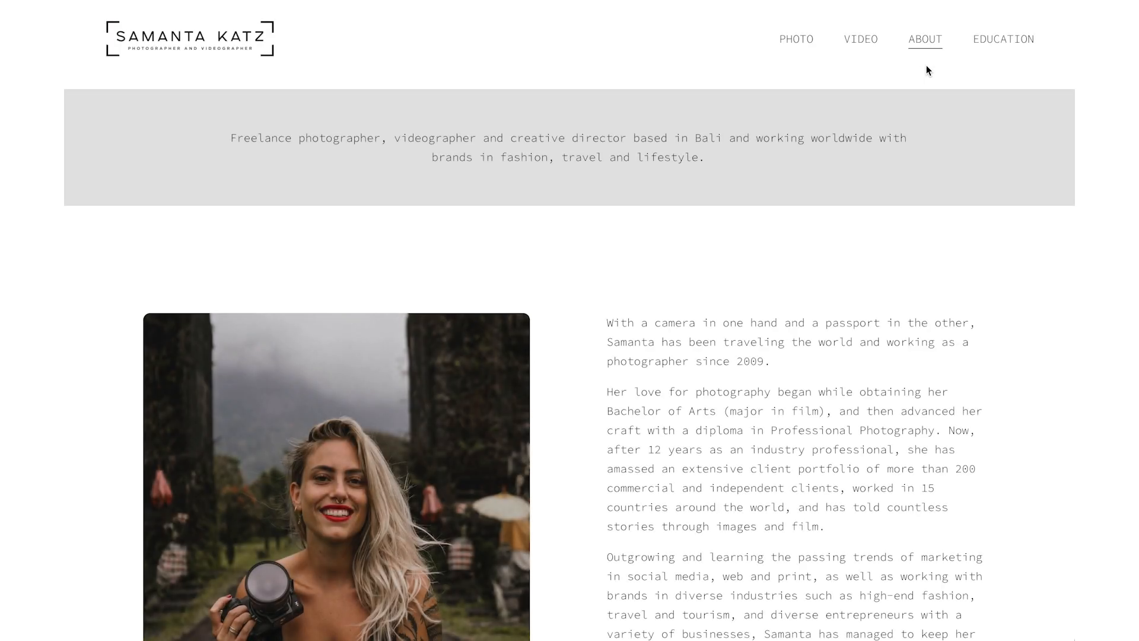
scroll(581, 247, "down", 3)
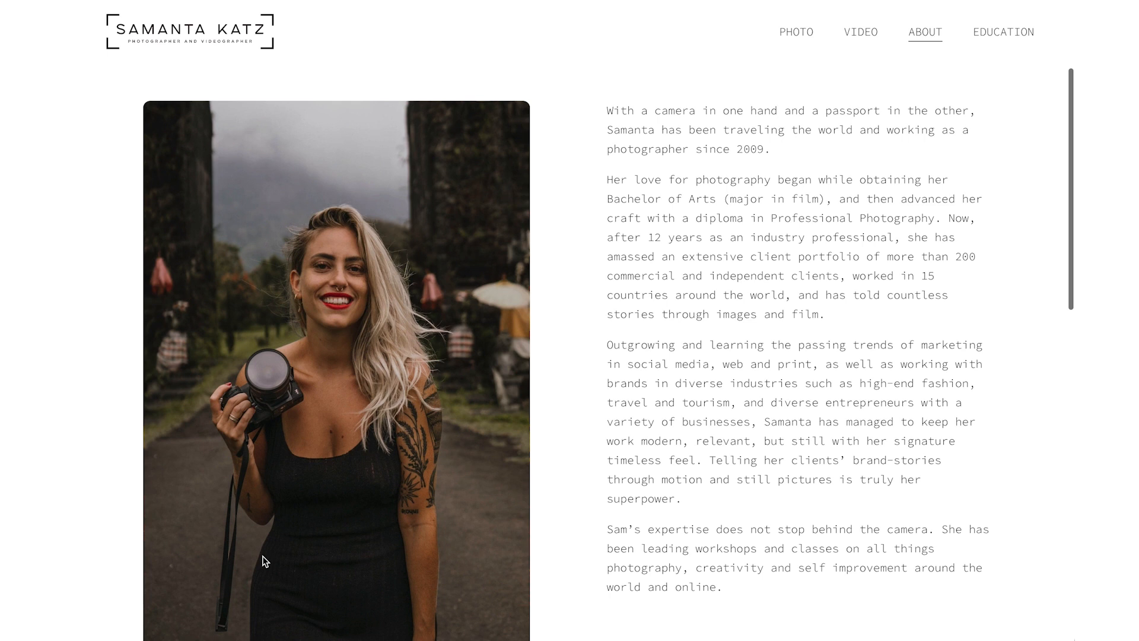
scroll(540, 332, "down", 1)
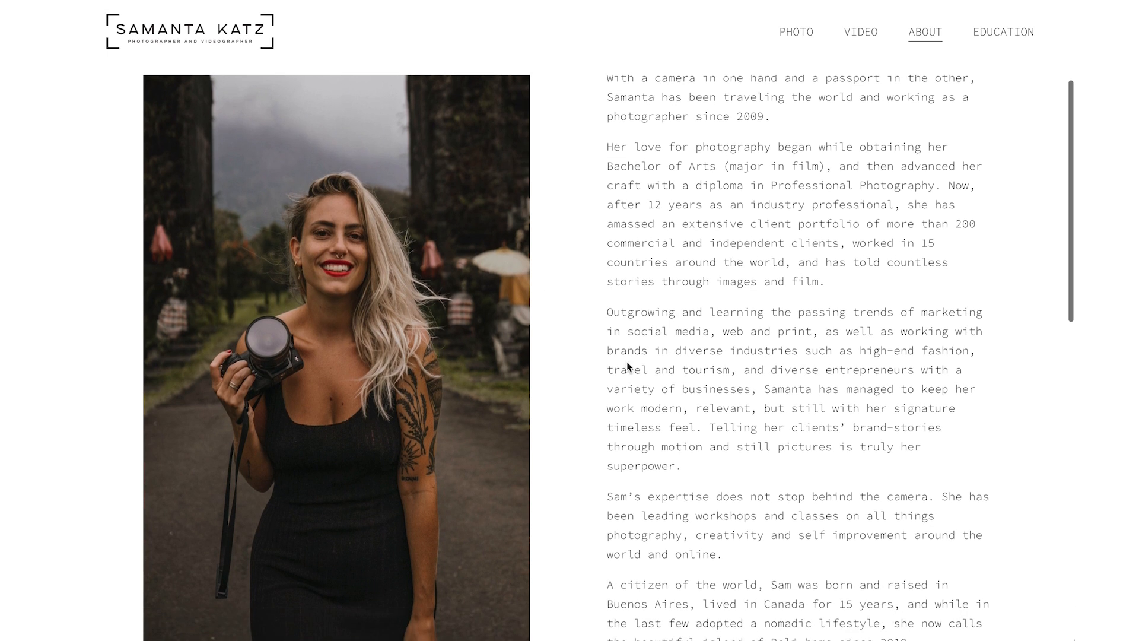
scroll(626, 361, "down", 3)
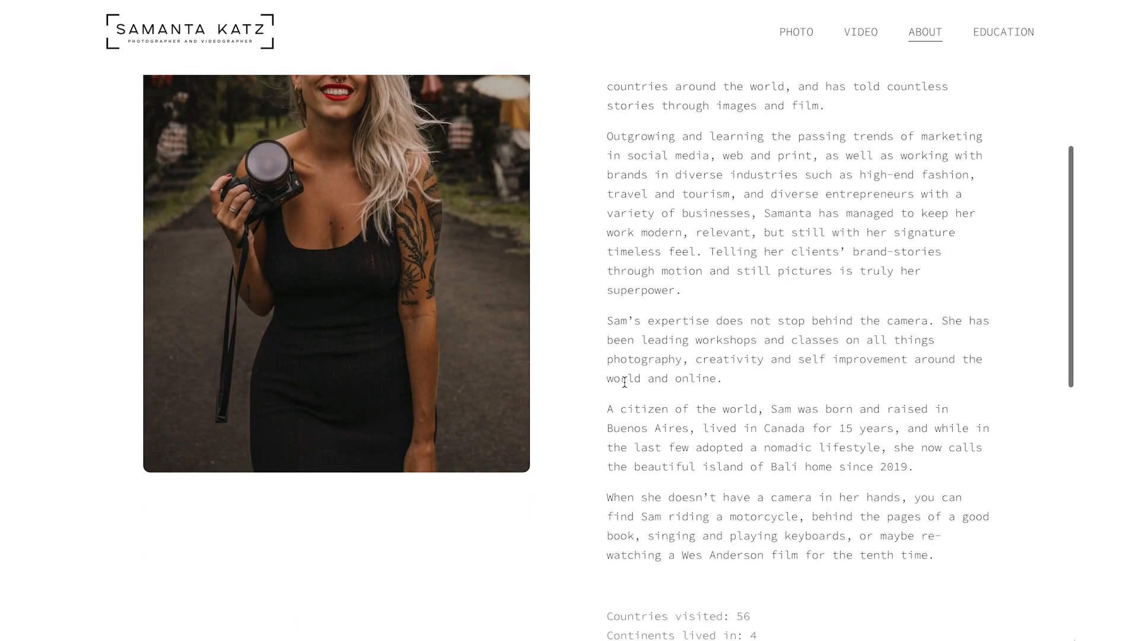
scroll(625, 381, "down", 7)
scroll(624, 381, "down", 2)
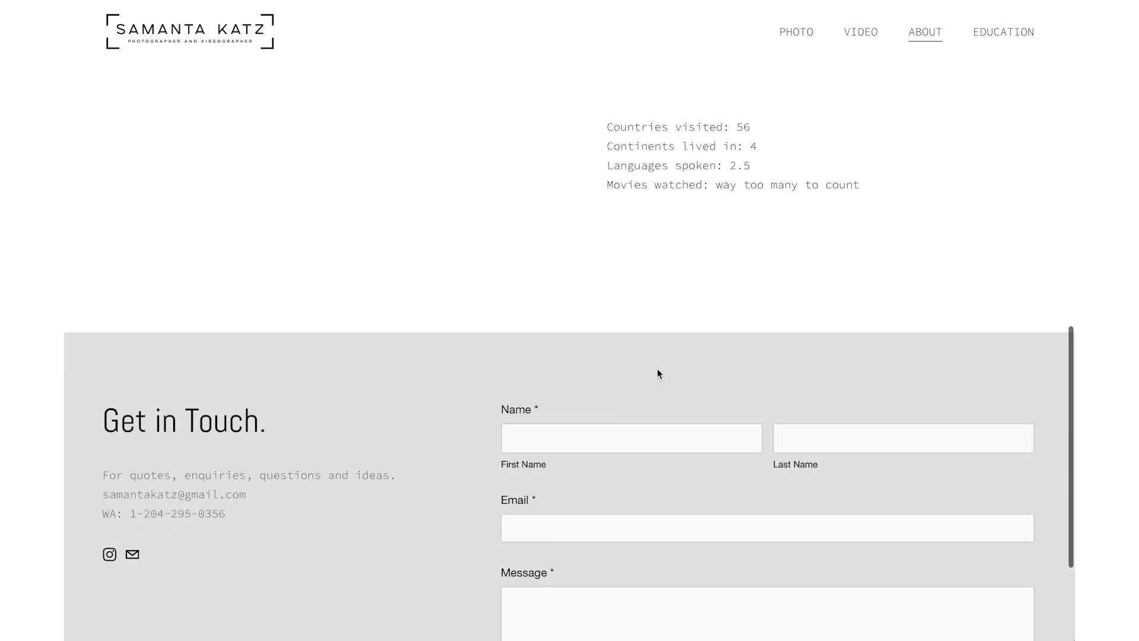
scroll(672, 231, "down", 4)
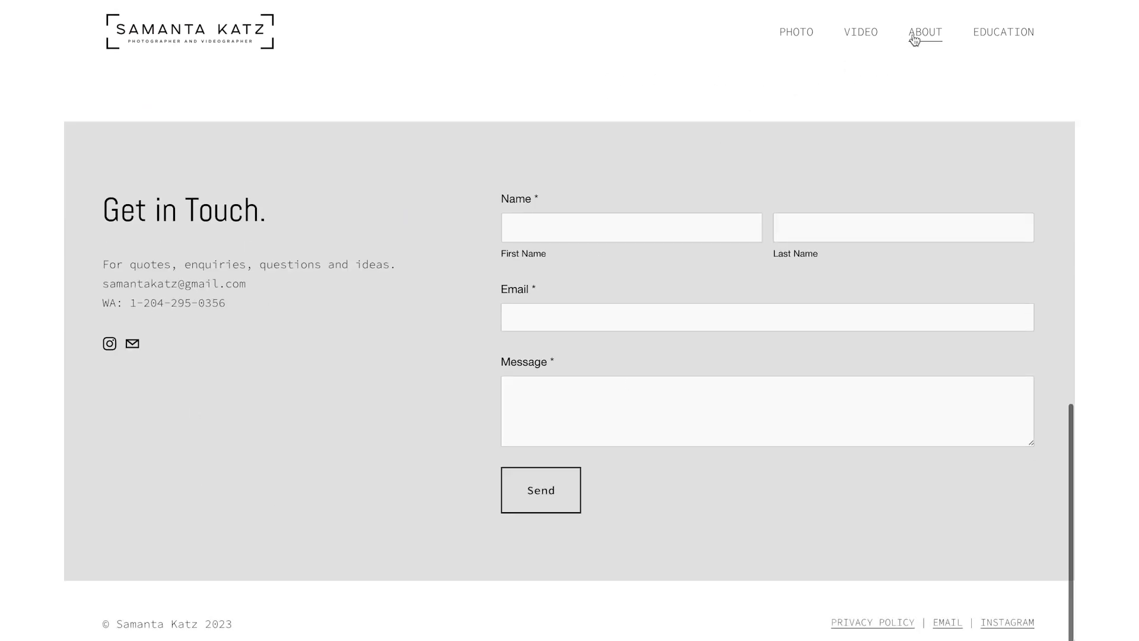
Step: Open the Services page and read the descriptions of the offered services
mouse_move(914, 39)
left_click(917, 76)
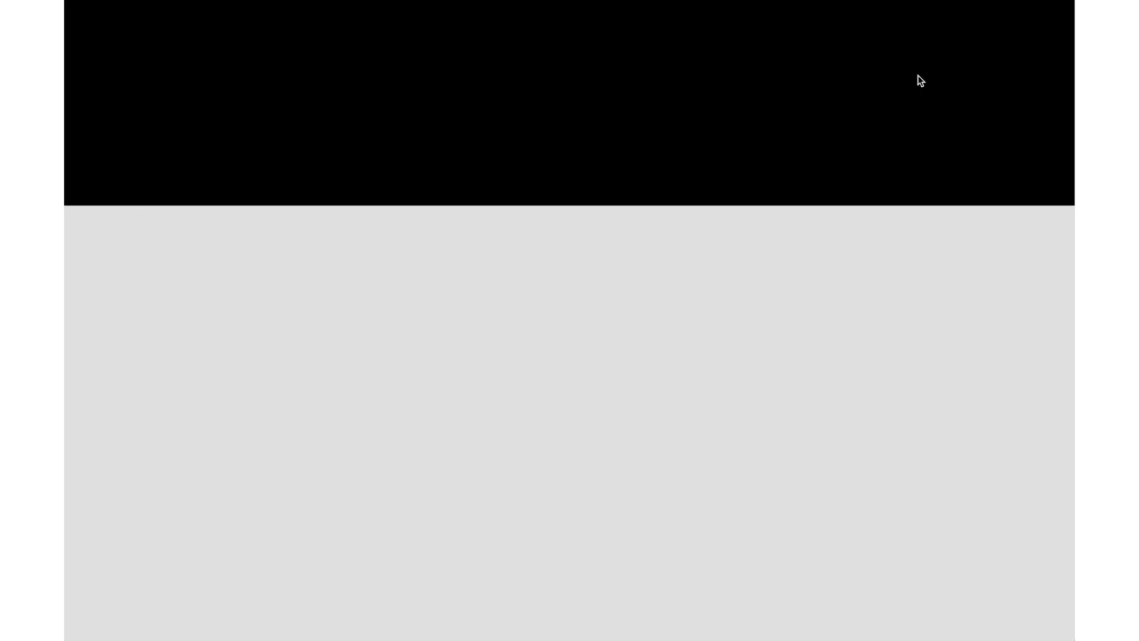
scroll(713, 214, "down", 2)
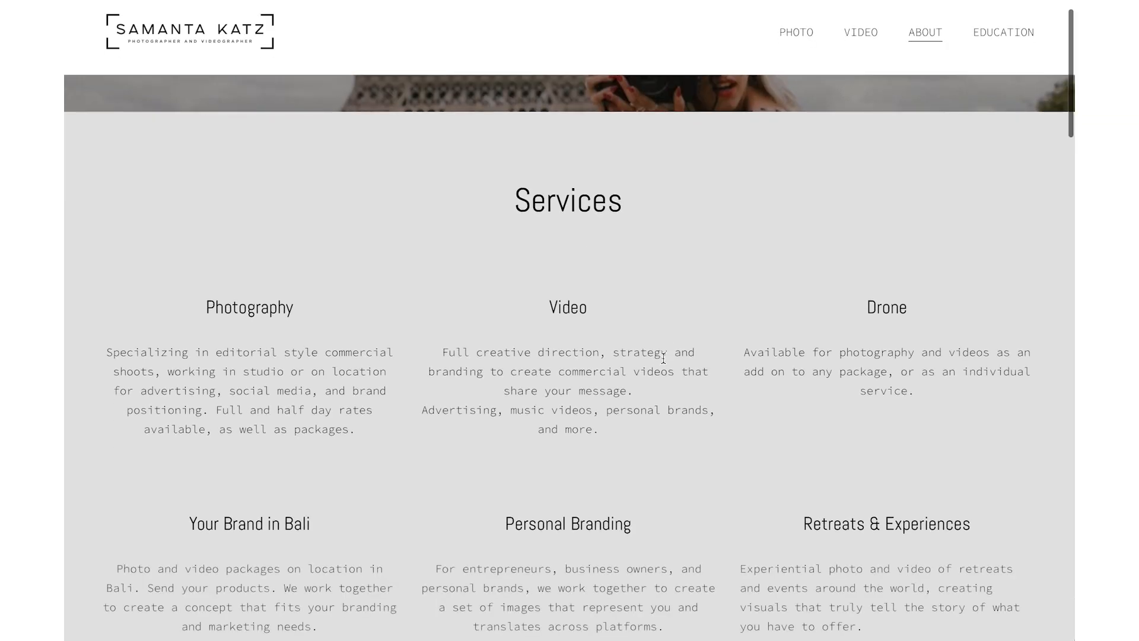
scroll(671, 353, "down", 4)
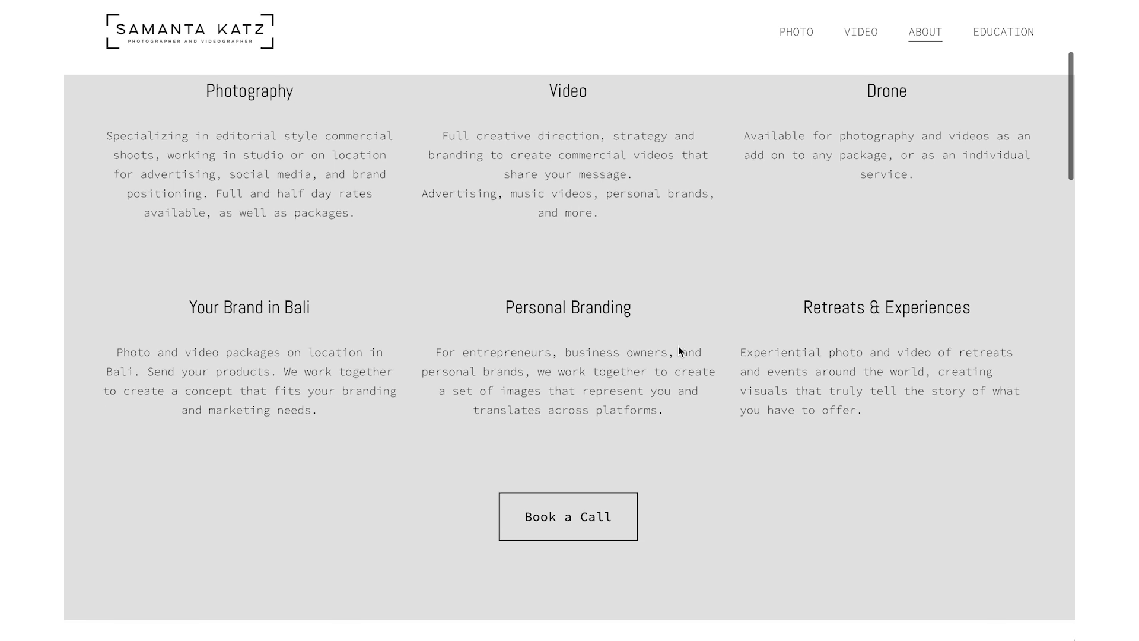
scroll(678, 347, "down", 1)
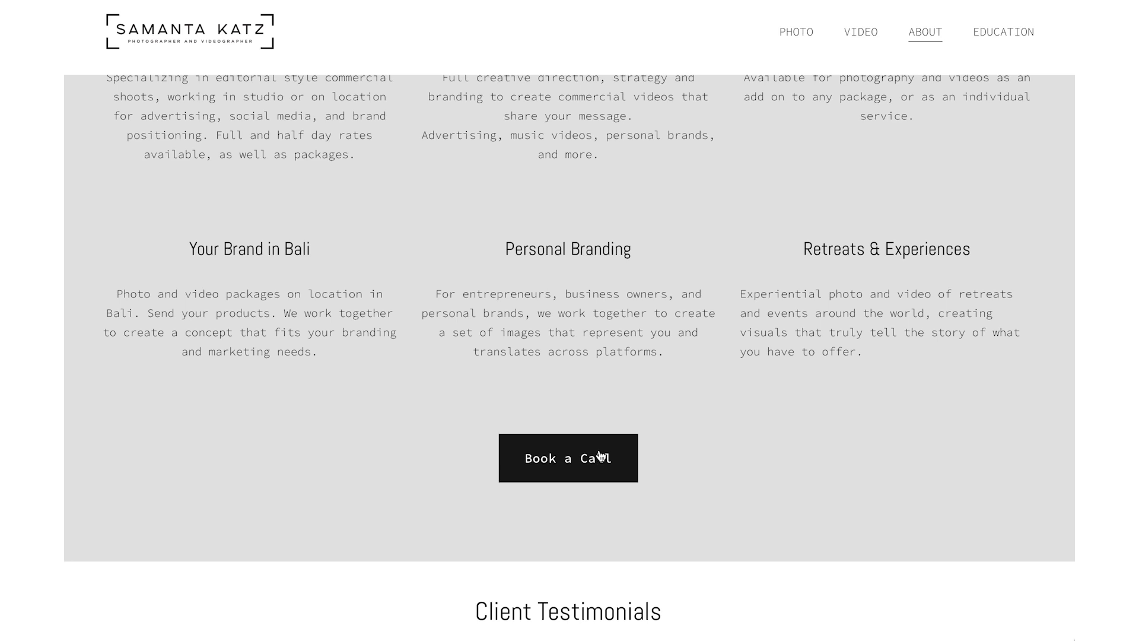
Step: Open the Book a Call link to view the Calendly Photo Consultation booking page, and return to the Services page
scroll(600, 456, "down", 2)
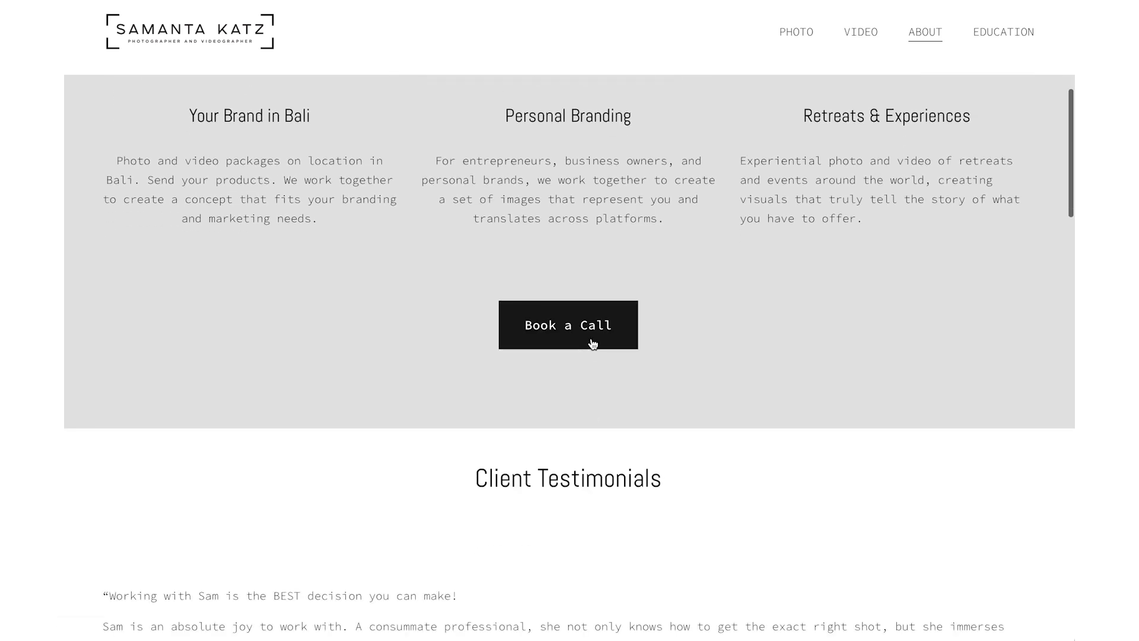
left_click(592, 343)
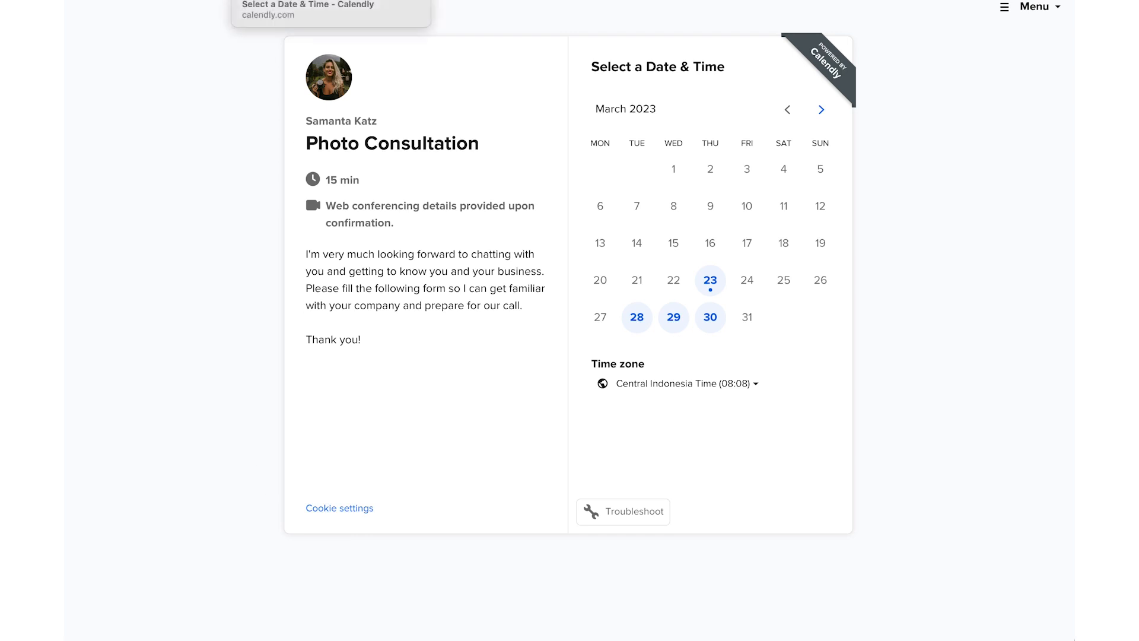
left_click(172, 1)
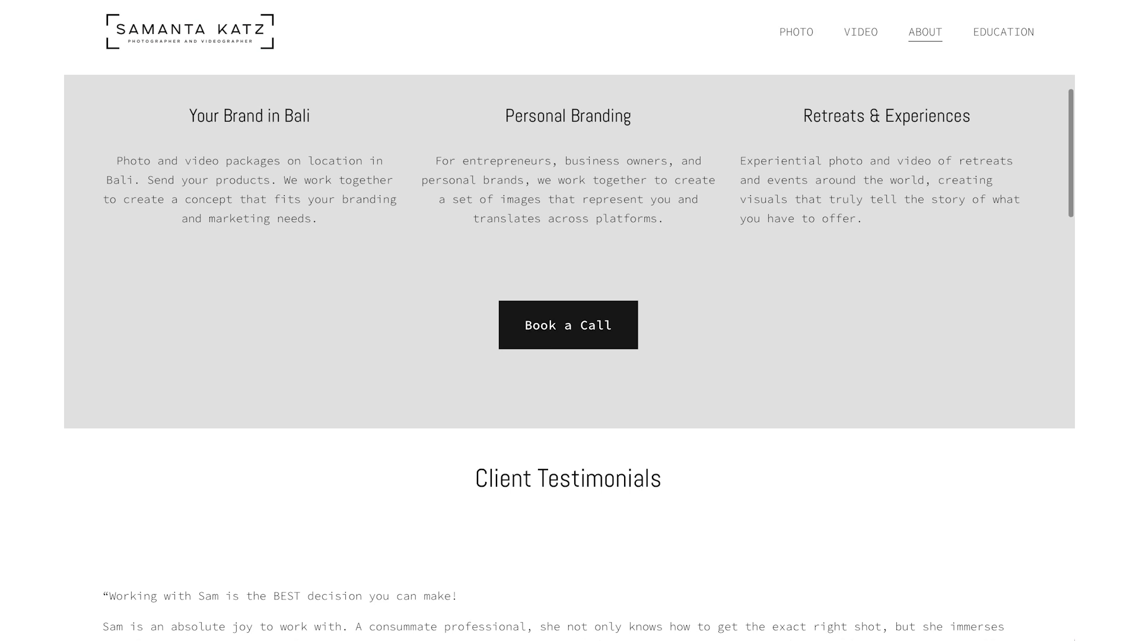
Step: Read the Client Testimonials on the Services page down to the link for more testimonials
scroll(319, 177, "down", 15)
scroll(319, 176, "up", 9)
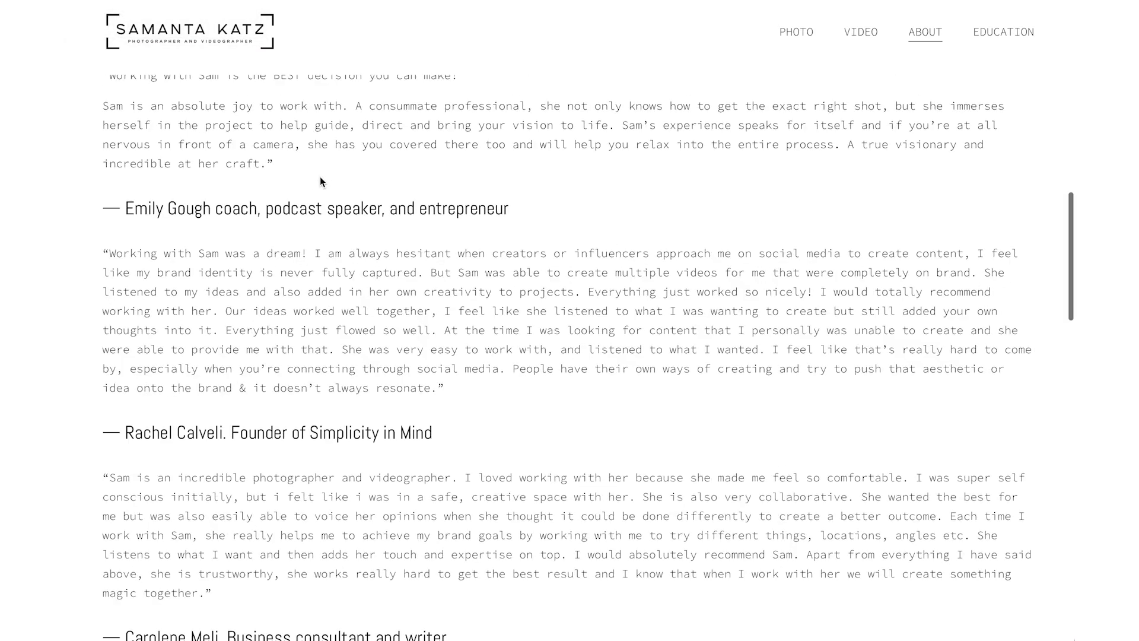
scroll(319, 176, "down", 9)
scroll(319, 176, "down", 8)
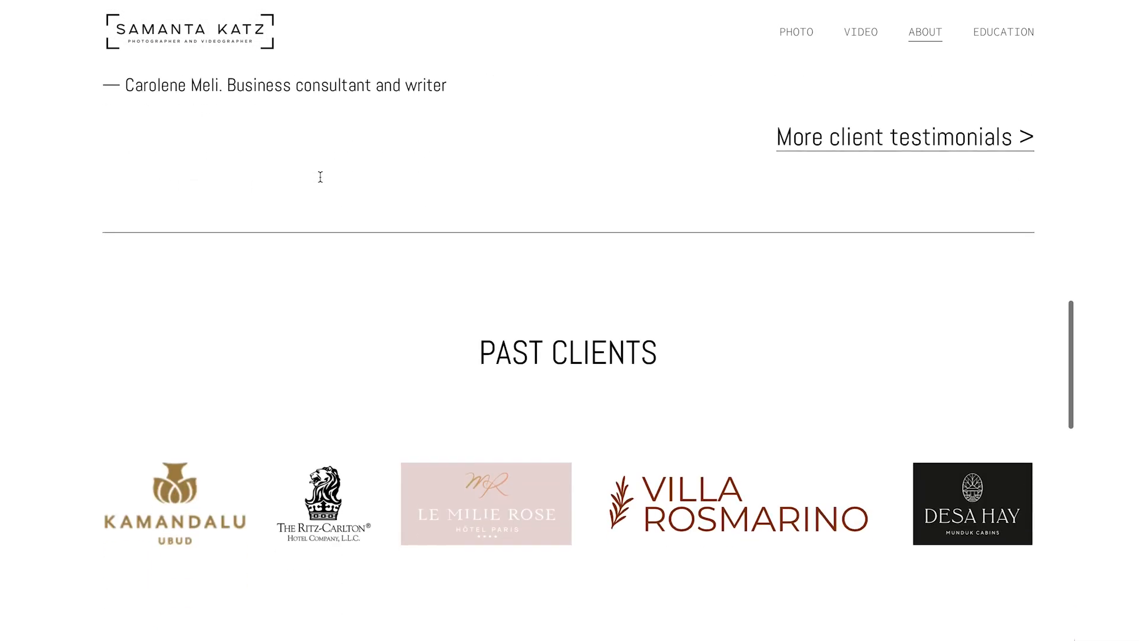
scroll(441, 246, "up", 15)
scroll(441, 247, "down", 5)
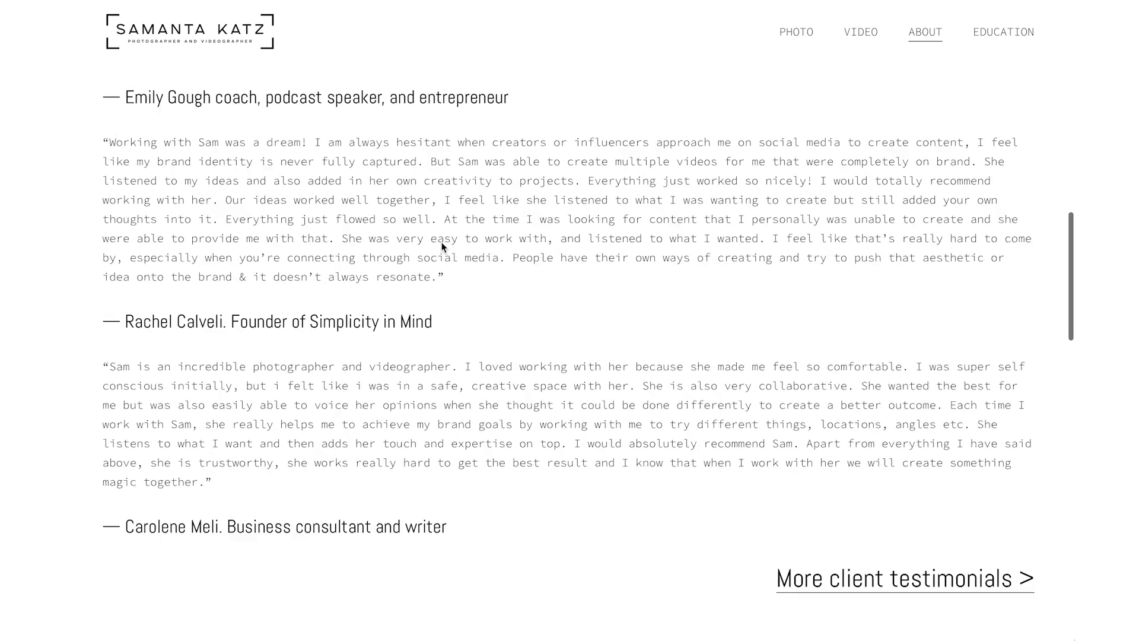
scroll(877, 451, "down", 2)
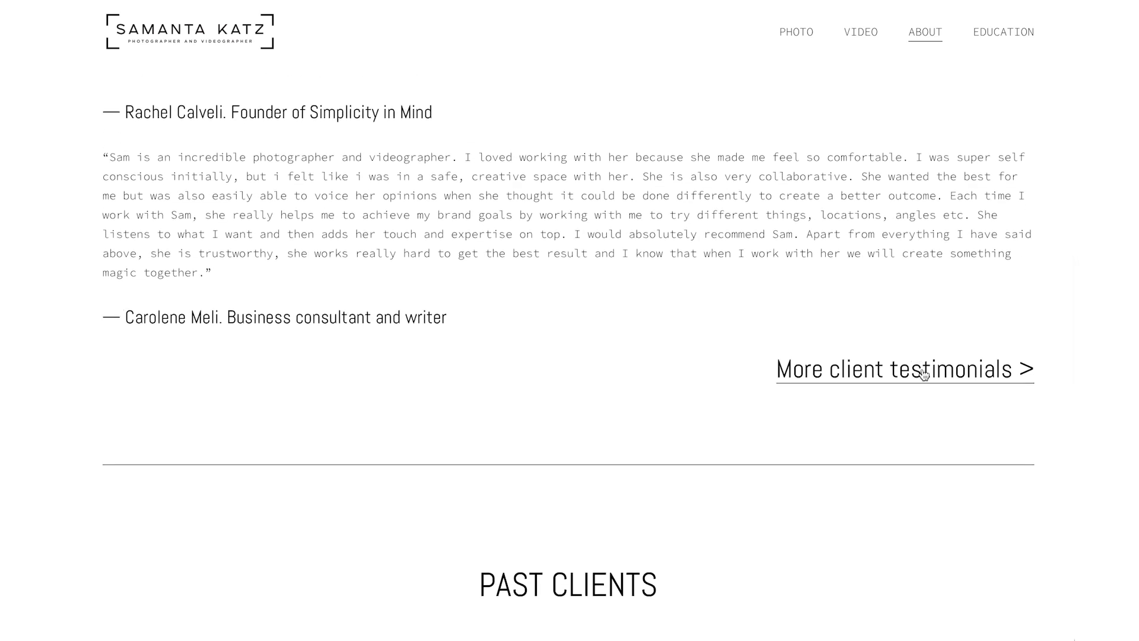
Step: Review the Past Clients logos and the Get in Touch form below them on the Services page
scroll(922, 374, "down", 5)
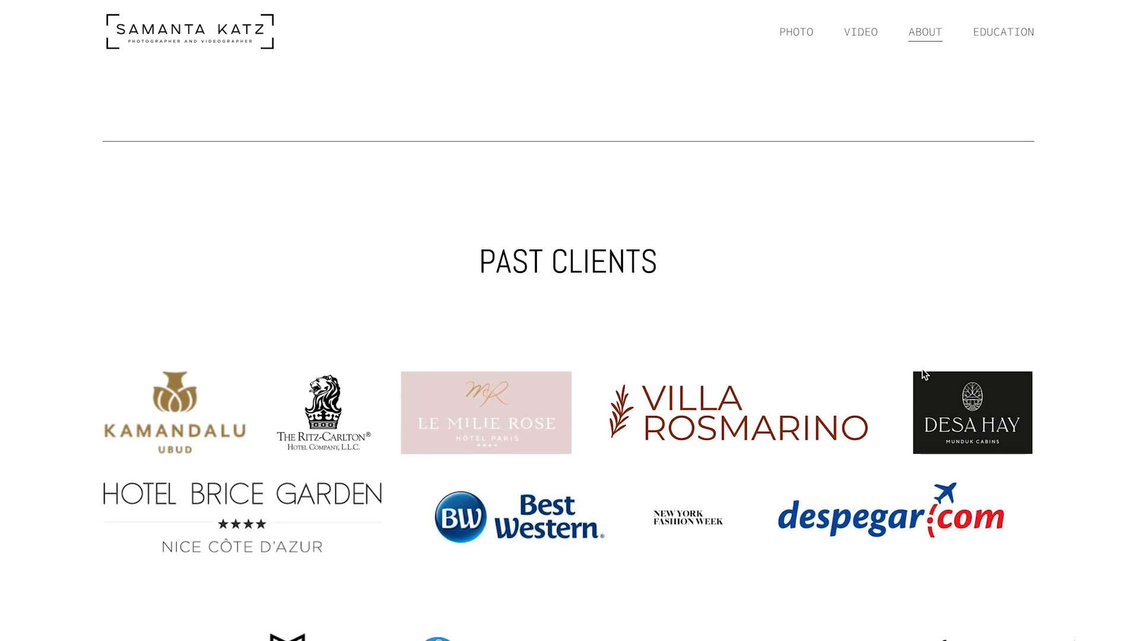
scroll(841, 232, "down", 10)
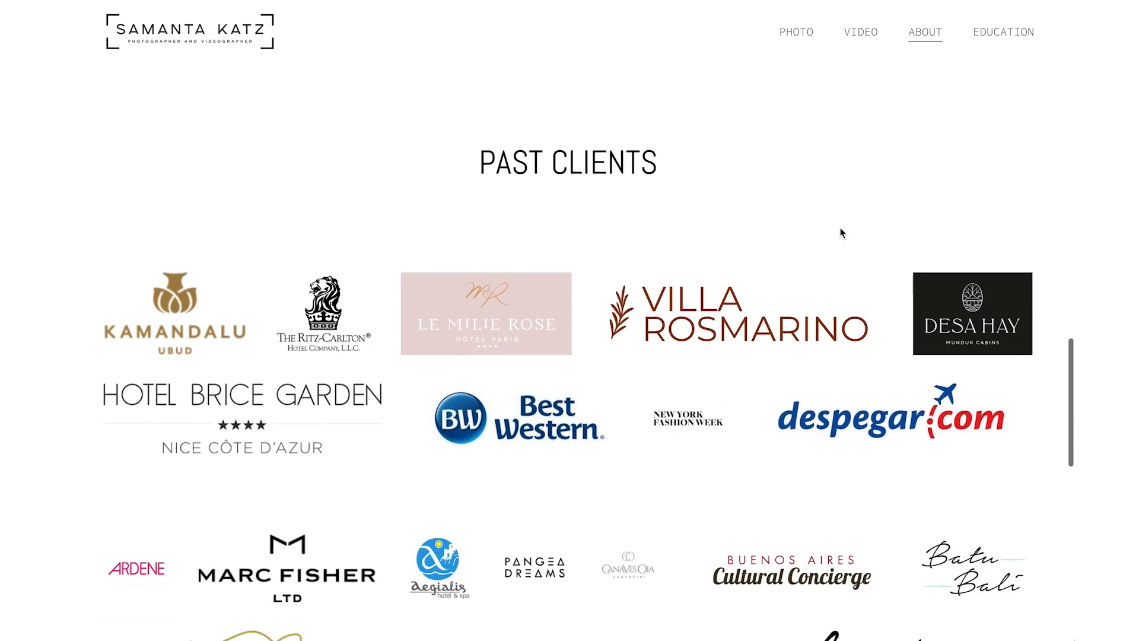
scroll(841, 232, "down", 2)
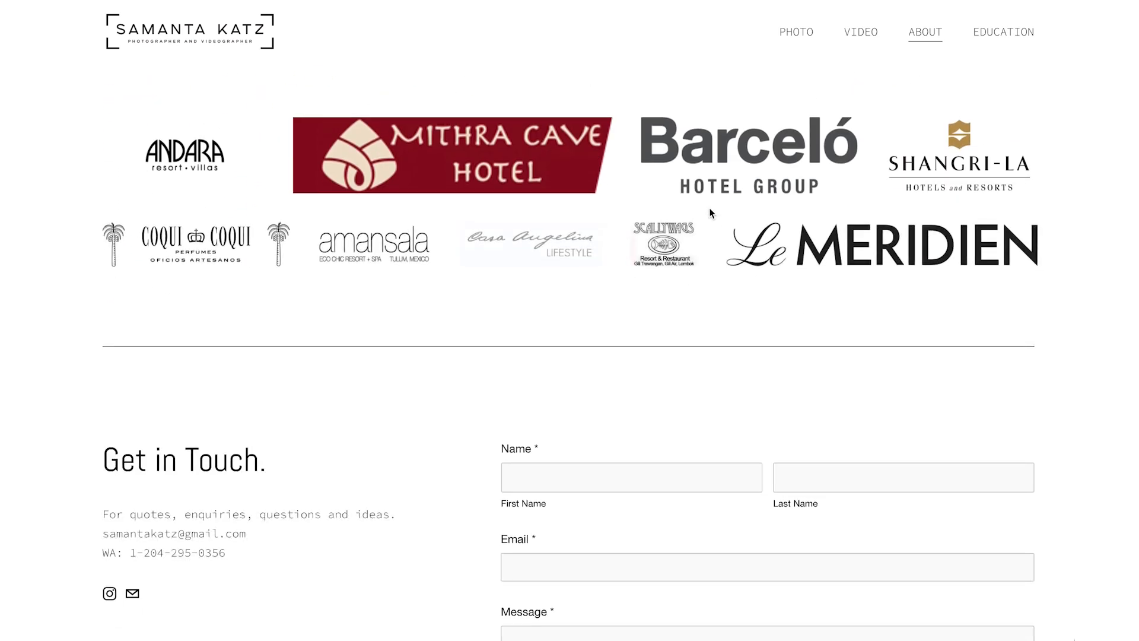
scroll(710, 210, "down", 4)
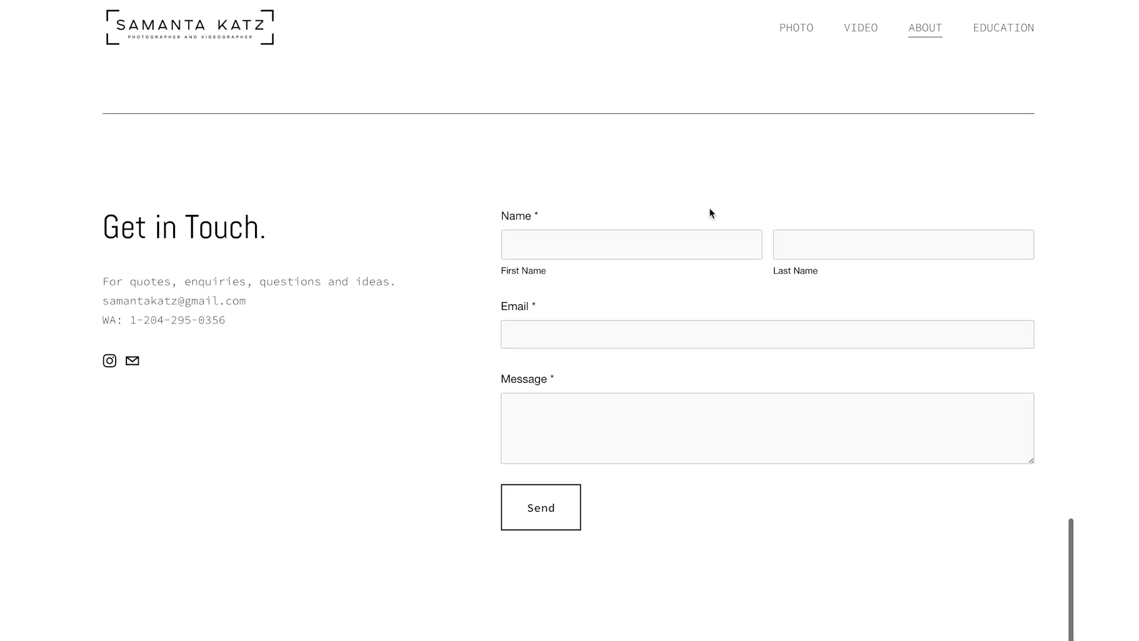
Step: View the site's Contact page, check the Education entry, and return to the portfolio's home page
mouse_move(935, 40)
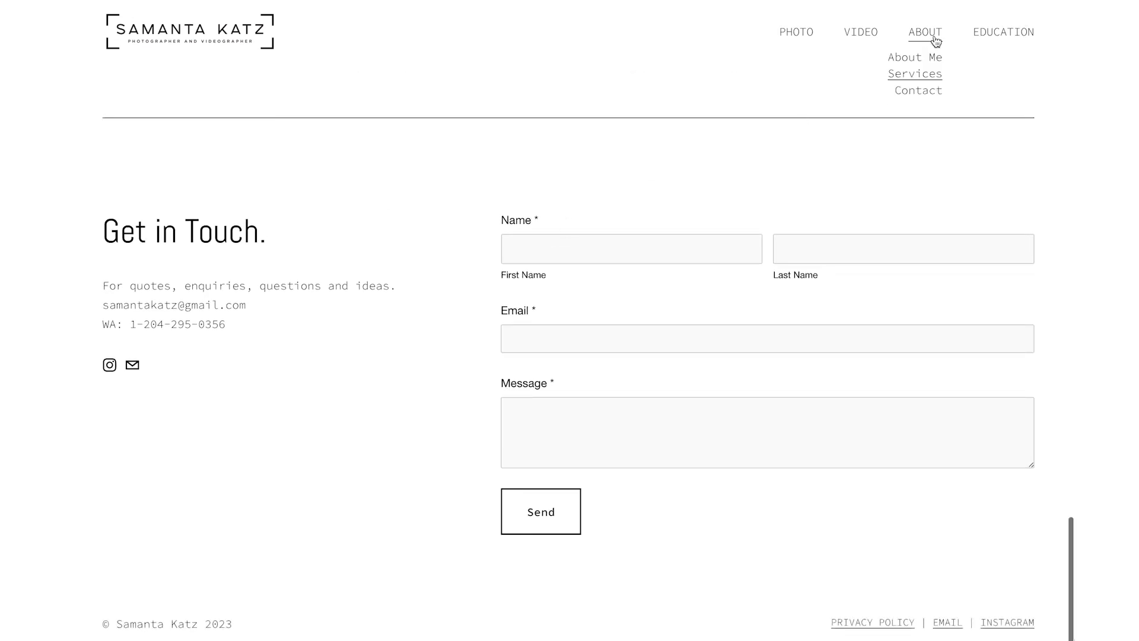
left_click(916, 90)
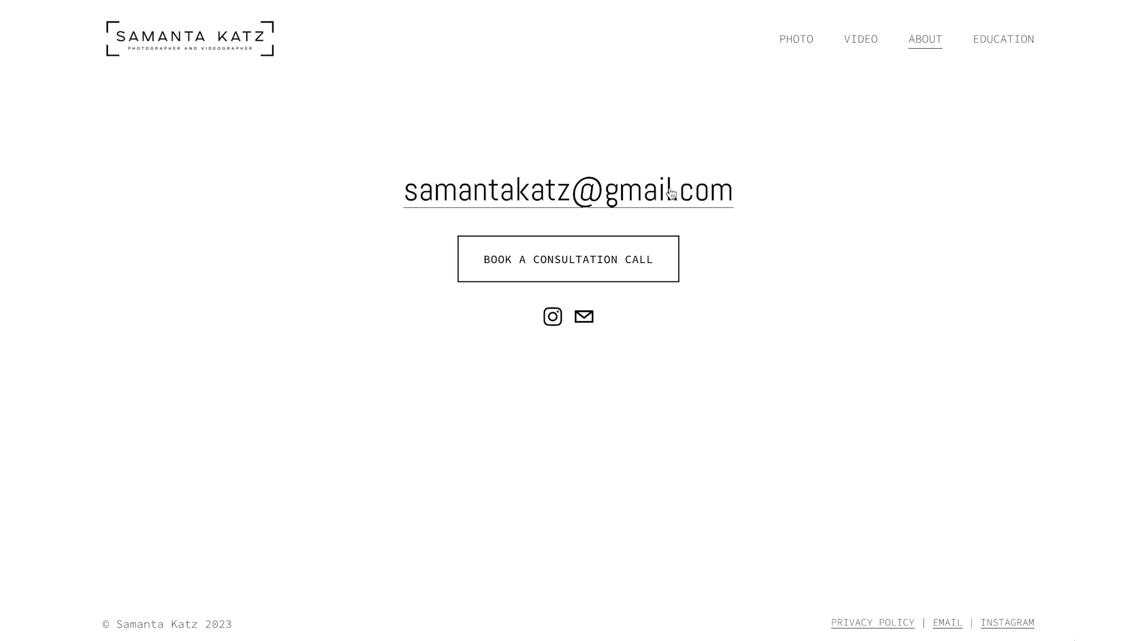
left_click(991, 48)
left_click(200, 34)
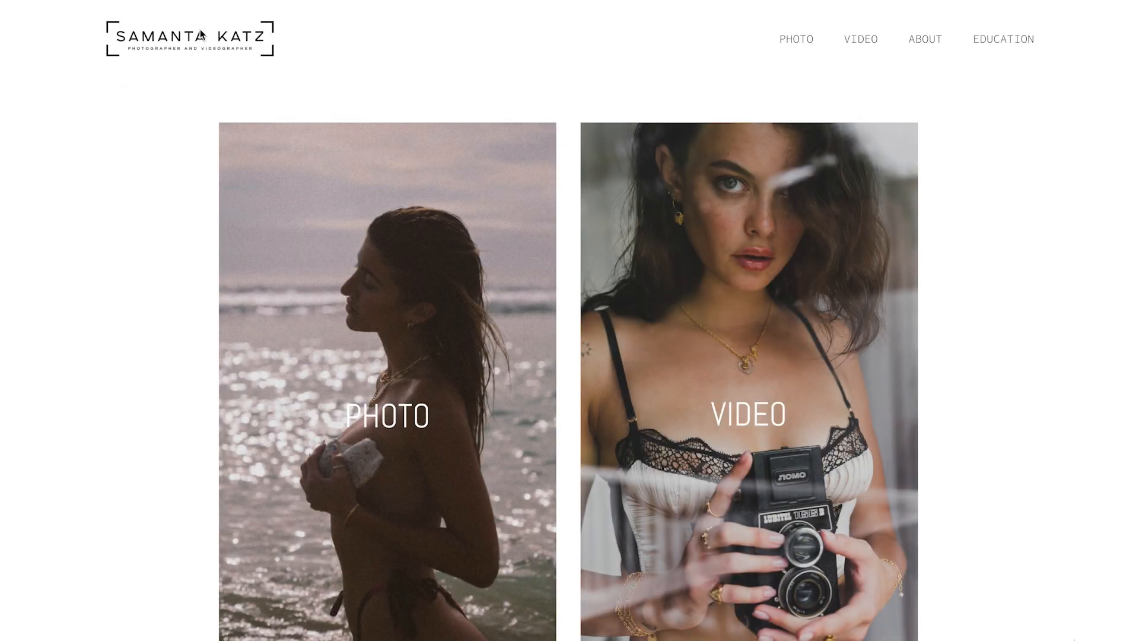
Step: Compare the monthly and annual prices of the plans on Squarespace's pricing page, ending on annual payment
scroll(242, 128, "down", 1)
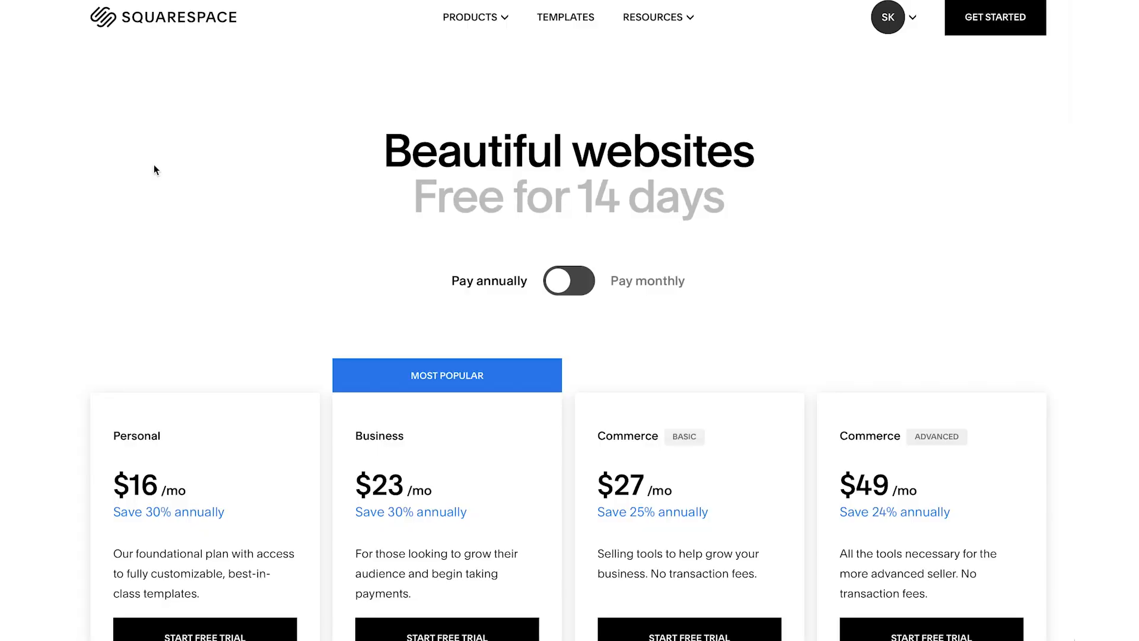
scroll(253, 233, "down", 3)
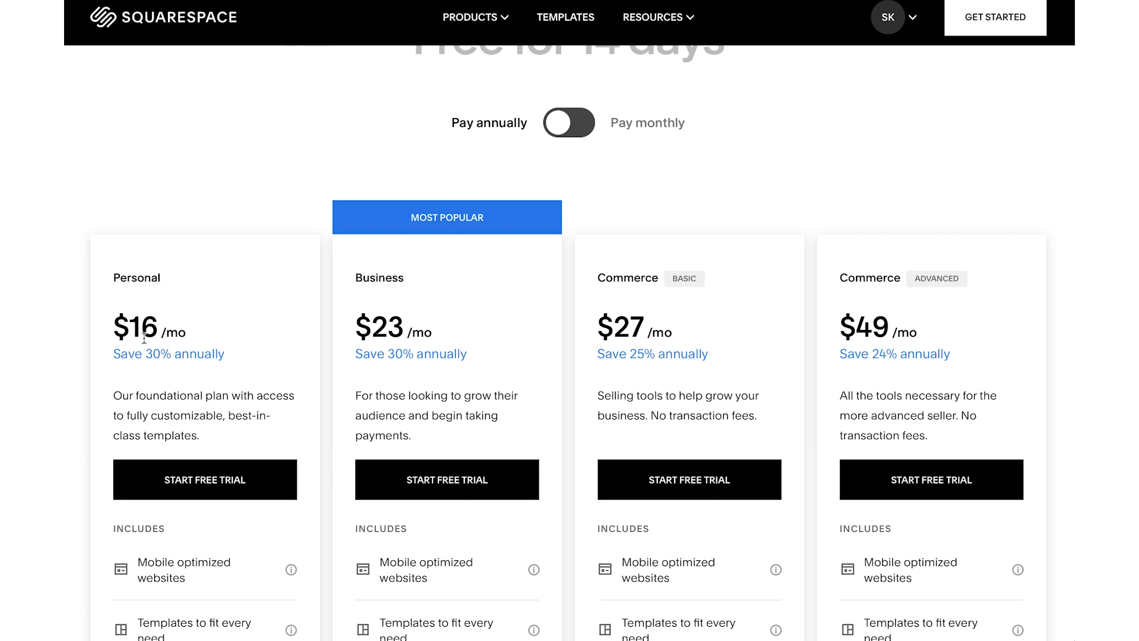
left_click(582, 133)
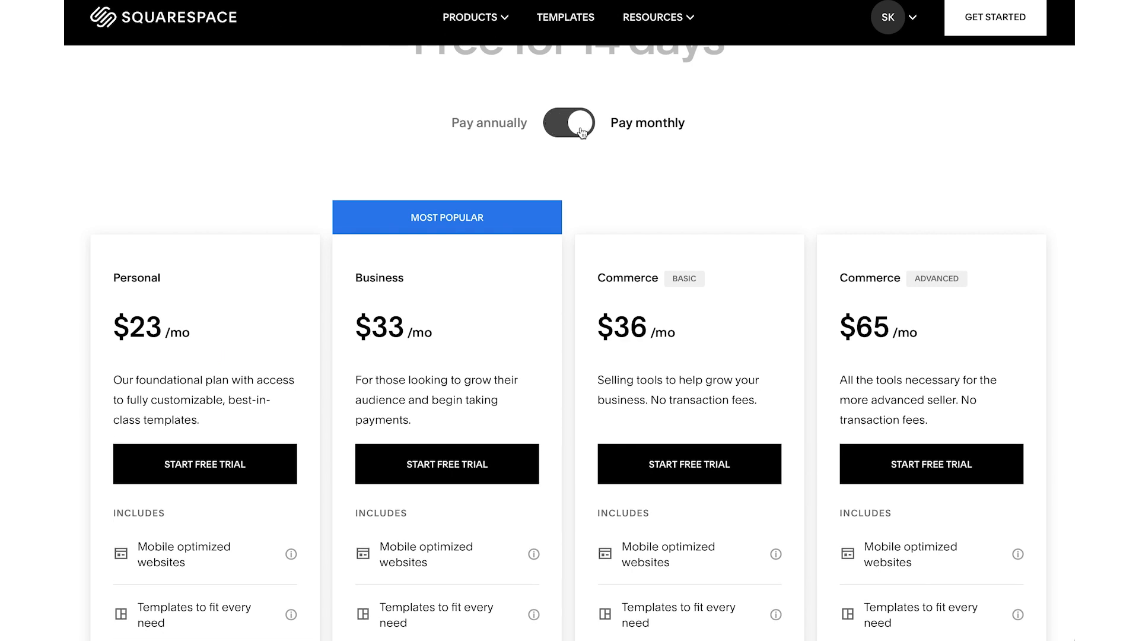
left_click(582, 131)
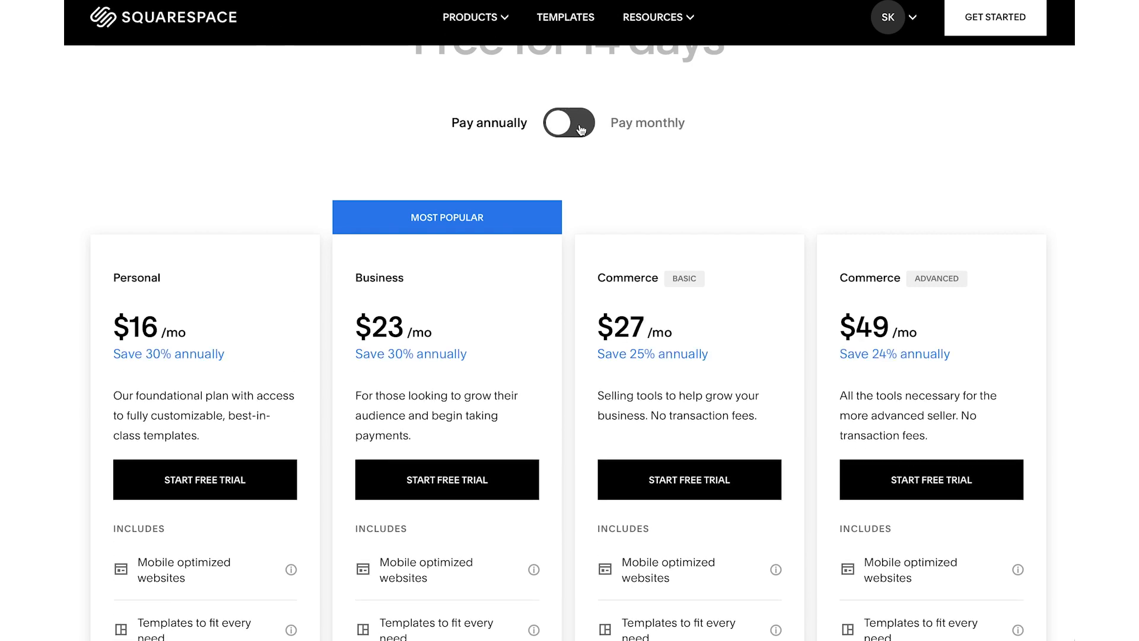
Step: Compare the included features of the Personal, Business and Commerce plans and start the Personal plan's free trial
scroll(116, 229, "down", 3)
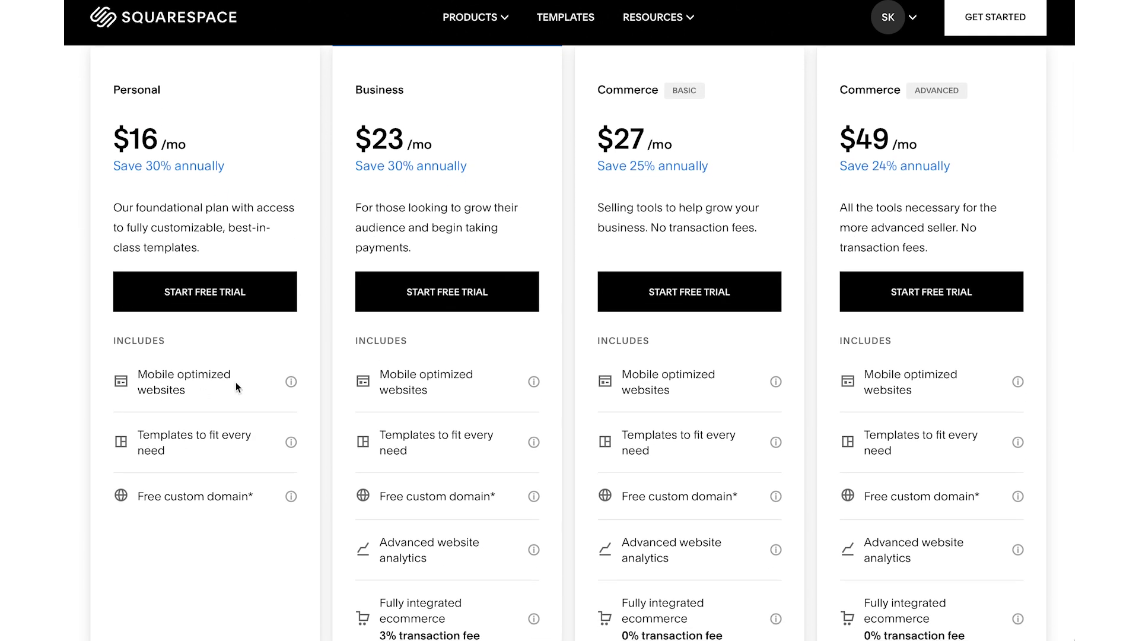
mouse_move(296, 380)
scroll(454, 367, "down", 1)
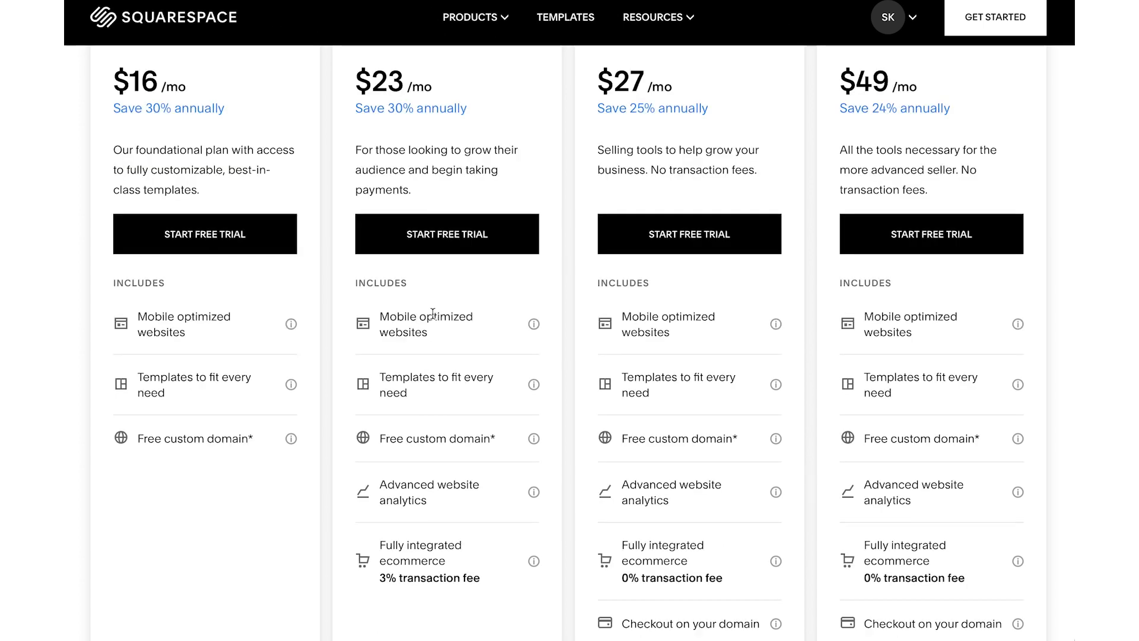
scroll(410, 443, "down", 1)
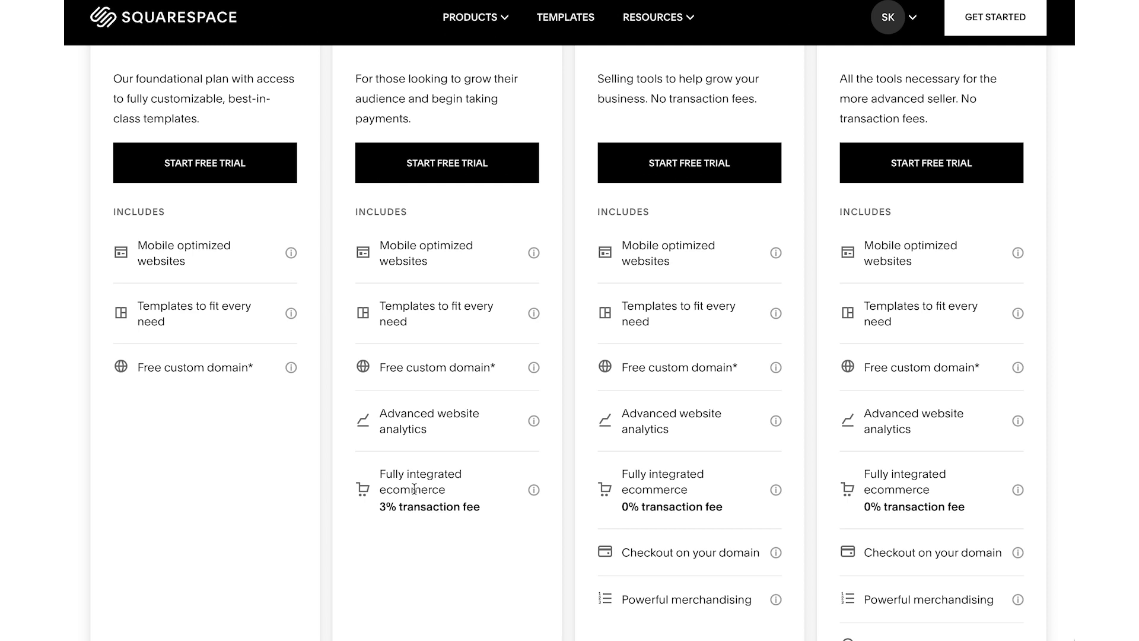
scroll(414, 489, "up", 1)
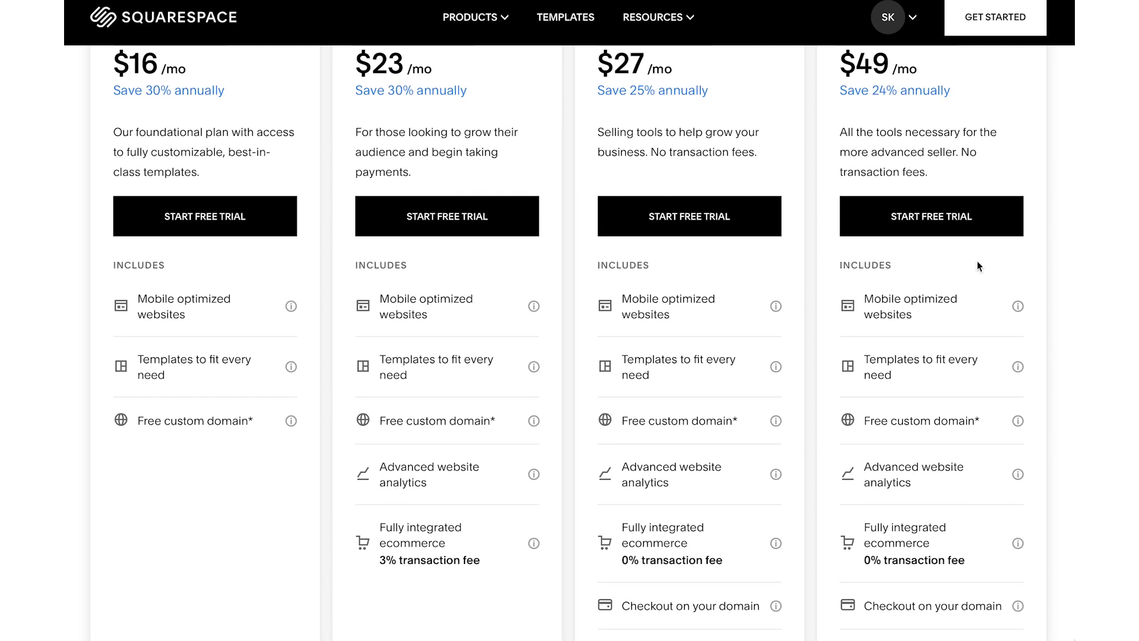
scroll(979, 265, "up", 3)
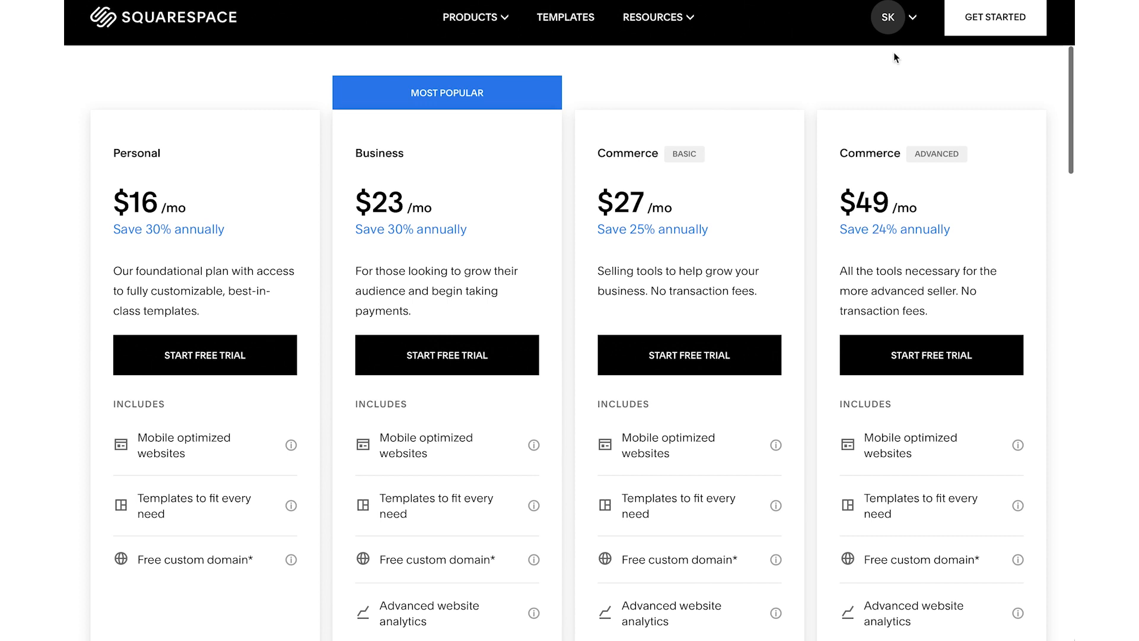
scroll(474, 442, "up", 2)
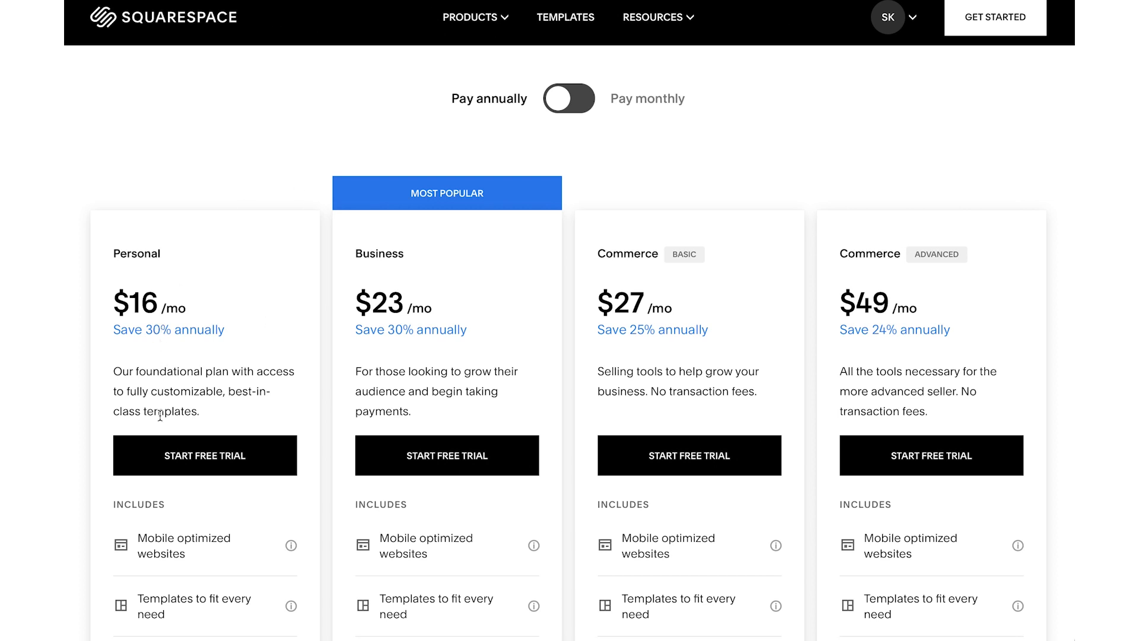
left_click(159, 454)
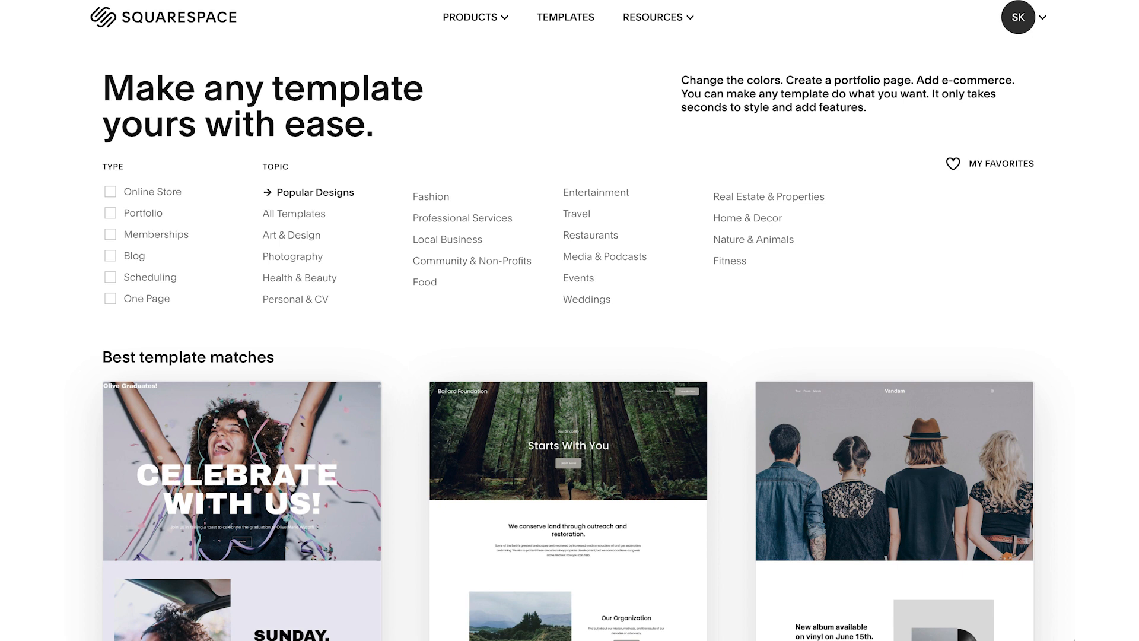
Step: Switch to the Squarespace dashboard and open the older website whose subscription has expired
left_click(441, 0)
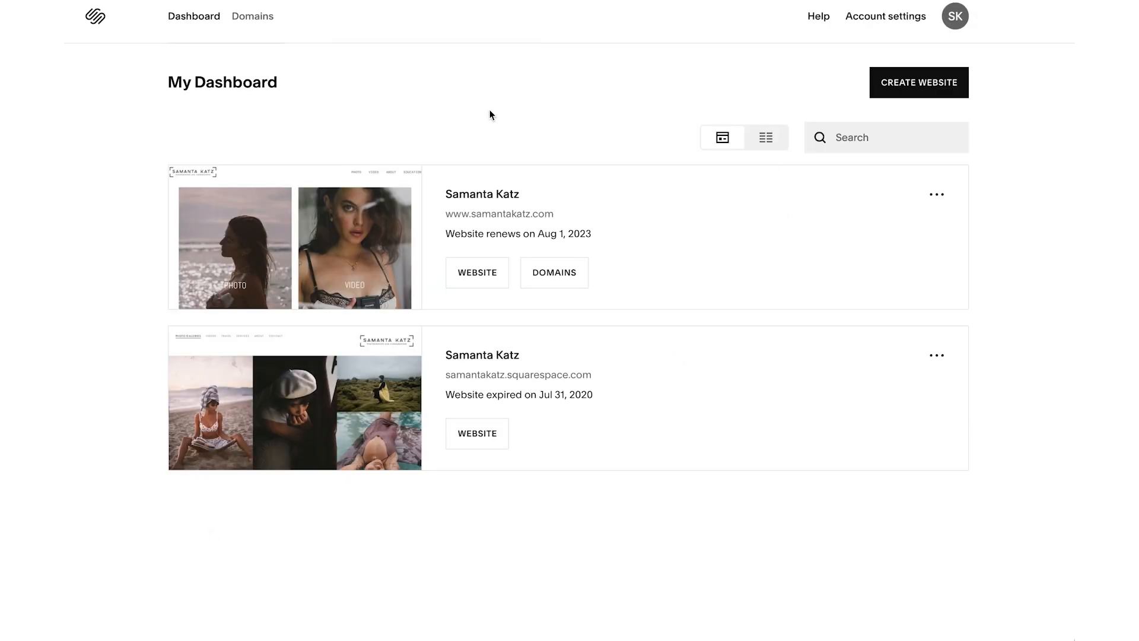
mouse_move(310, 231)
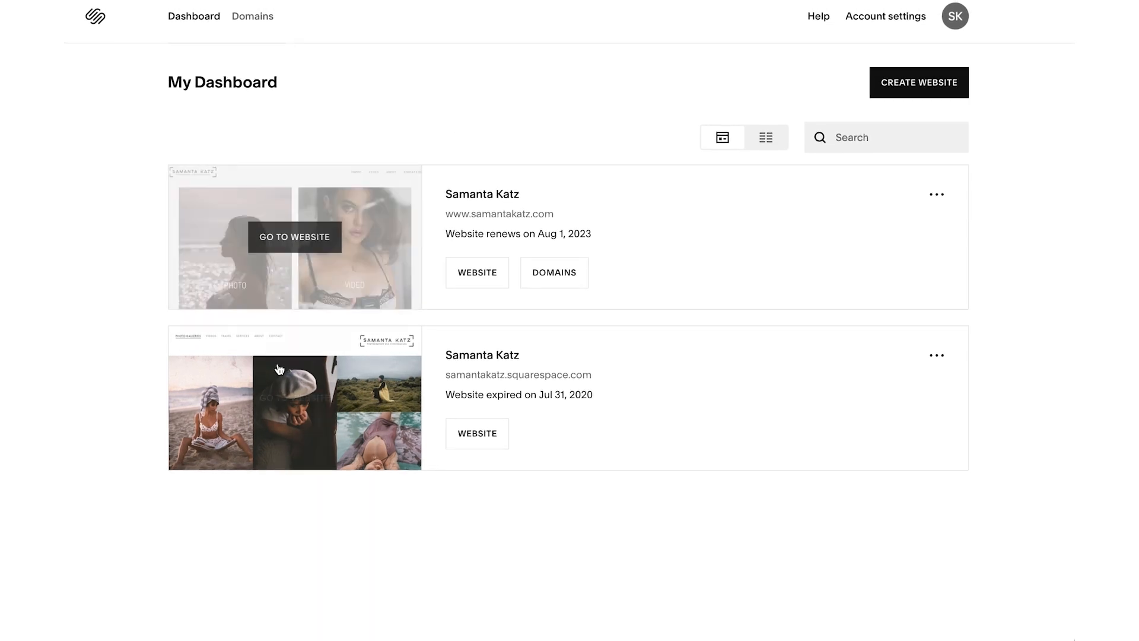
mouse_move(288, 401)
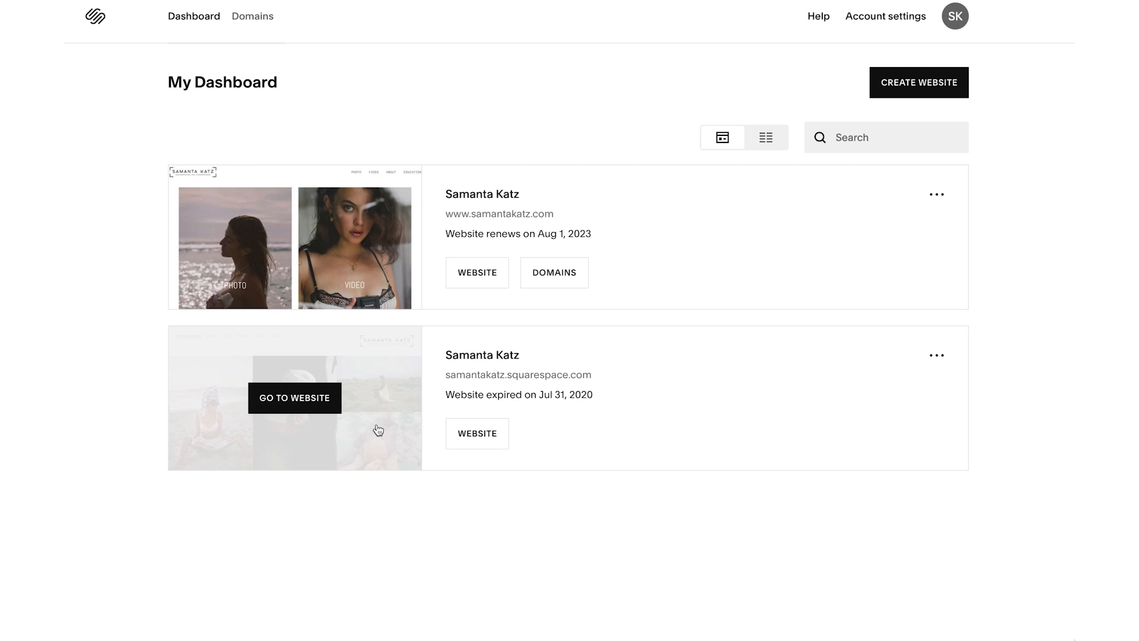
mouse_move(393, 222)
mouse_move(374, 402)
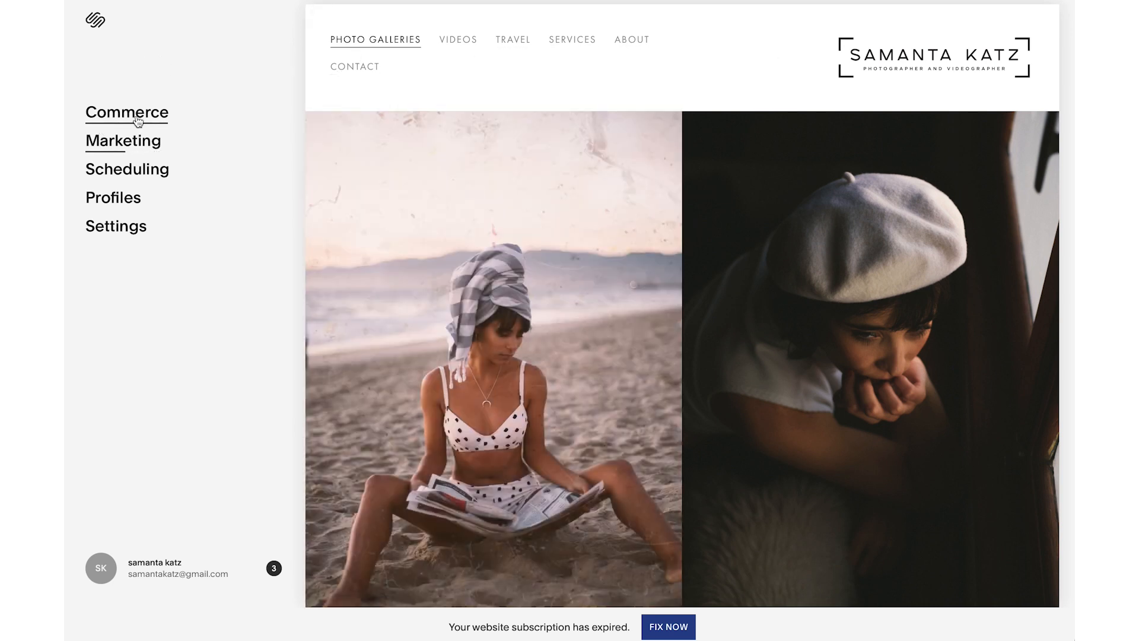
Step: View the Videos page of the expired website and look through its tiled layout
left_click(451, 44)
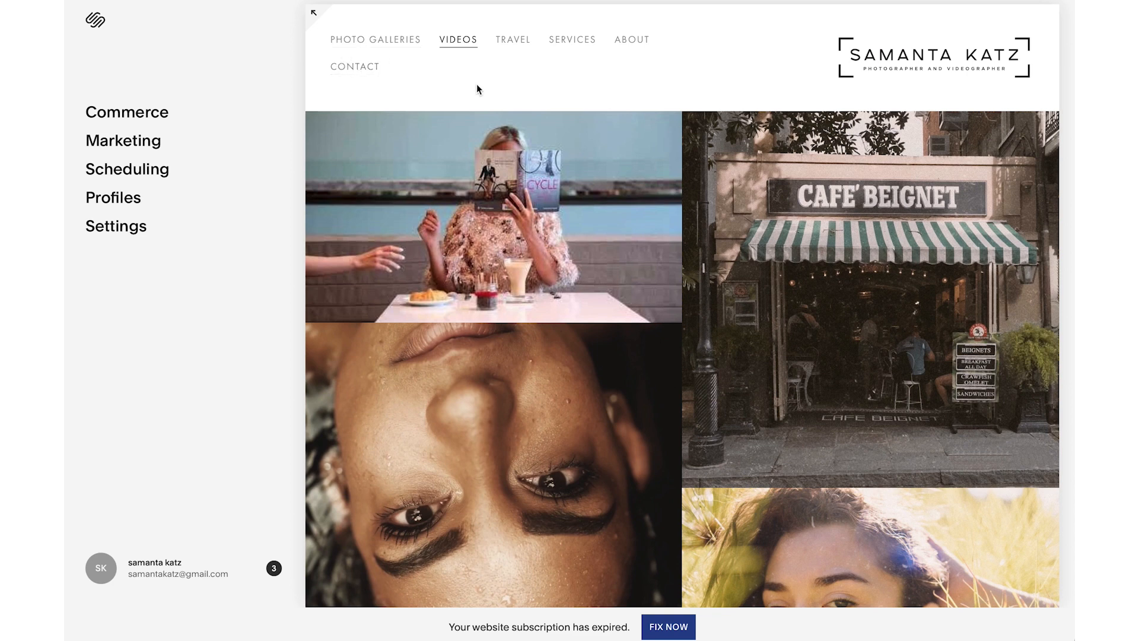
scroll(562, 236, "down", 5)
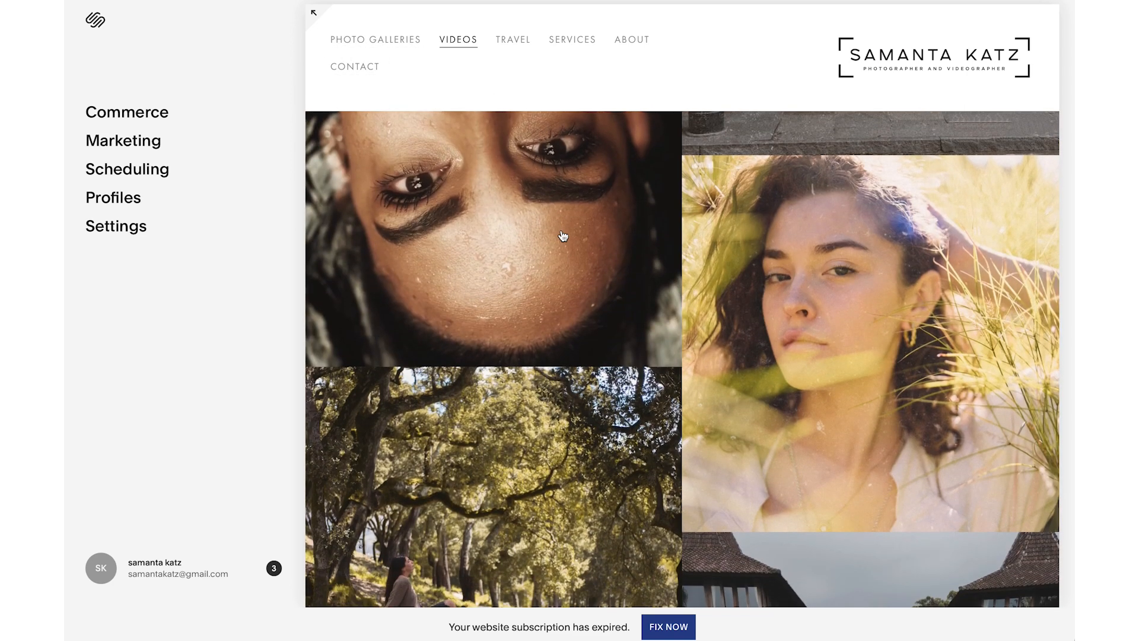
scroll(563, 237, "up", 5)
scroll(563, 236, "down", 2)
scroll(563, 236, "up", 2)
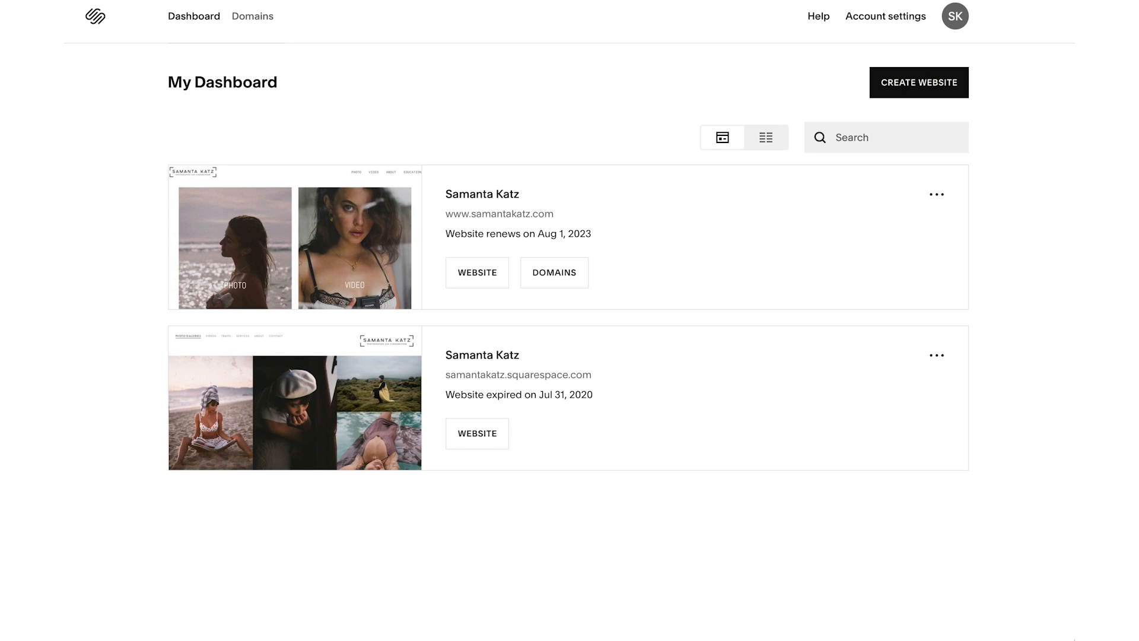
Step: Open the active website from the dashboard and display its list of pages
mouse_move(314, 236)
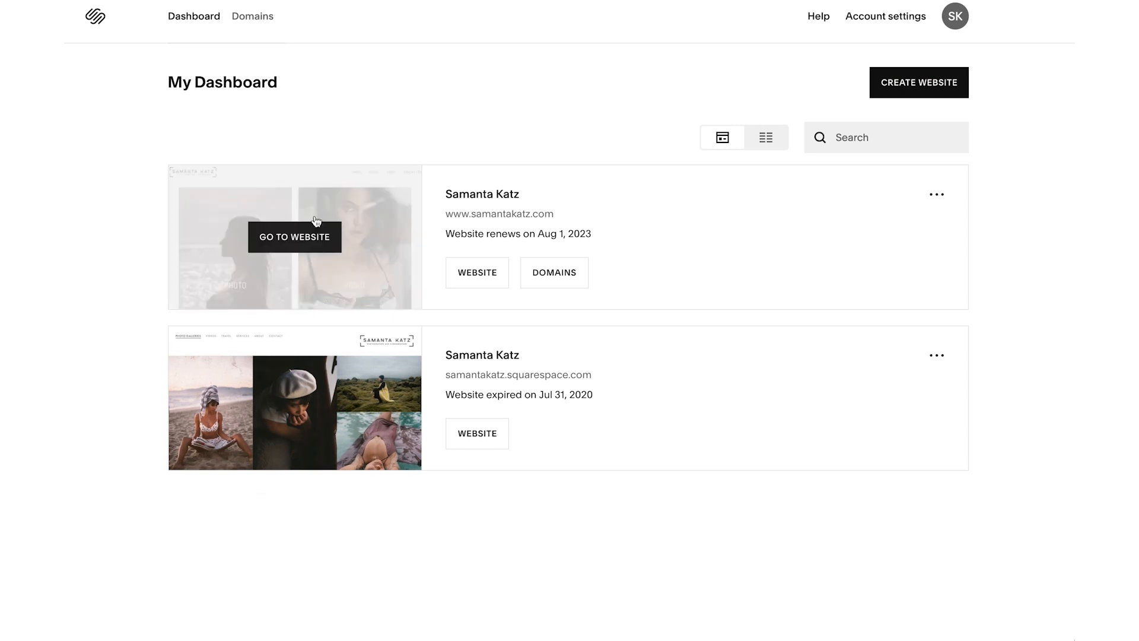
left_click(341, 236)
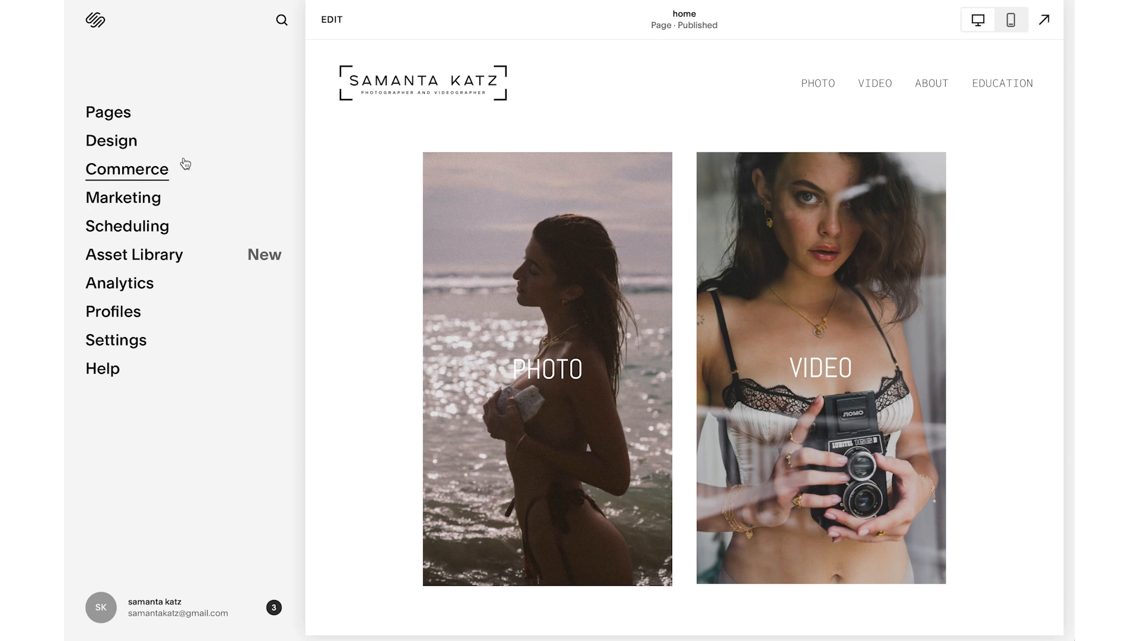
left_click(109, 112)
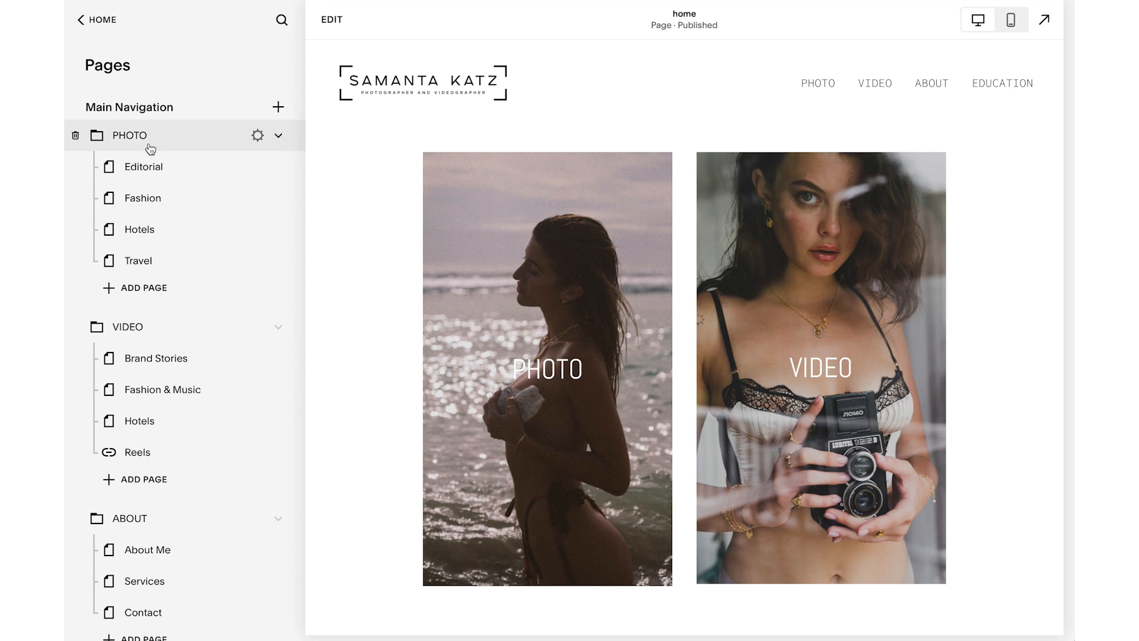
Step: Examine how the site's pages are organised under Main Navigation and Not Linked and compare them with the PHOTO menu
scroll(156, 330, "down", 3)
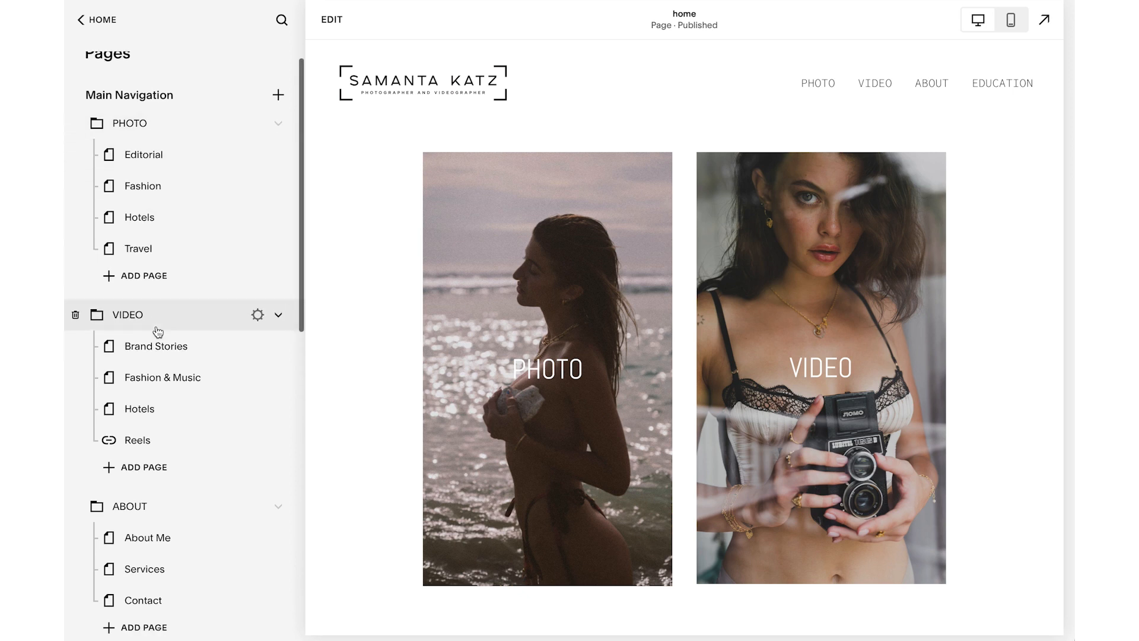
scroll(158, 331, "down", 5)
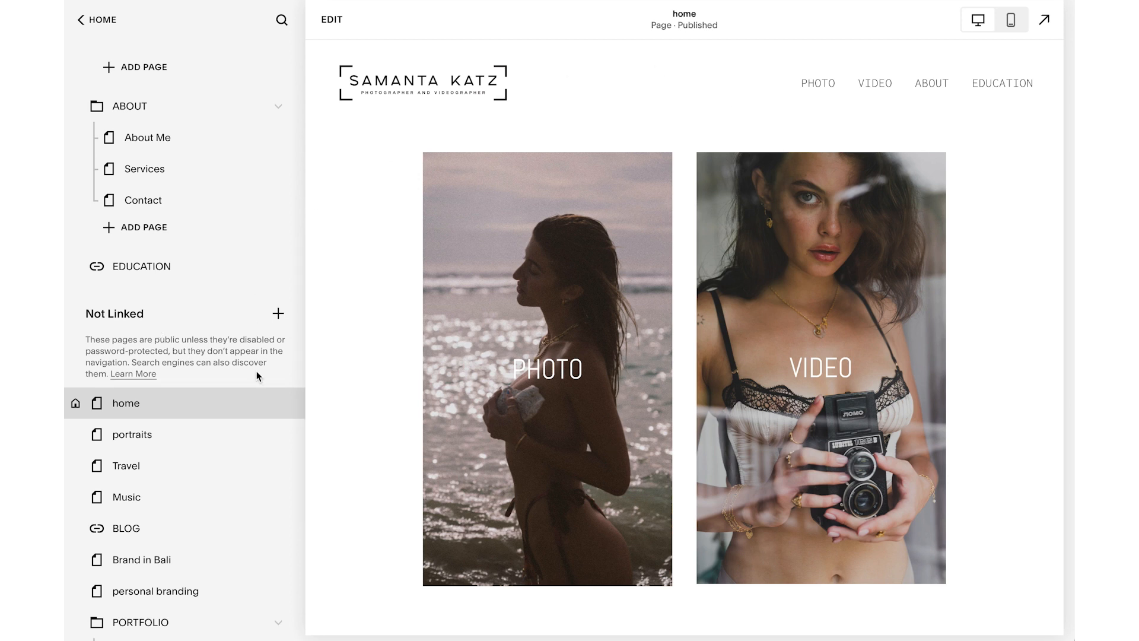
scroll(147, 298, "up", 7)
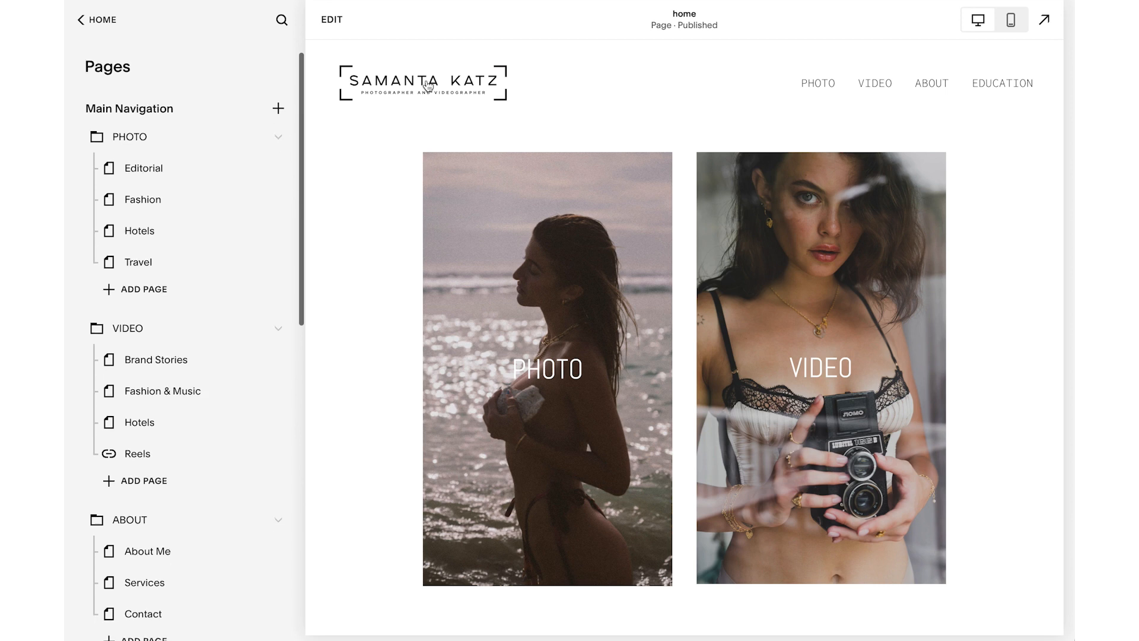
scroll(195, 389, "down", 8)
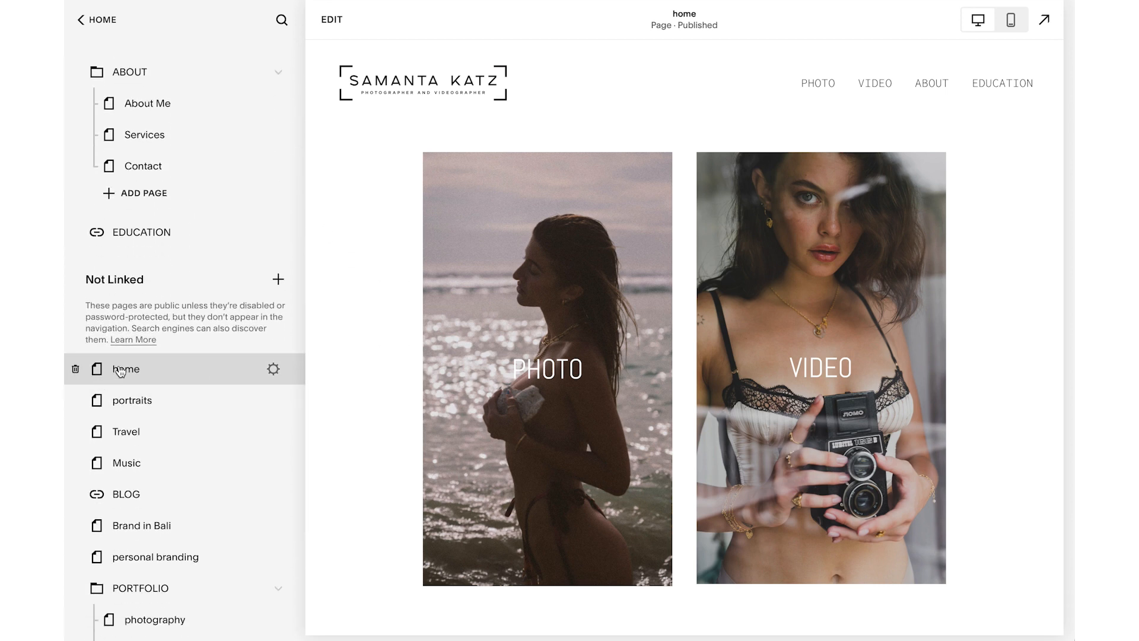
scroll(133, 278, "up", 8)
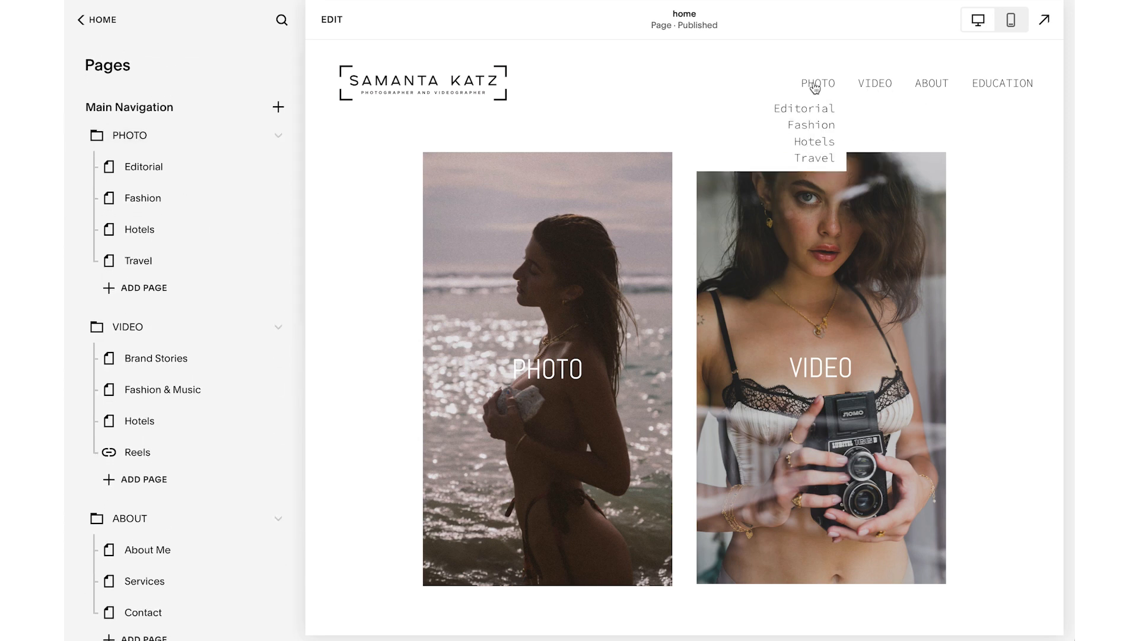
Step: Move the home page into Main Navigation above EDUCATION and return it to the start of Not Linked
scroll(228, 266, "down", 6)
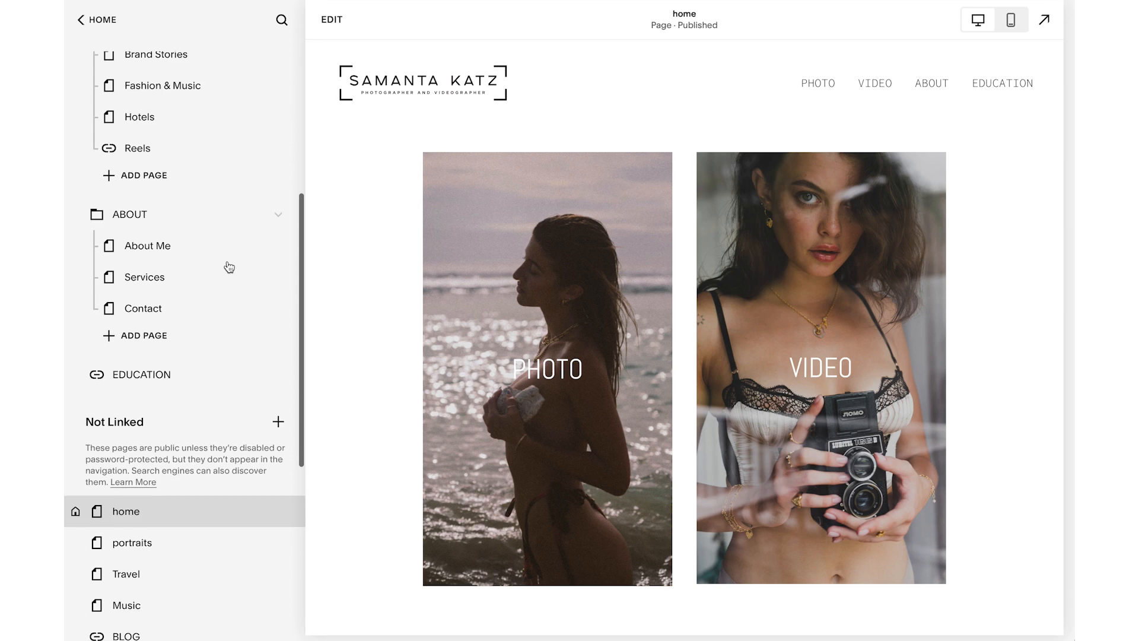
left_click_drag(107, 462, 110, 328)
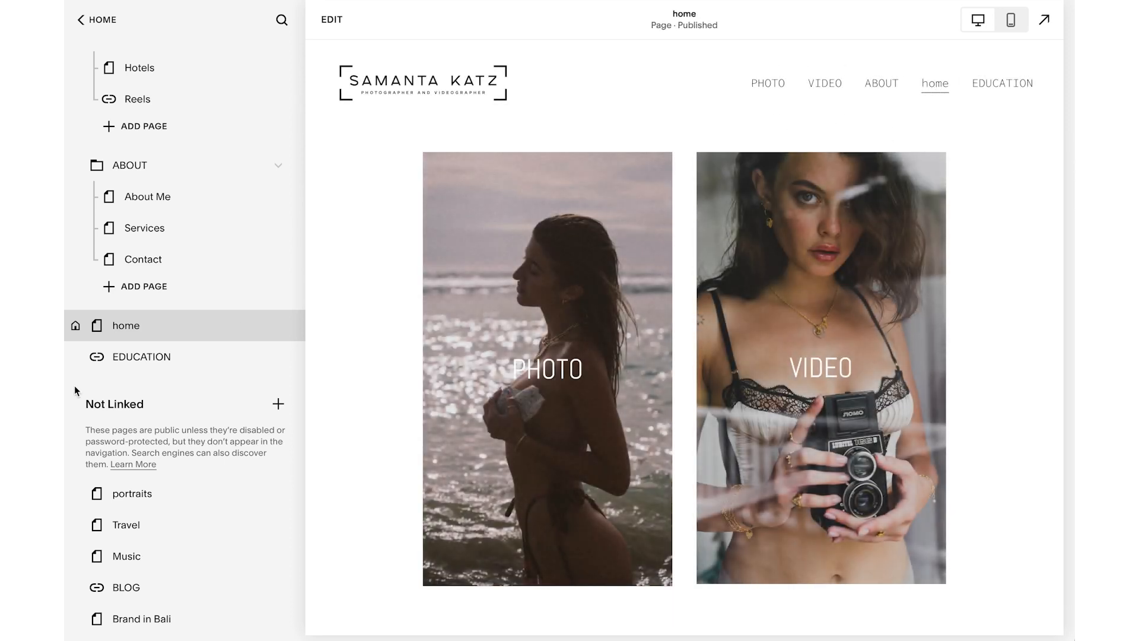
left_click_drag(100, 333, 120, 470)
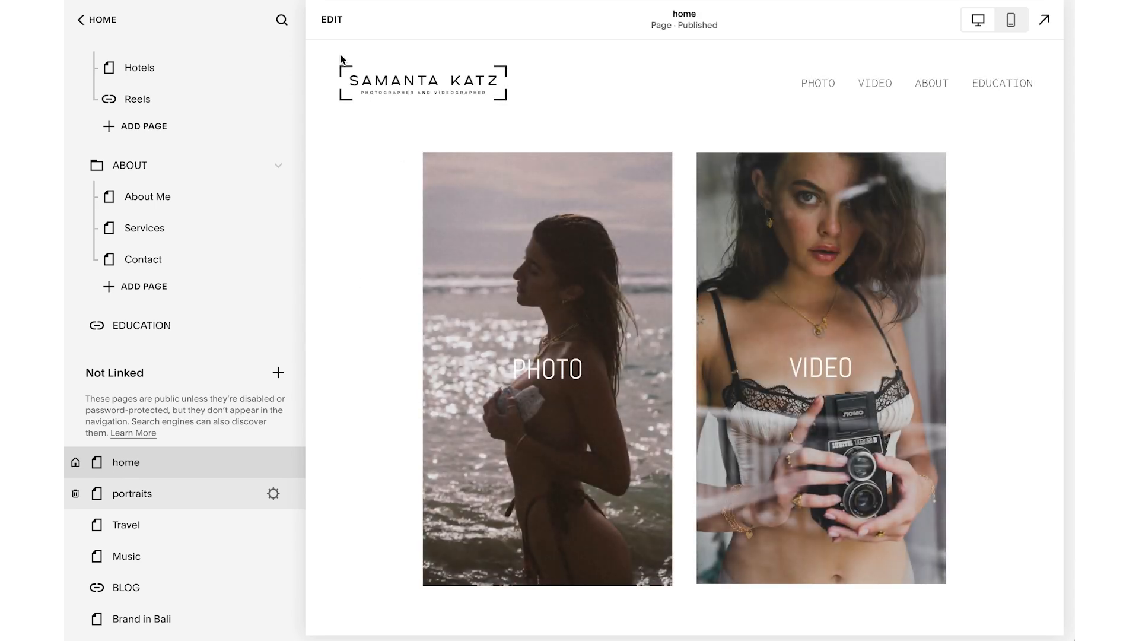
Step: Inspect the content settings of the PHOTO image in the home page's editor and exit editing
left_click(331, 24)
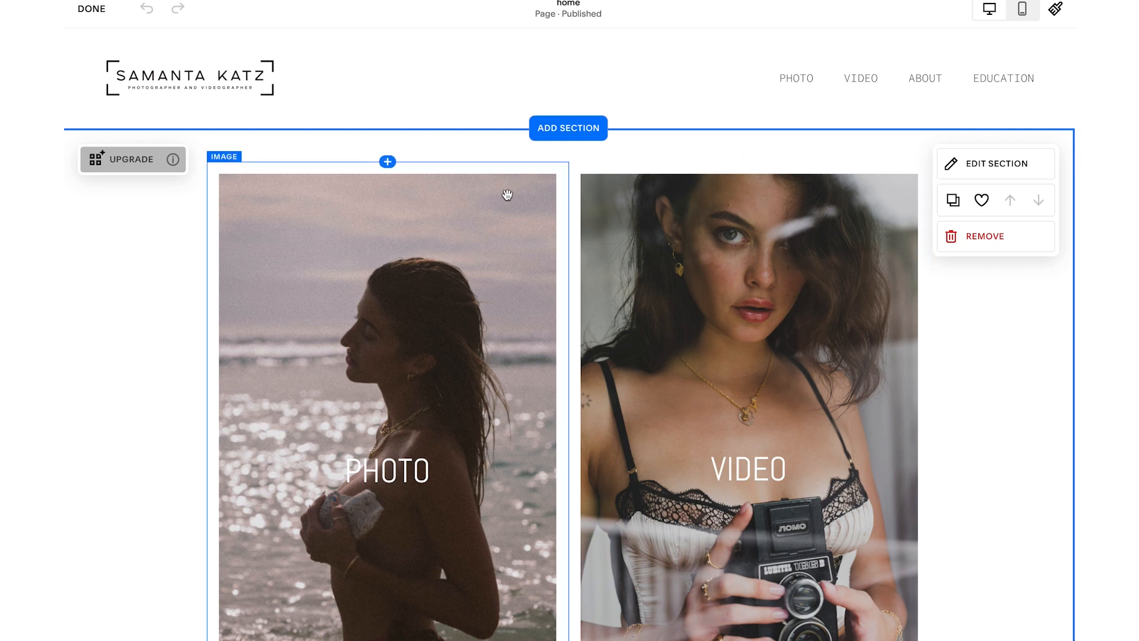
left_click(487, 237)
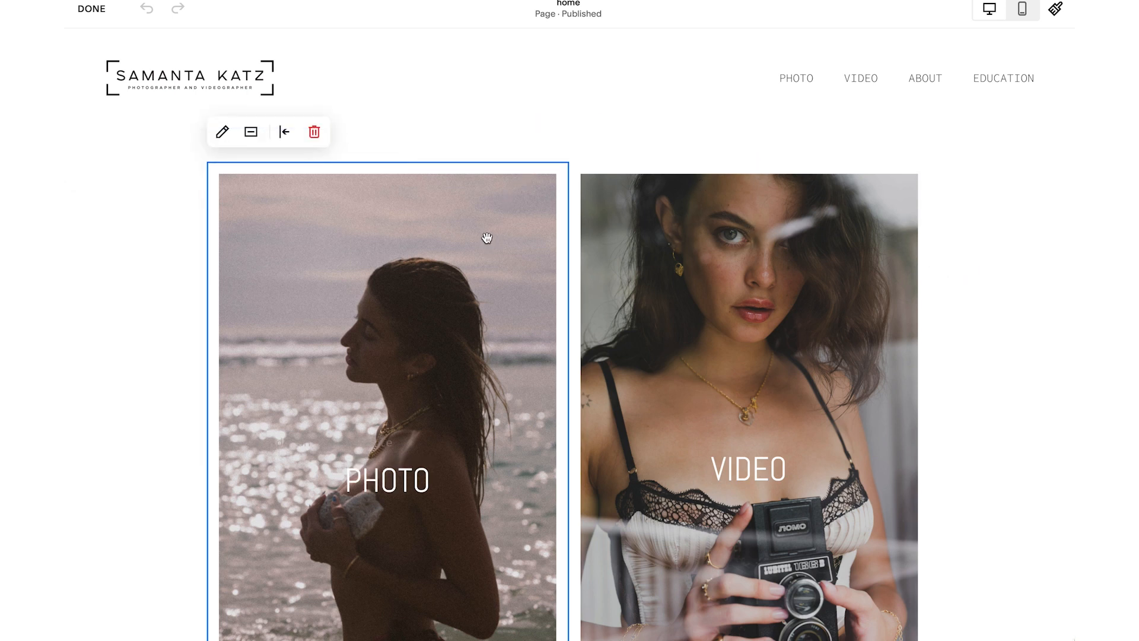
left_click(222, 131)
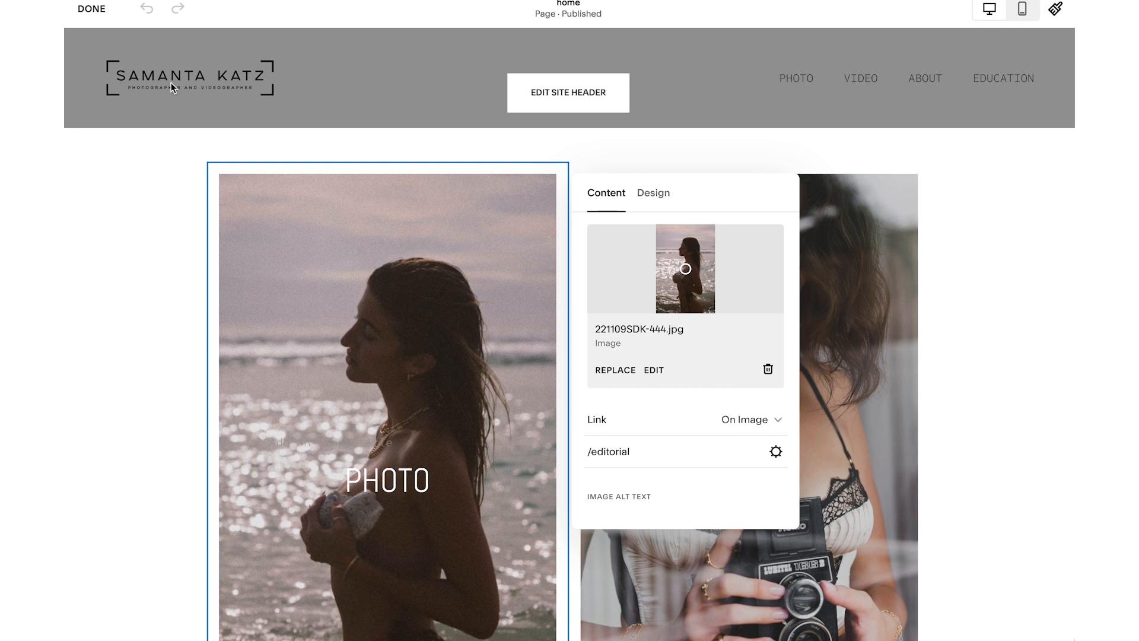
left_click(91, 8)
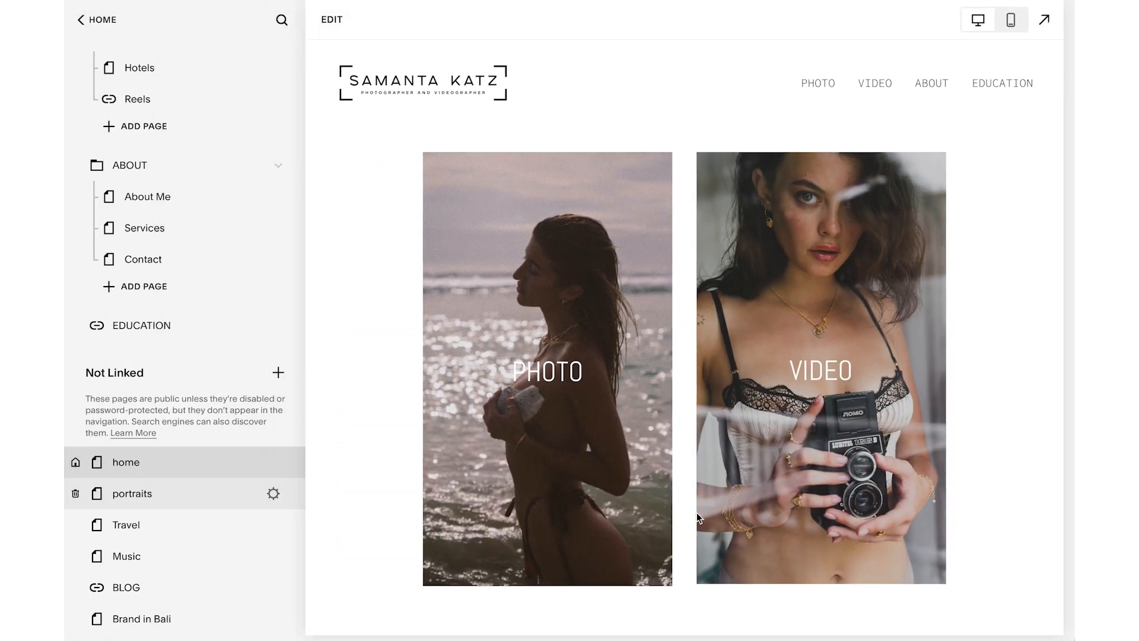
Step: Check the PHOTO menu's subpages and view the page types that can be added to Main Navigation
scroll(133, 232, "up", 6)
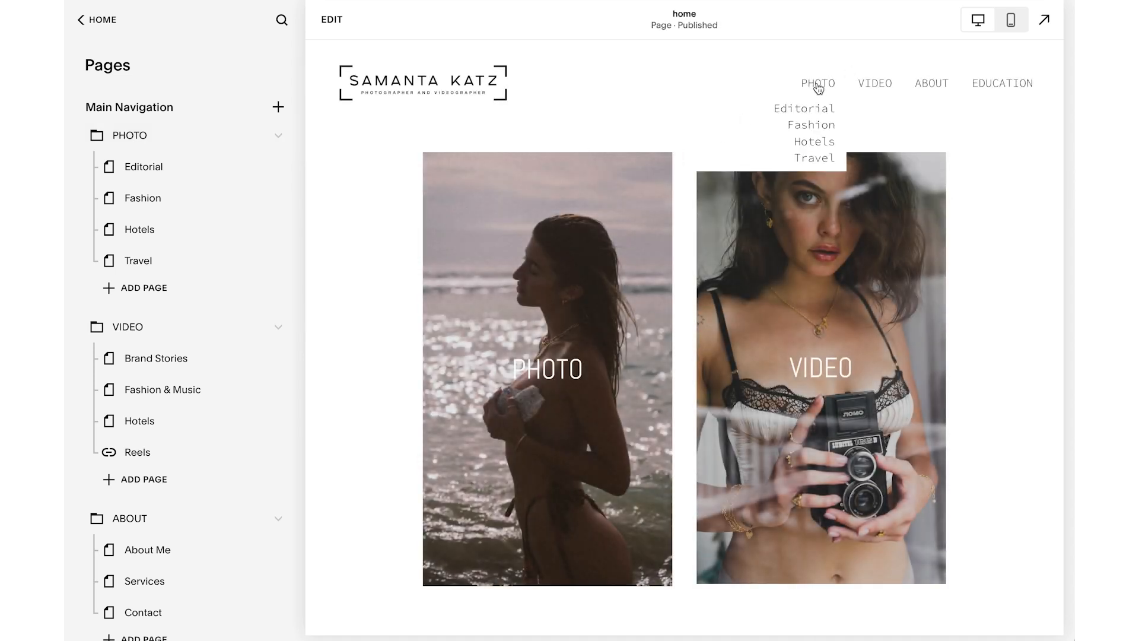
left_click(277, 112)
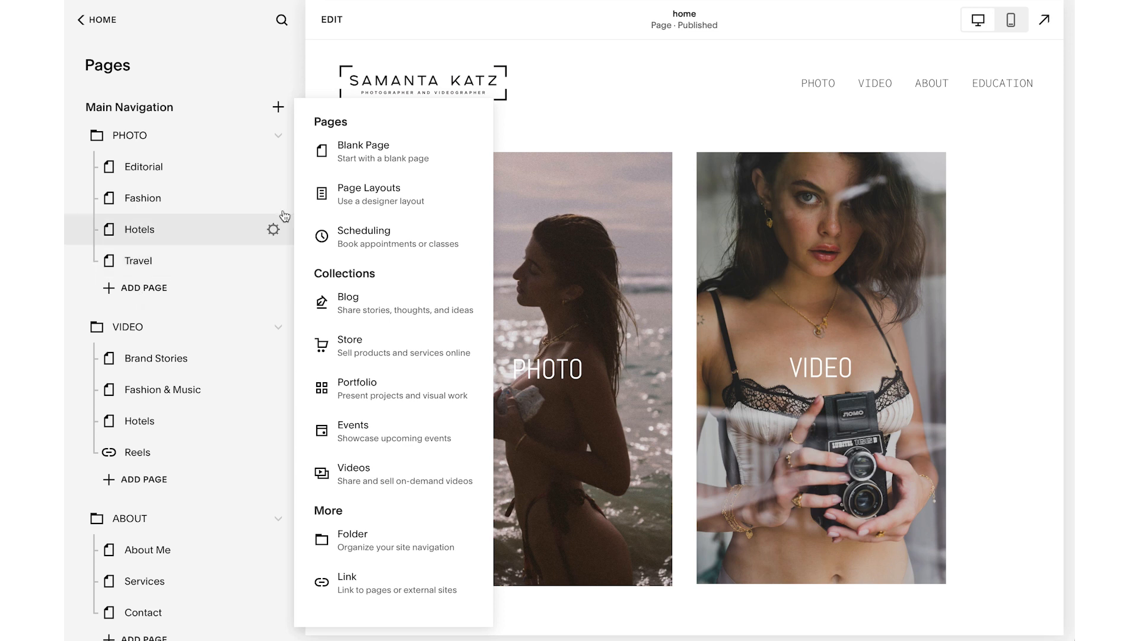
Step: Open the Editorial page for editing and bring up the image manager of its photo gallery
left_click(185, 172)
scroll(190, 175, "down", 1)
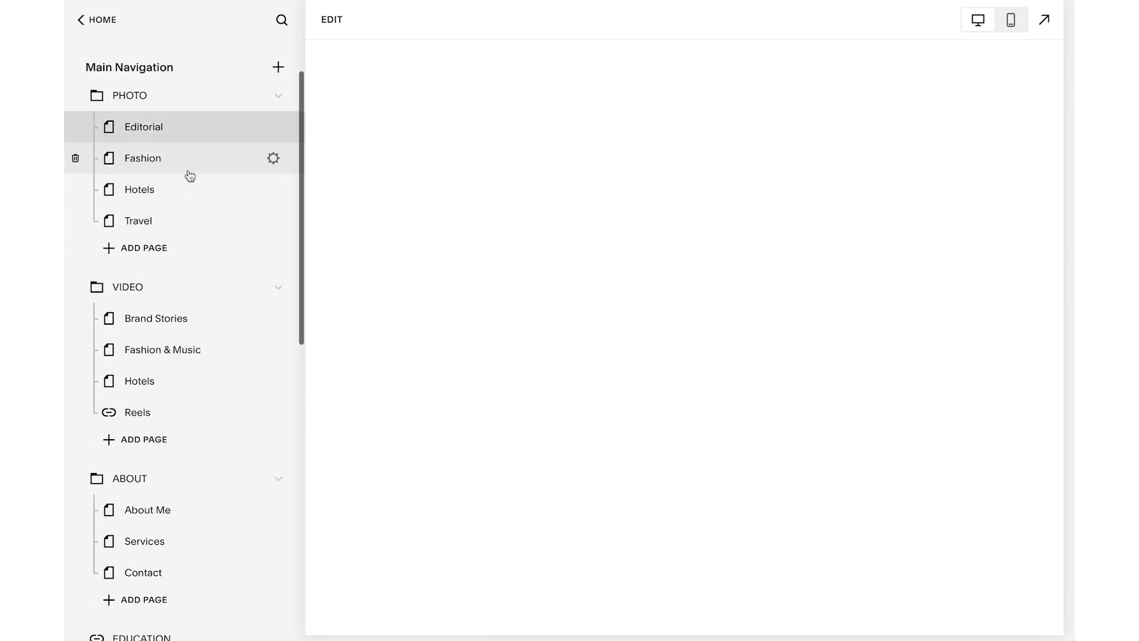
left_click(331, 19)
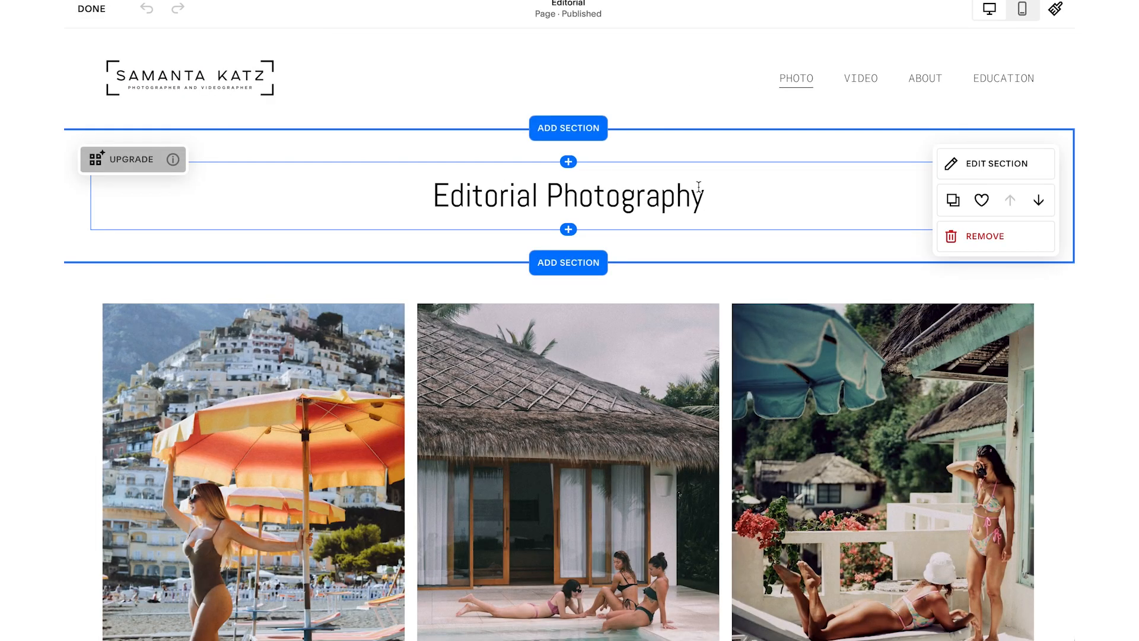
scroll(699, 187, "down", 3)
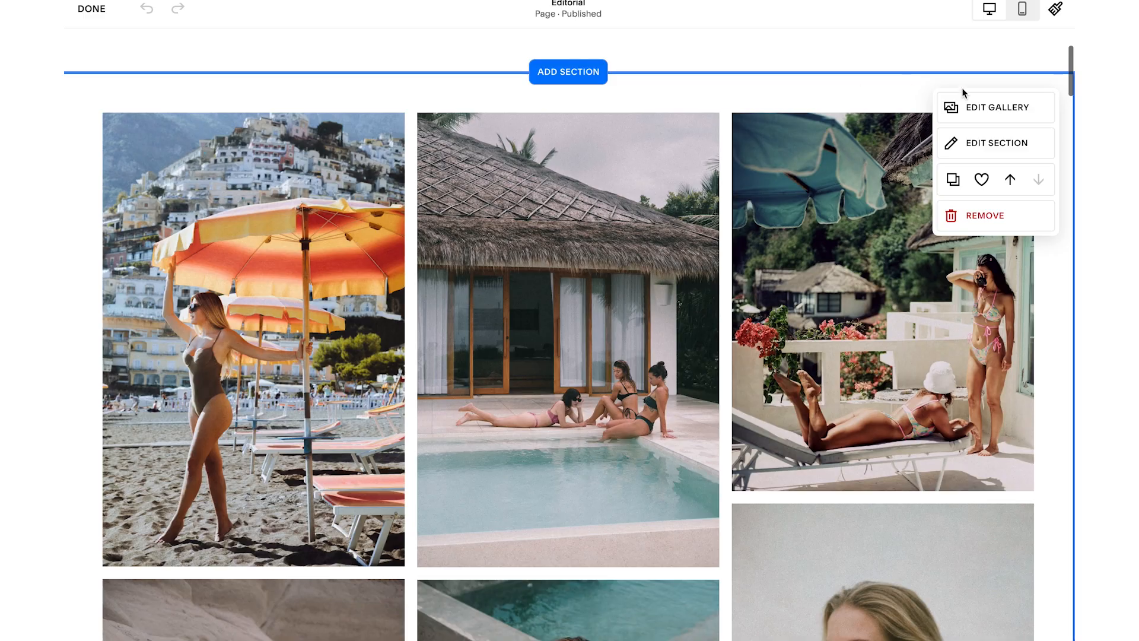
left_click(992, 108)
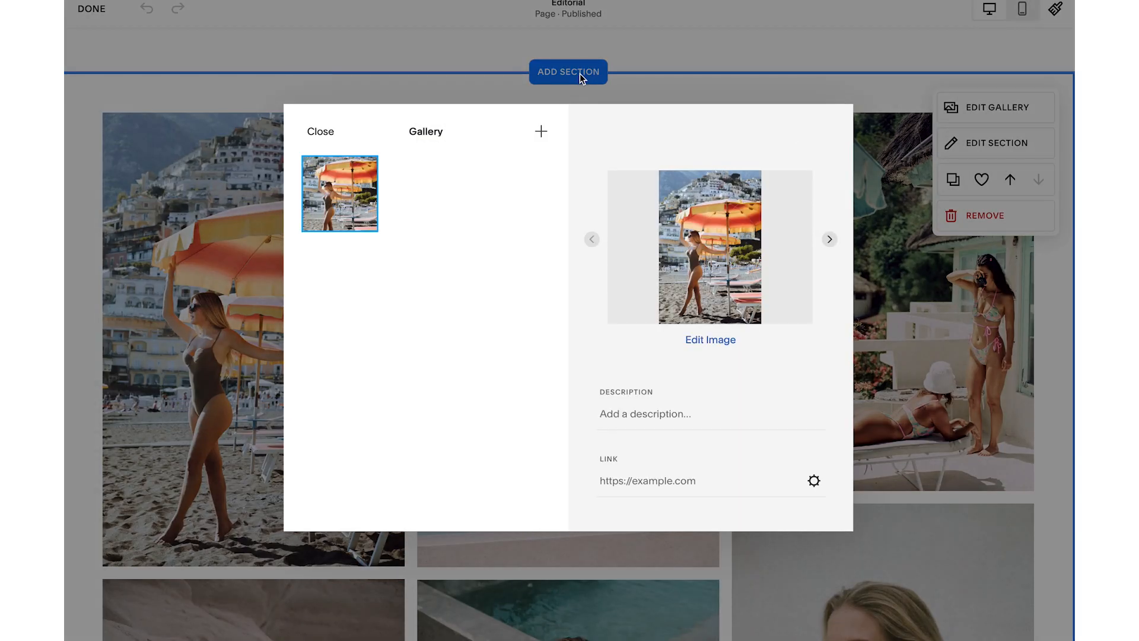
Step: Look through all the images in the Editorial photo gallery and close the image manager
scroll(434, 326, "down", 2)
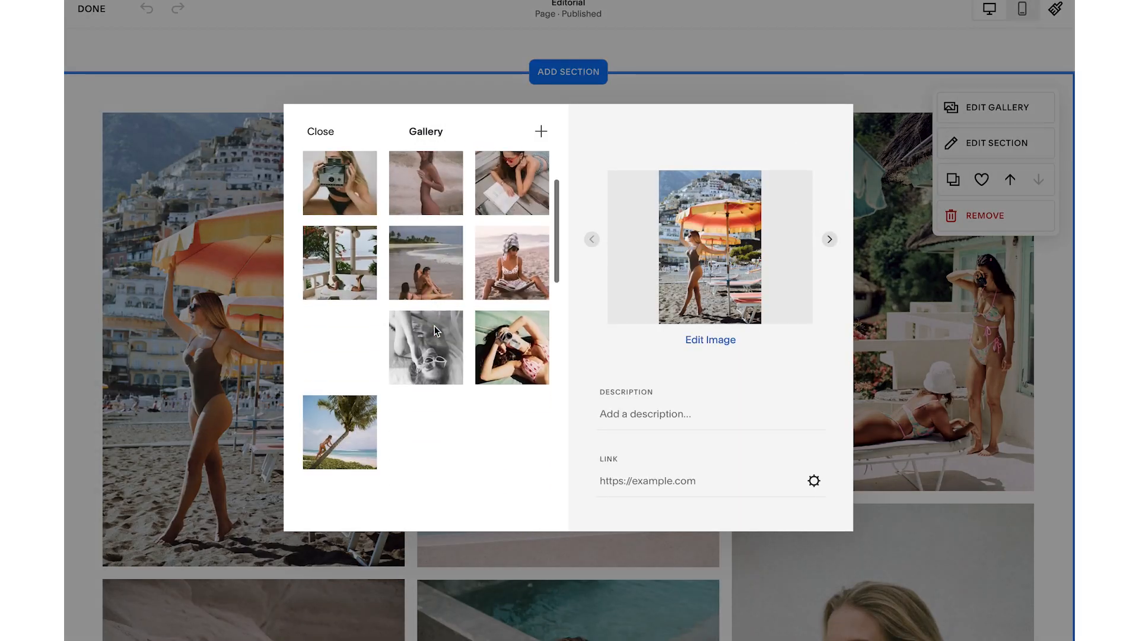
scroll(461, 421, "down", 4)
scroll(461, 423, "down", 10)
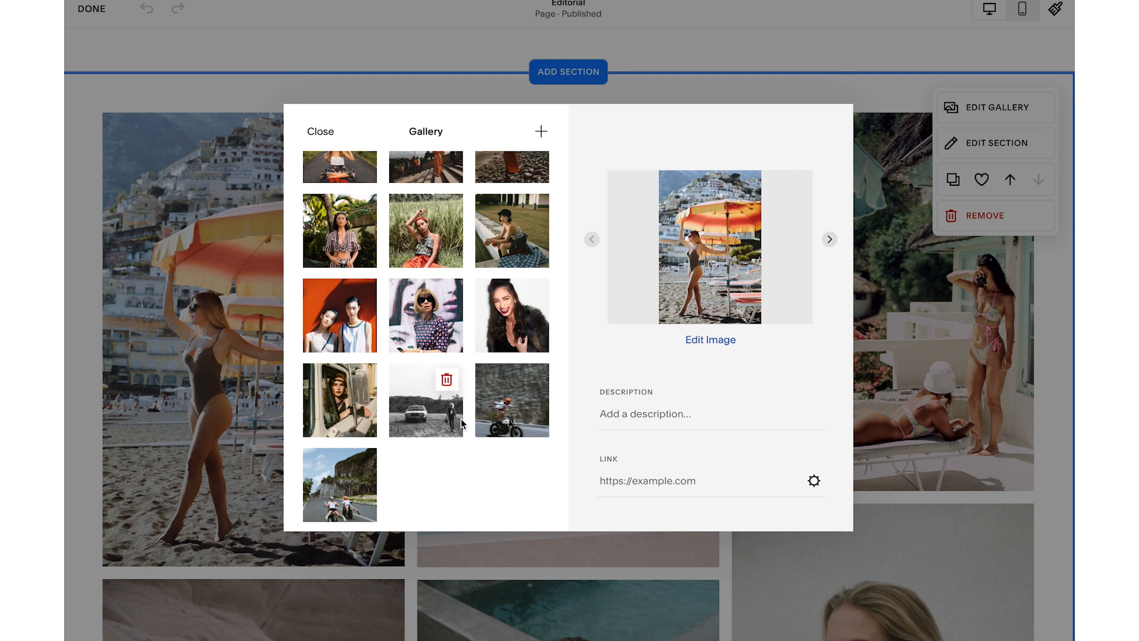
left_click(1018, 144)
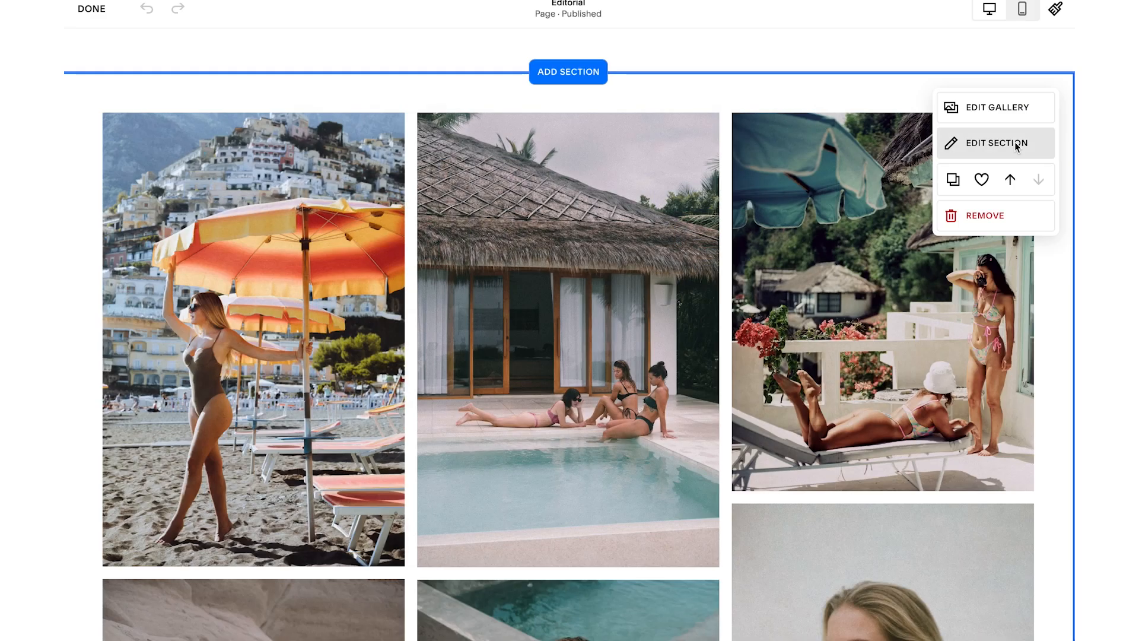
Step: Try the Full Bleed and Full widths on the Editorial gallery section, returning it to Inset
left_click(984, 145)
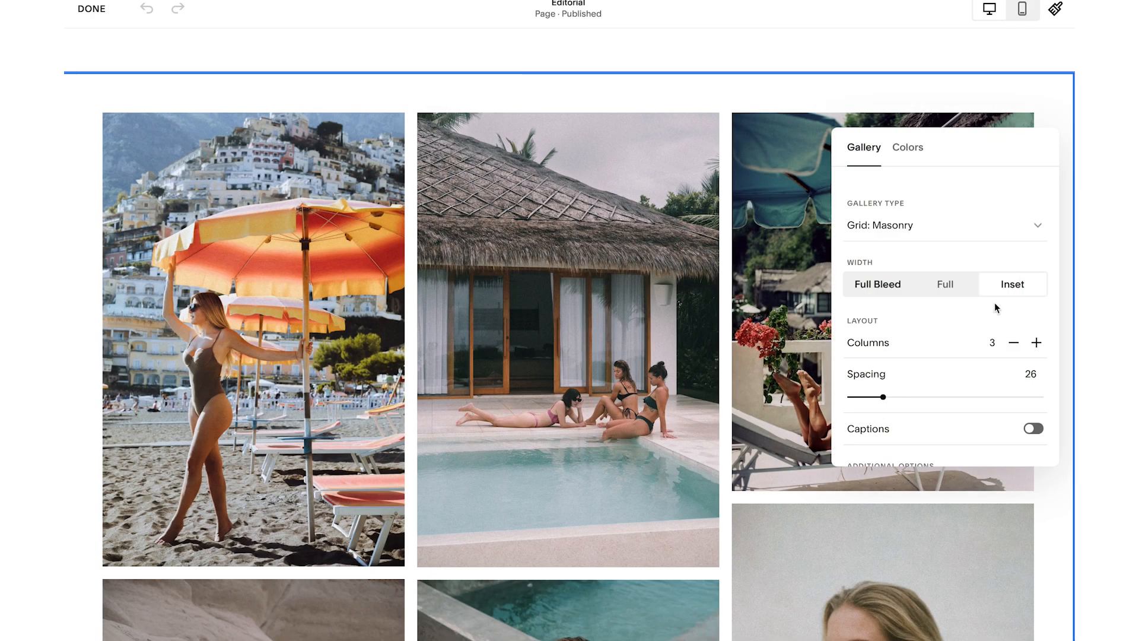
left_click(877, 285)
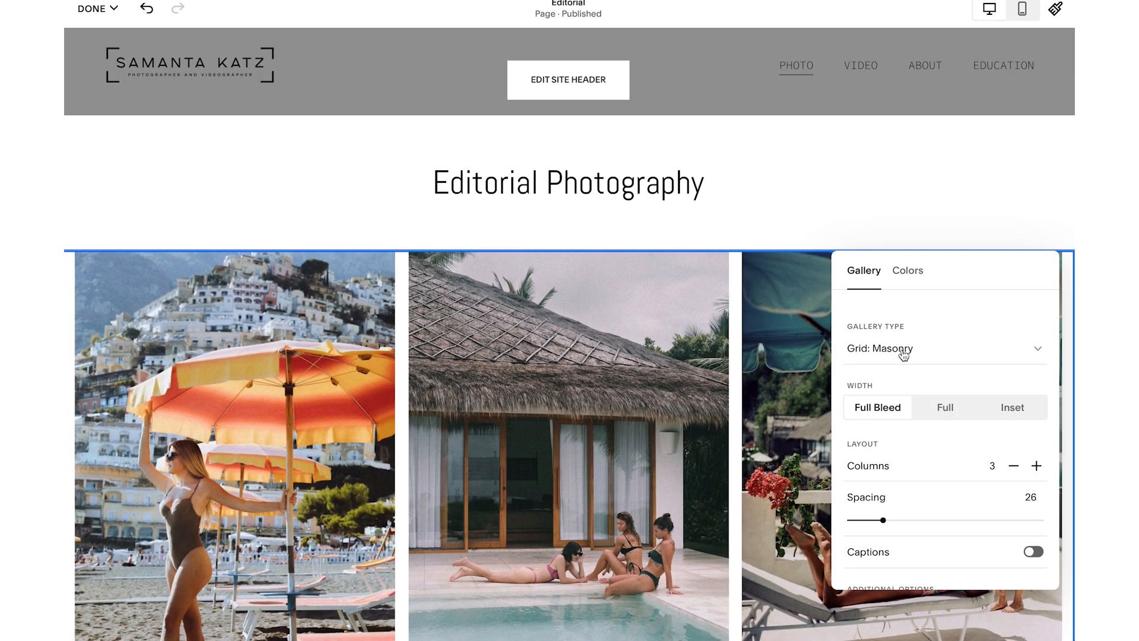
left_click(941, 408)
left_click(1002, 410)
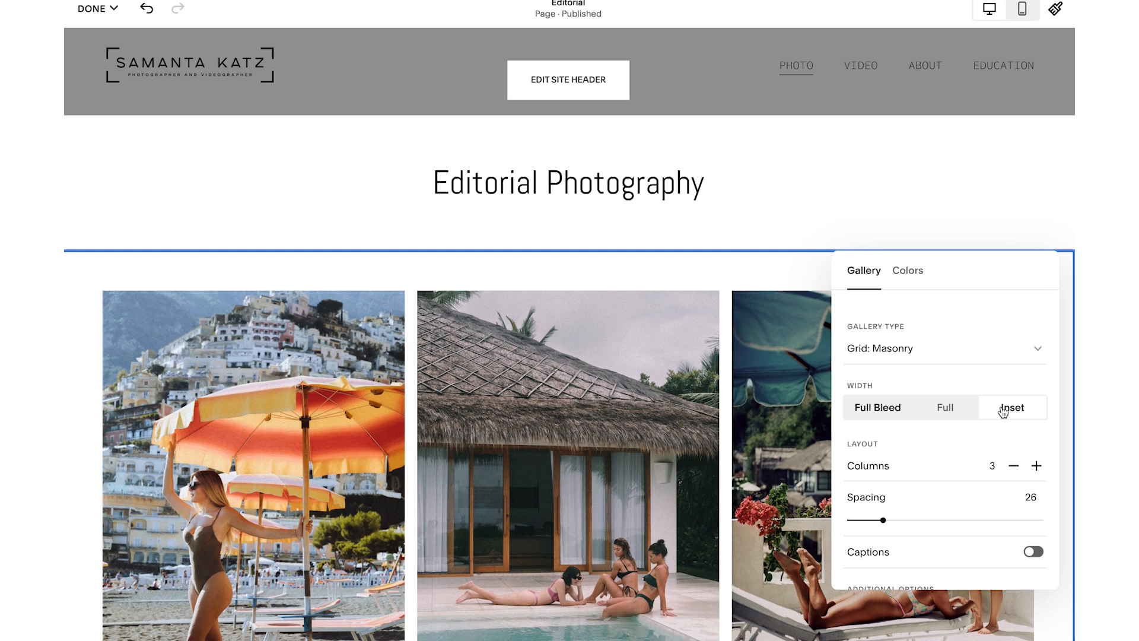
Step: Try a gallery image spacing of 44, followed by a tighter spacing of 9
scroll(877, 458, "down", 2)
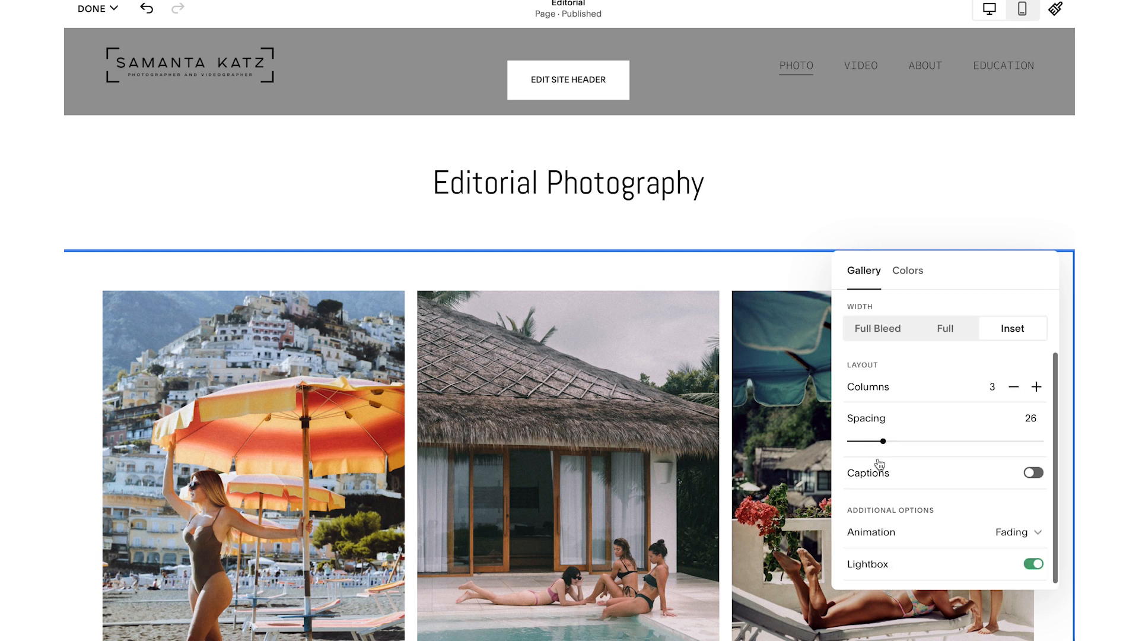
left_click_drag(882, 441, 905, 441)
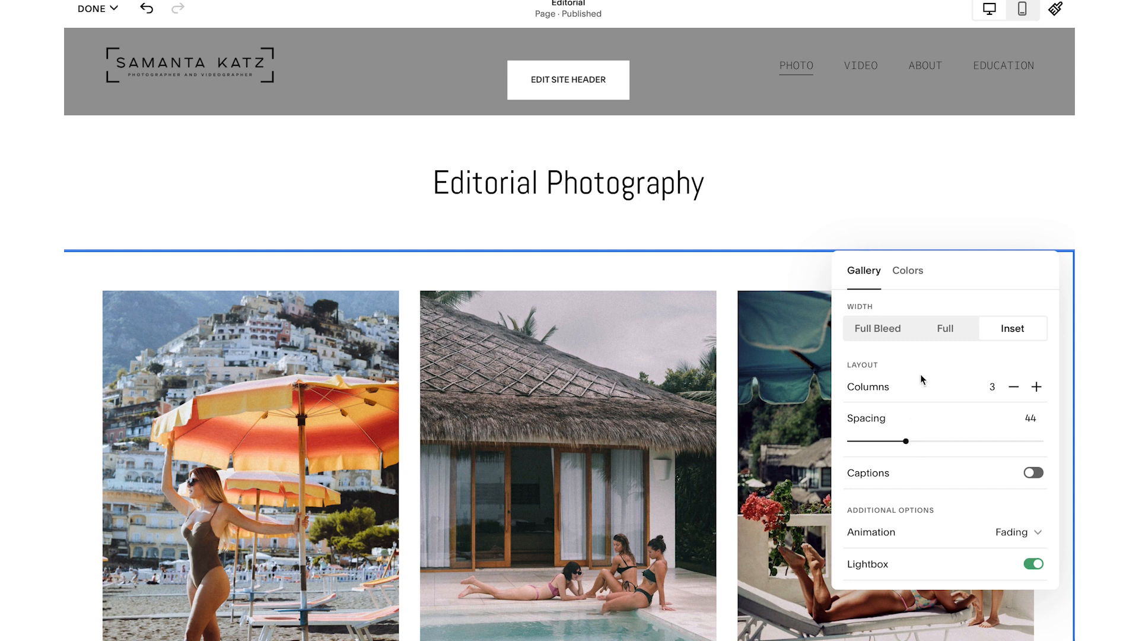
scroll(920, 376, "down", 1)
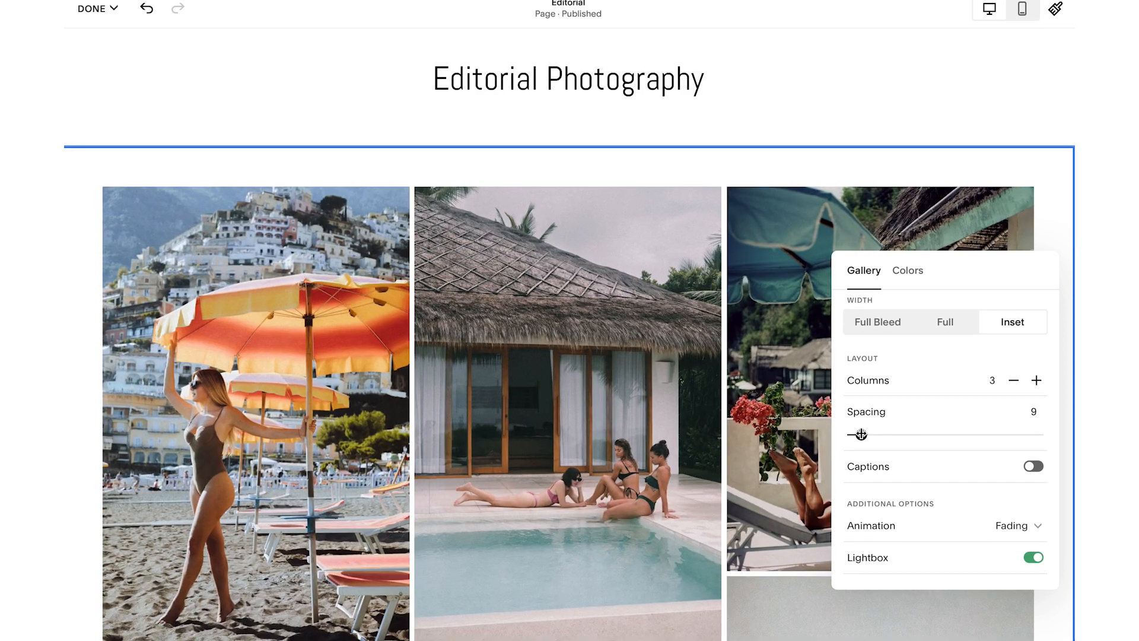
Step: View the gallery section's color themes and discard all changes made to the Editorial page
left_click(908, 274)
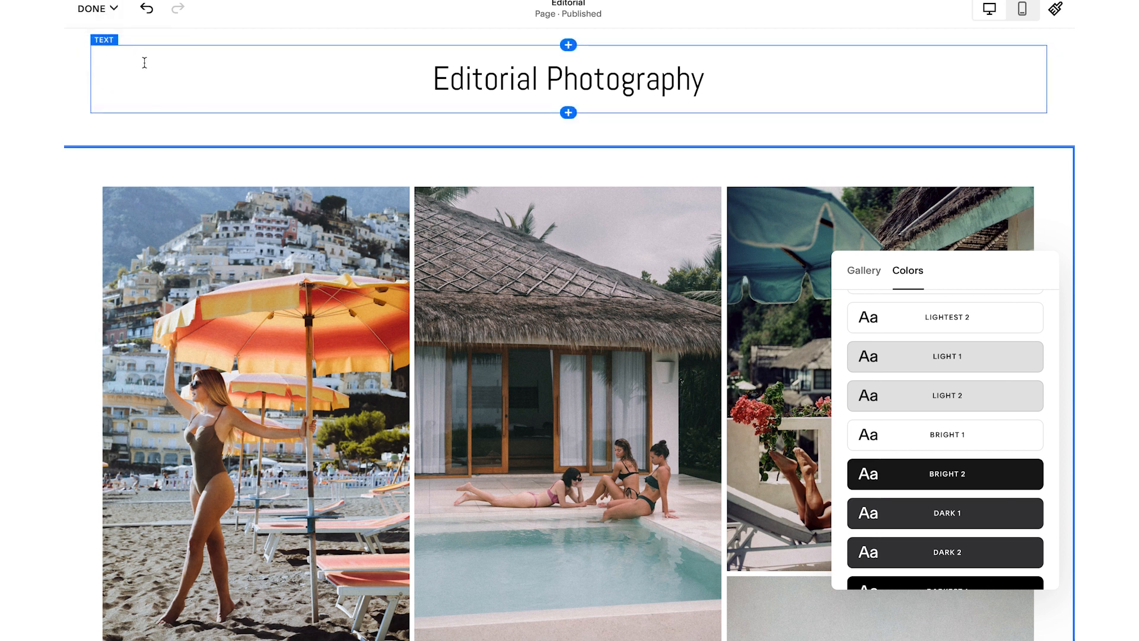
mouse_move(117, 46)
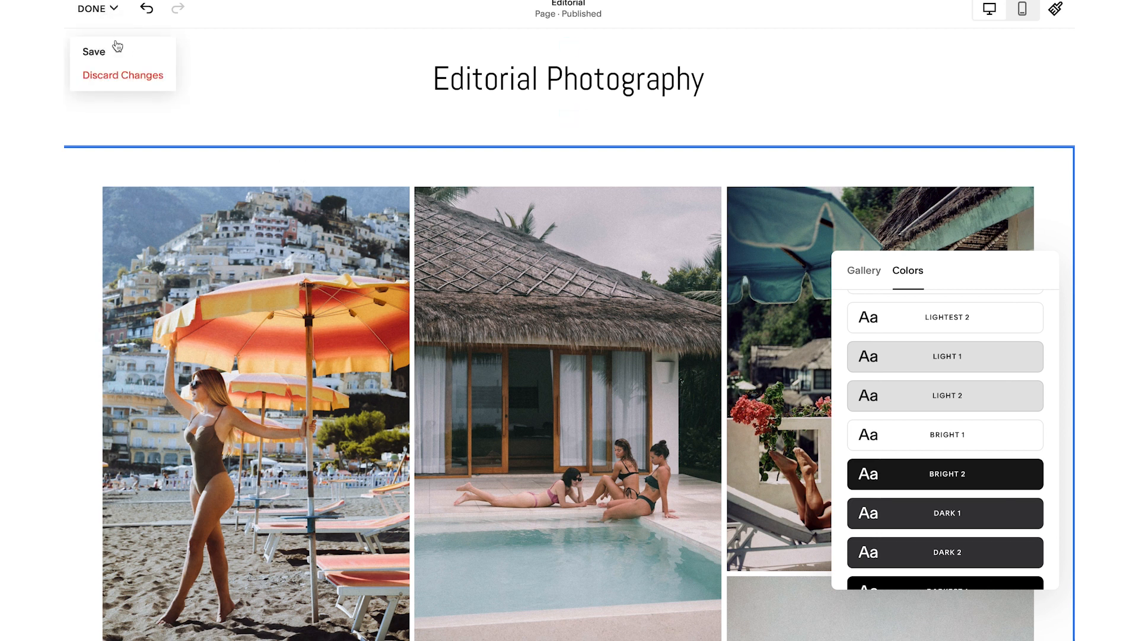
left_click(115, 76)
left_click(294, 115)
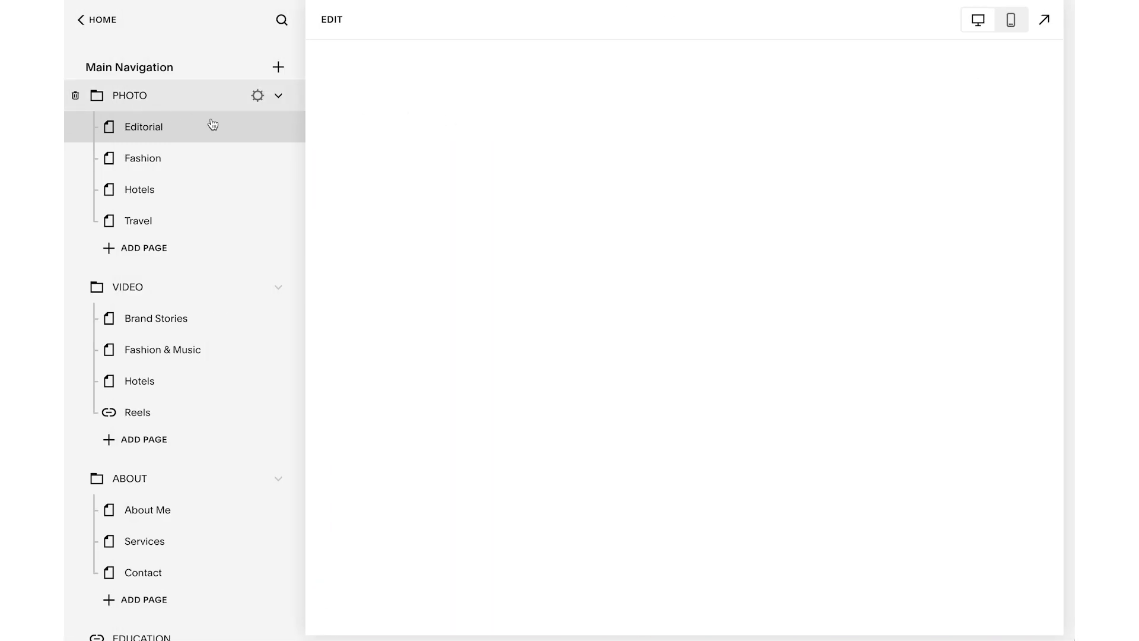
Step: Check the Editorial page's settings for its duplicate, homepage and delete options, and close them
left_click(270, 128)
scroll(577, 455, "down", 3)
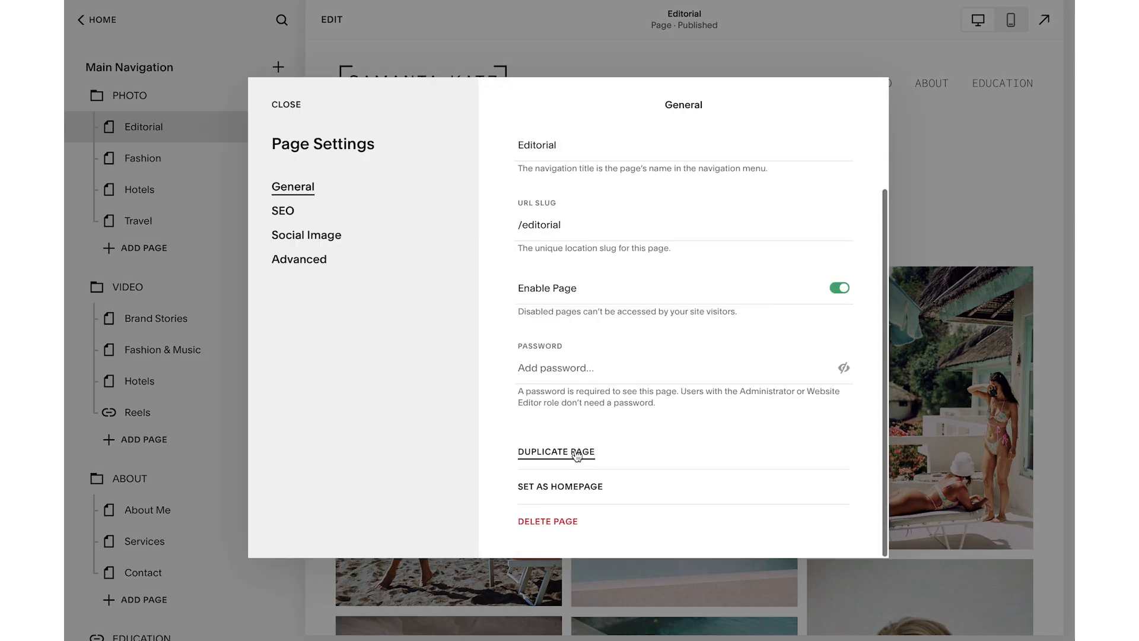
left_click(281, 106)
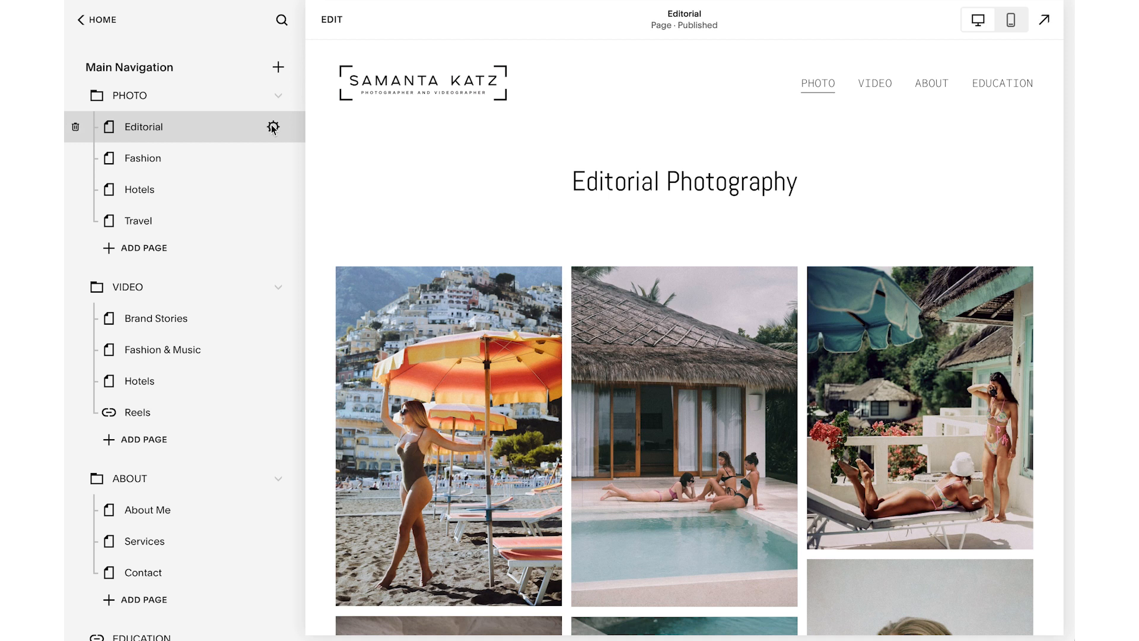
Step: Review the Editorial page's title, navigation title and URL slug in its general settings, leaving them as they are
left_click(273, 126)
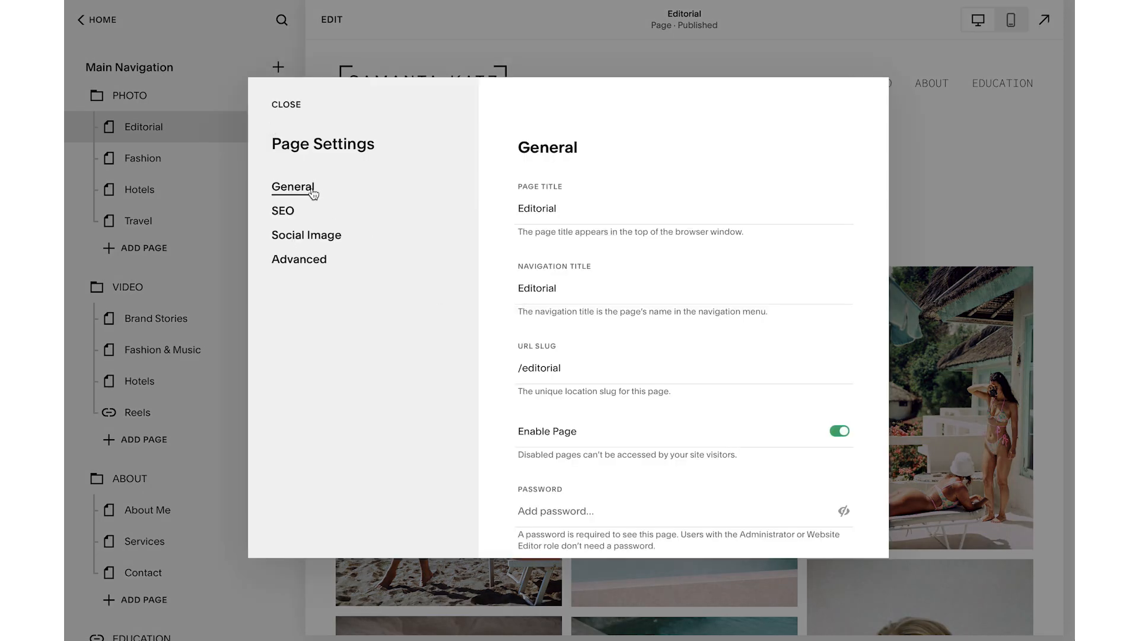
left_click(563, 209)
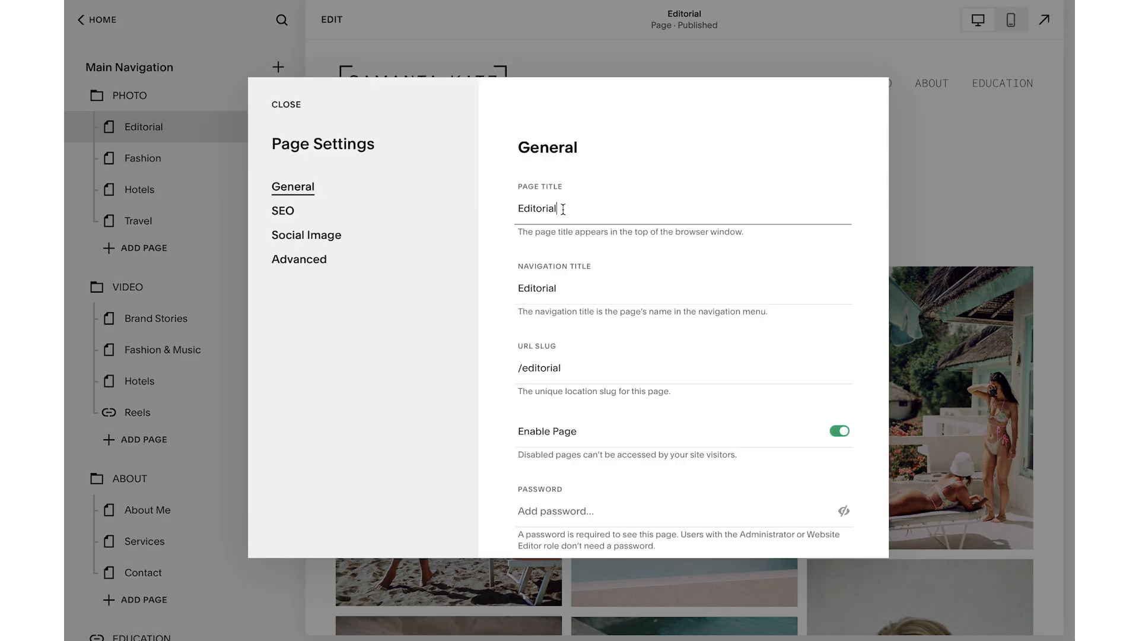
left_click(565, 296)
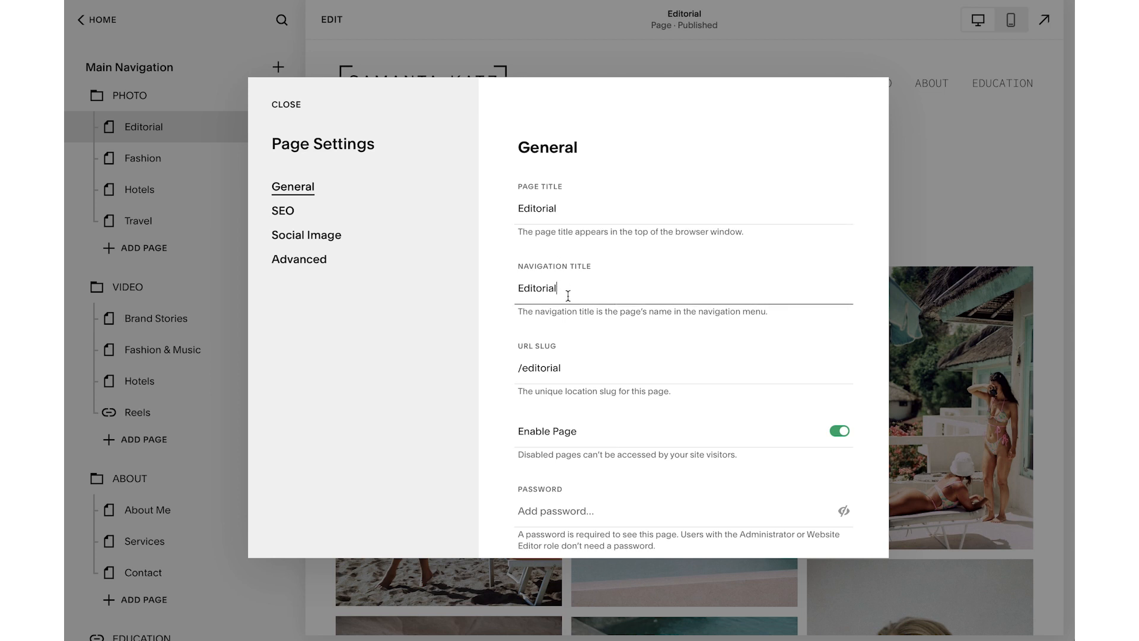
left_click(568, 364)
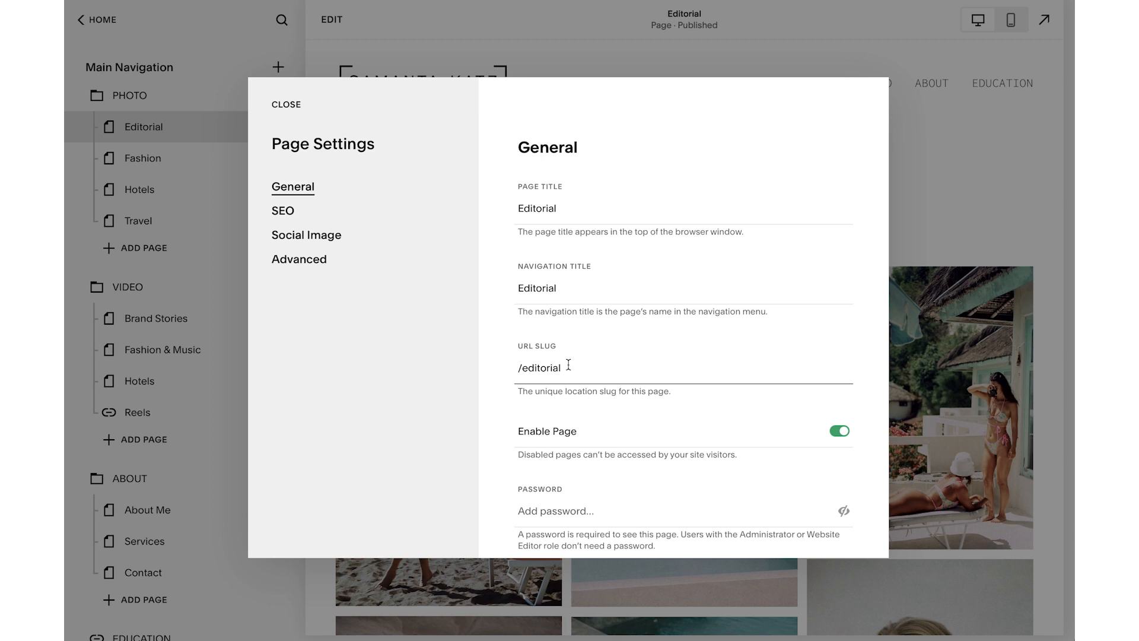
scroll(568, 364, "down", 3)
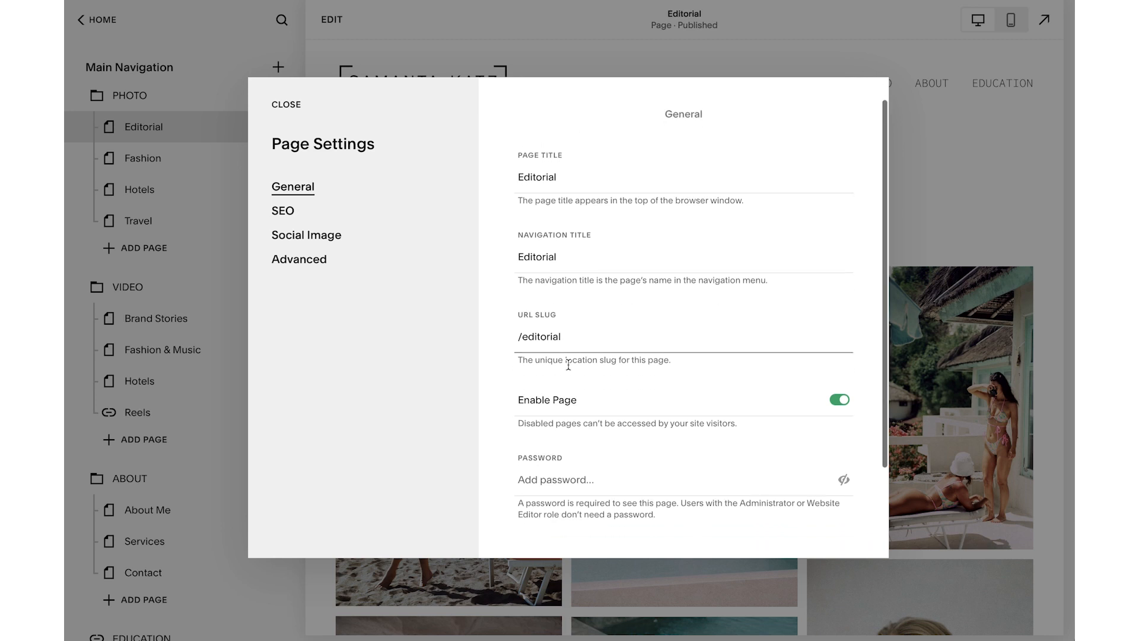
scroll(568, 364, "up", 3)
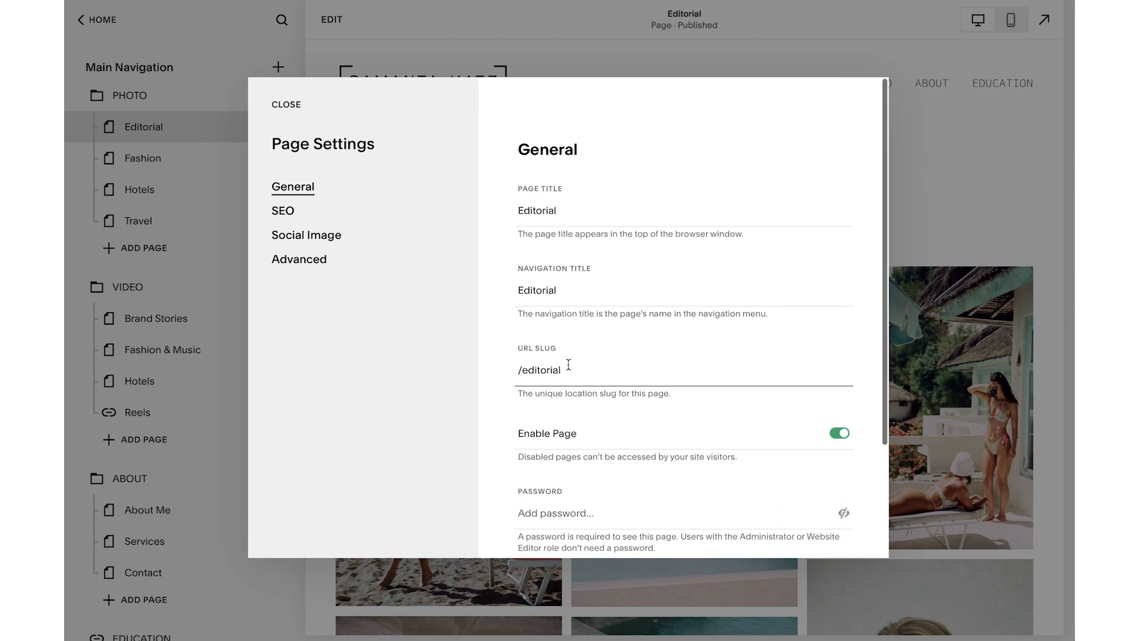
left_click(286, 105)
Step: Browse the photo grid down the Editorial page's preview
scroll(634, 289, "down", 1)
scroll(634, 288, "down", 10)
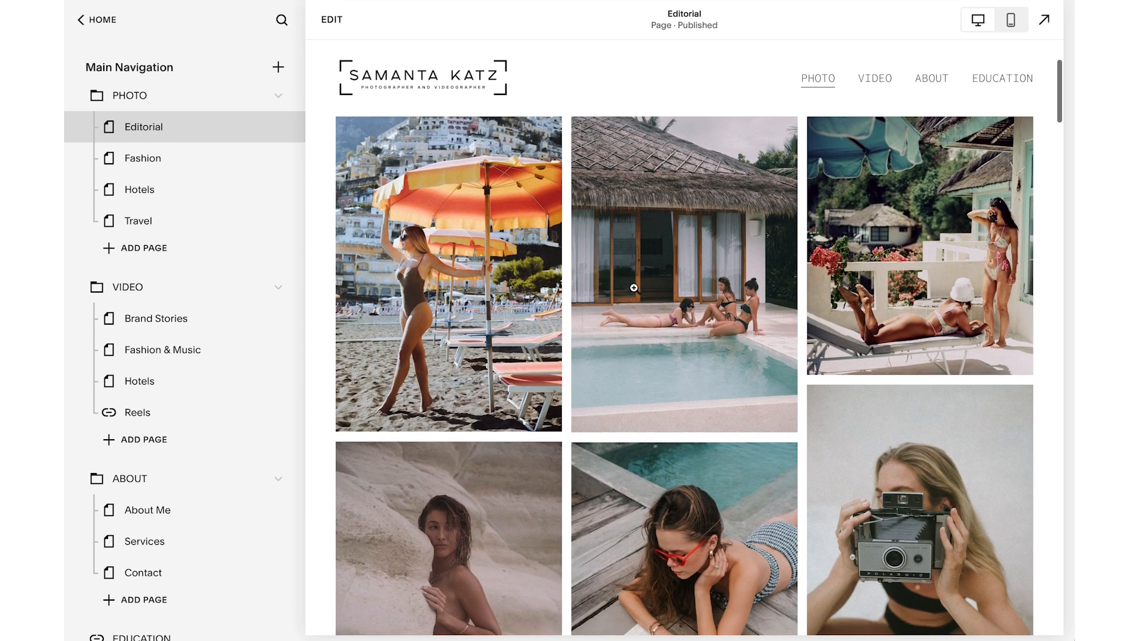
scroll(634, 288, "down", 8)
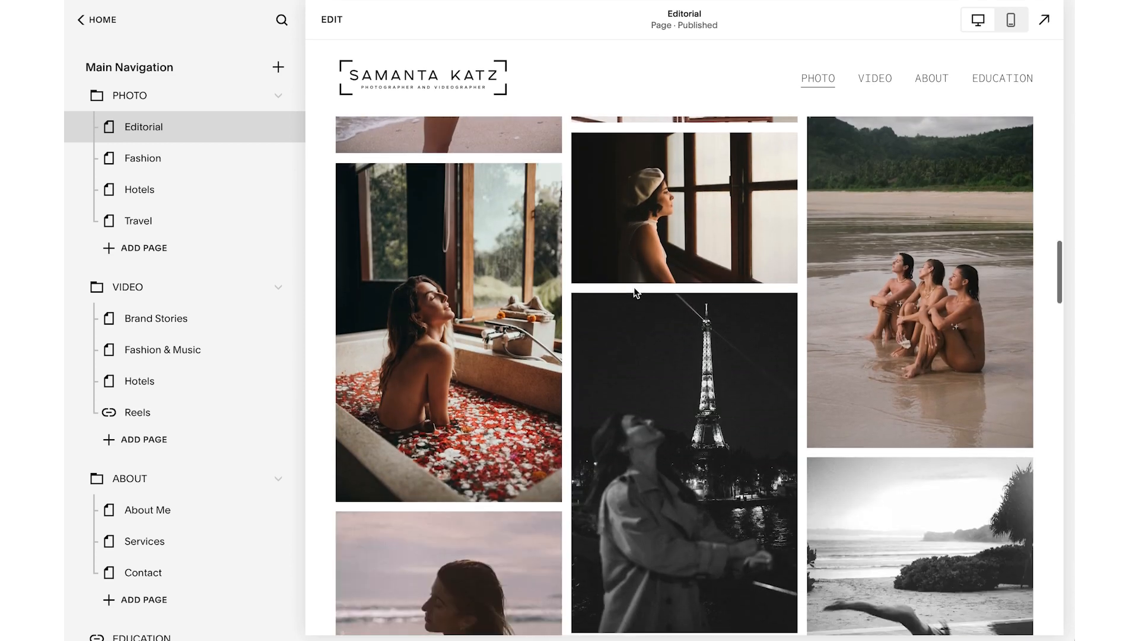
scroll(634, 289, "down", 10)
scroll(634, 288, "down", 5)
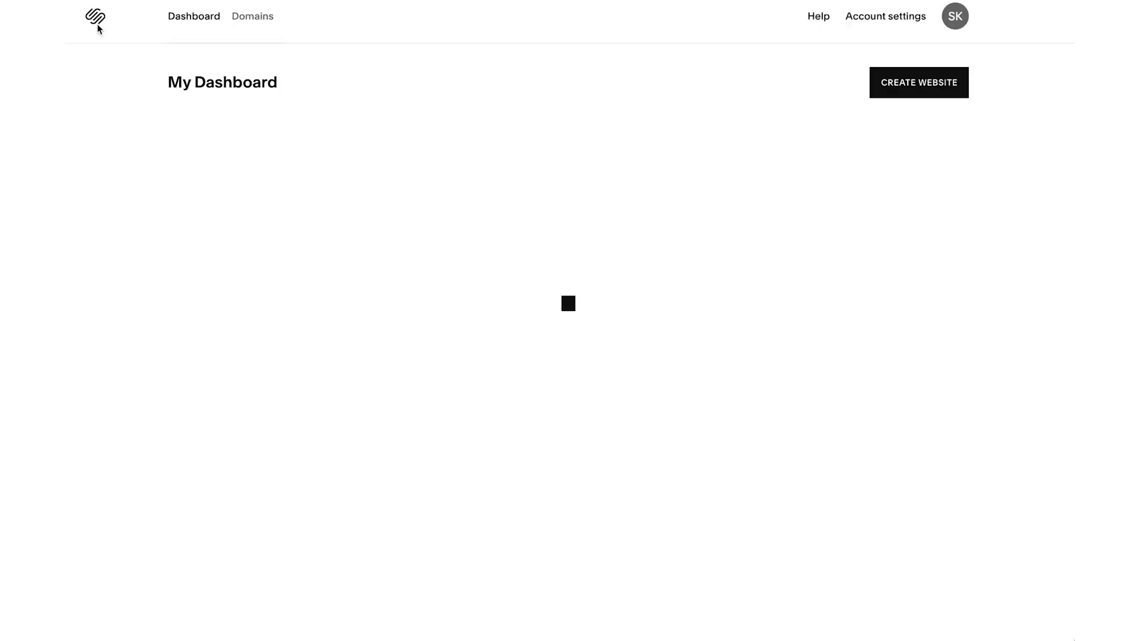
Step: Start creating a new website from the dashboard and look over the popular template designs
left_click(940, 92)
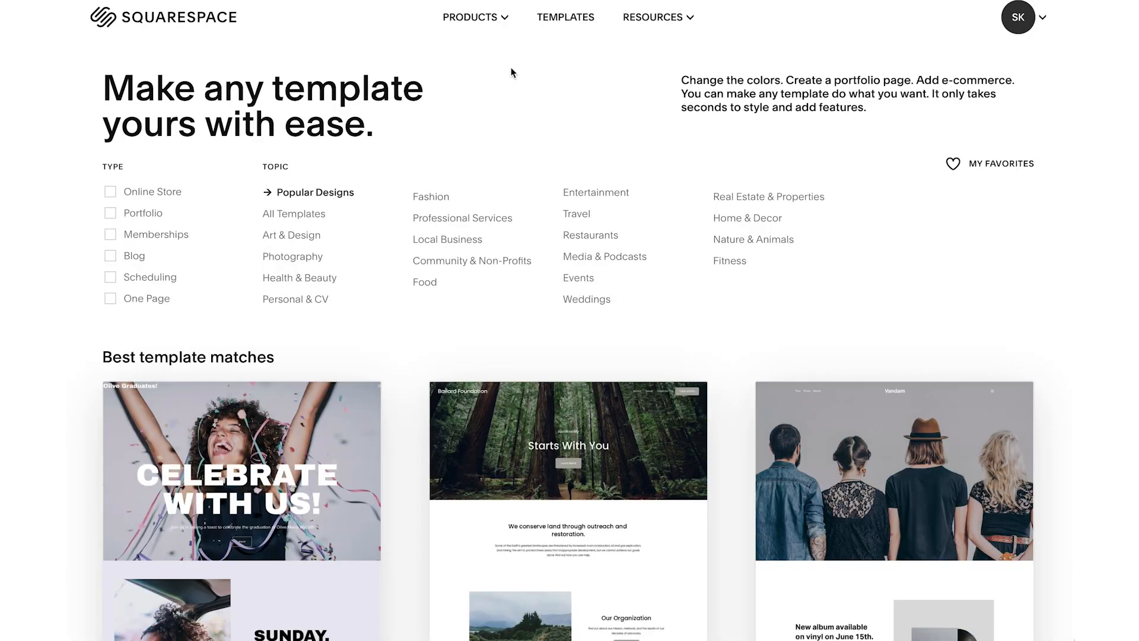
scroll(511, 66, "down", 3)
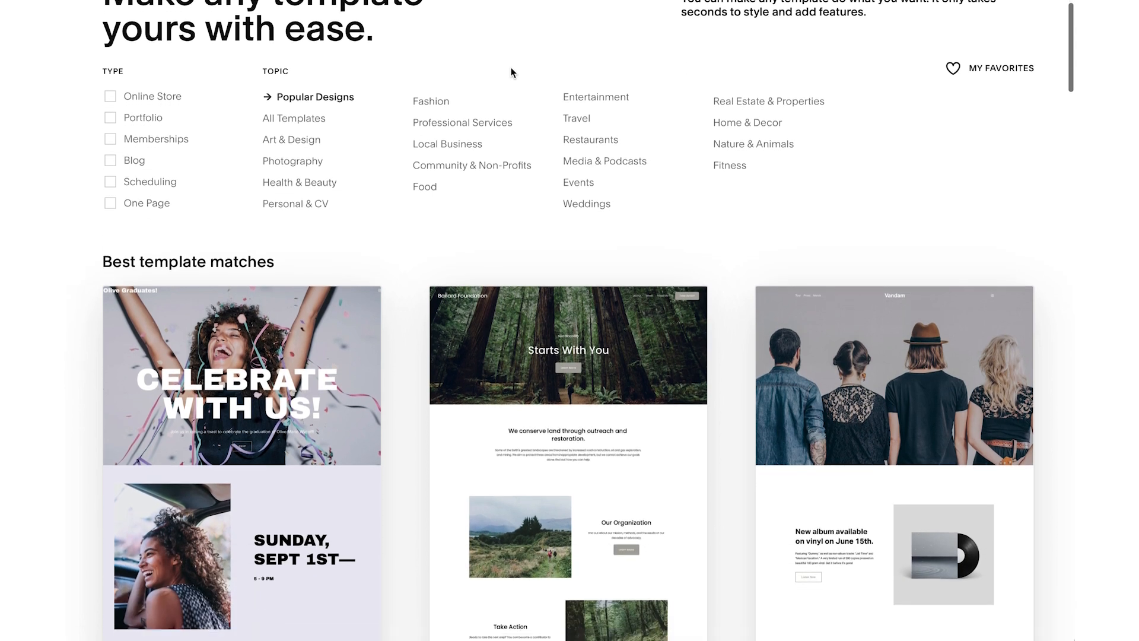
scroll(541, 287, "down", 7)
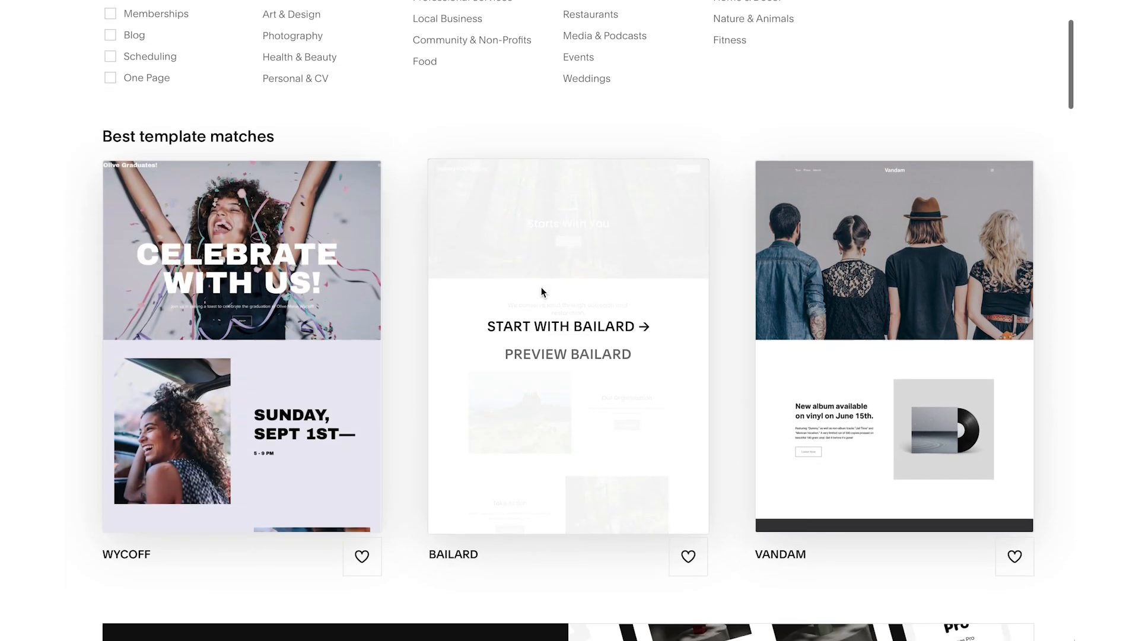
scroll(541, 287, "up", 10)
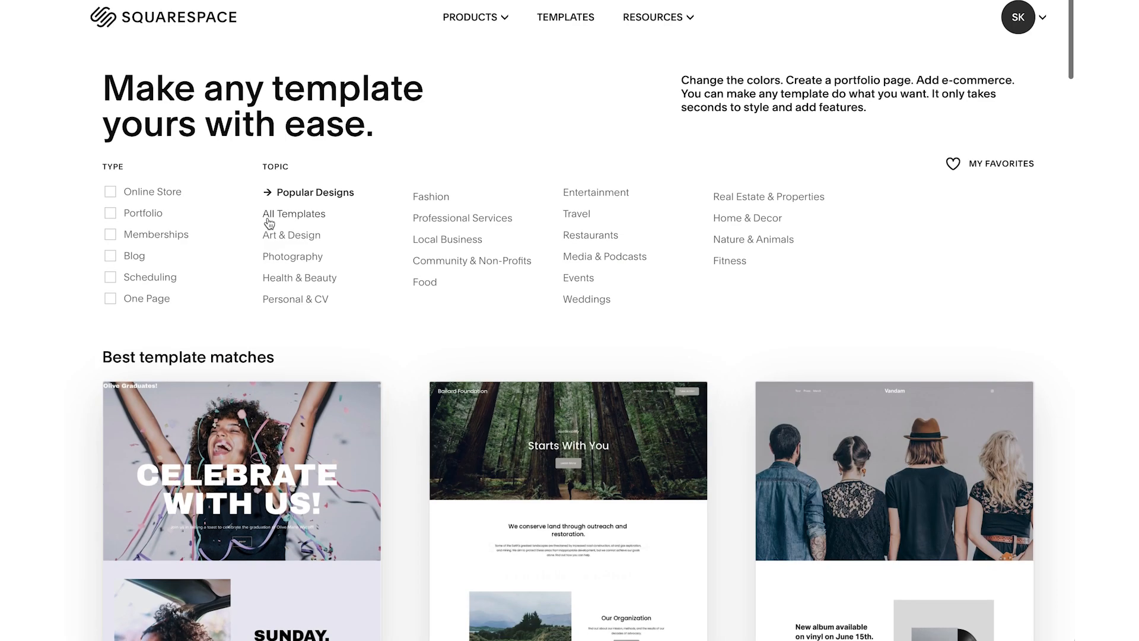
Step: Filter the templates by the Portfolio type and preview the Pazari template
left_click(123, 215)
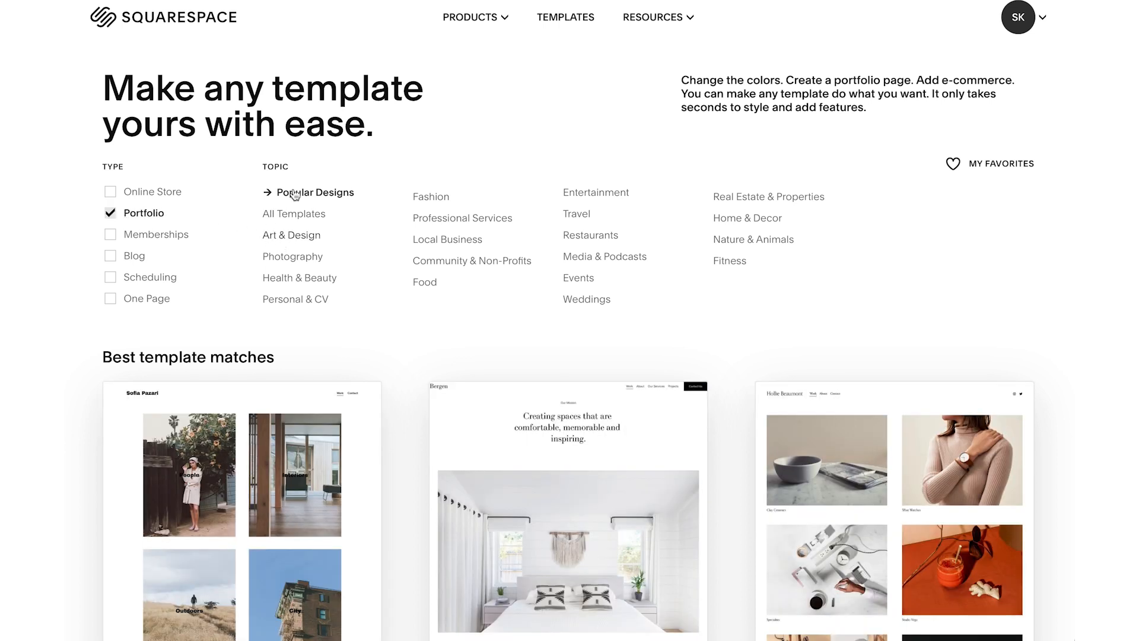
scroll(488, 234, "down", 3)
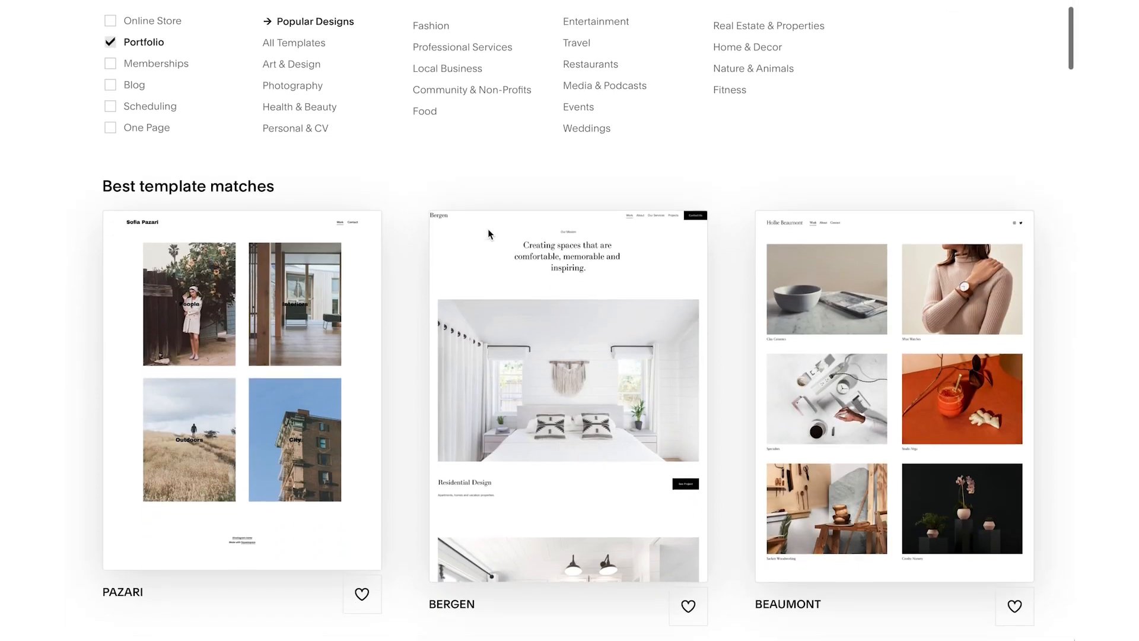
mouse_move(262, 271)
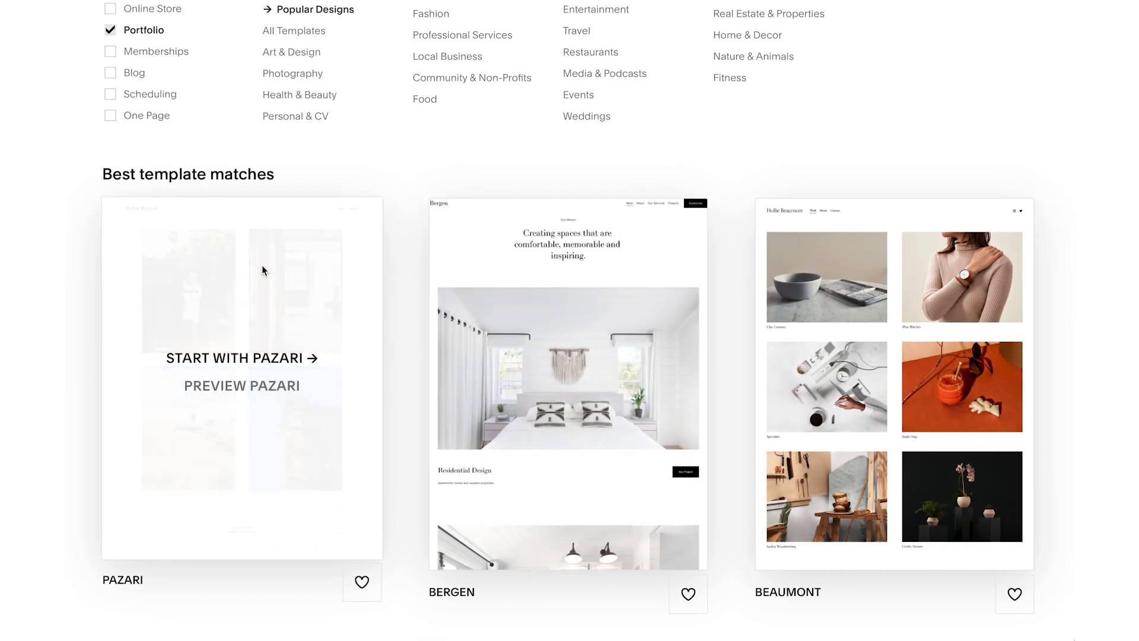
left_click(228, 386)
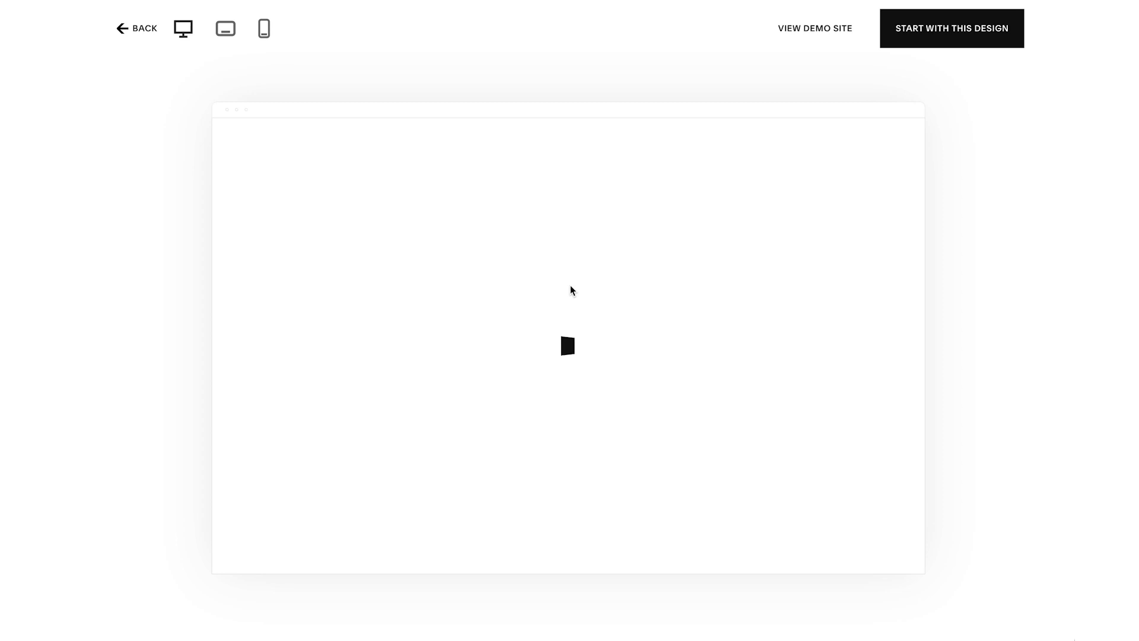
Step: Examine the Pazari demo's portfolio landing page and browse its People gallery
scroll(570, 285, "down", 10)
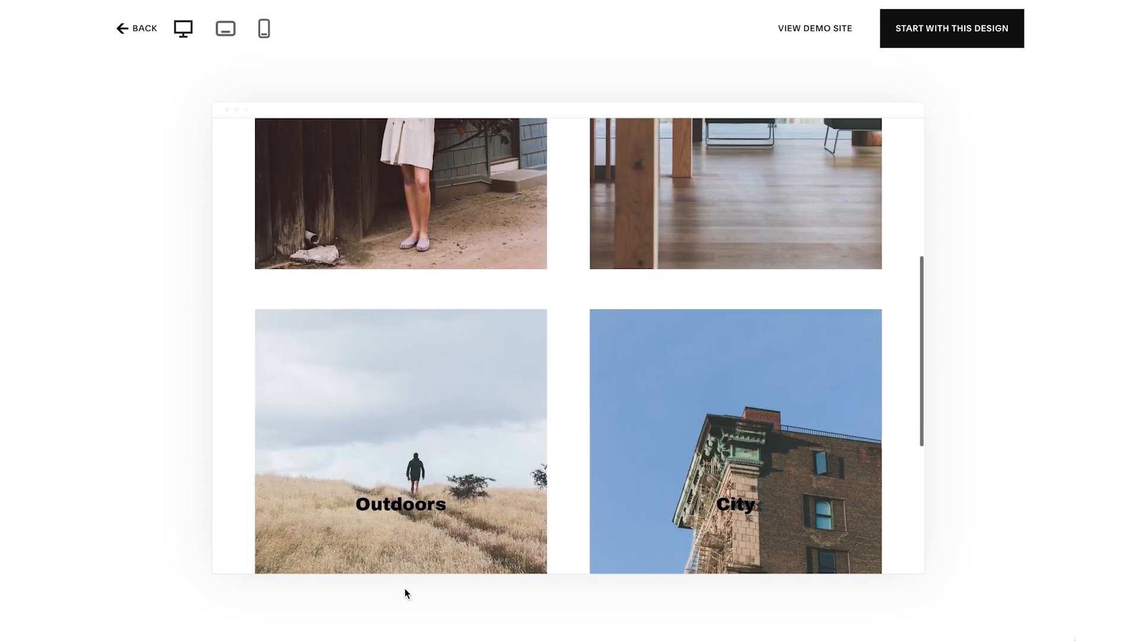
scroll(763, 295, "up", 10)
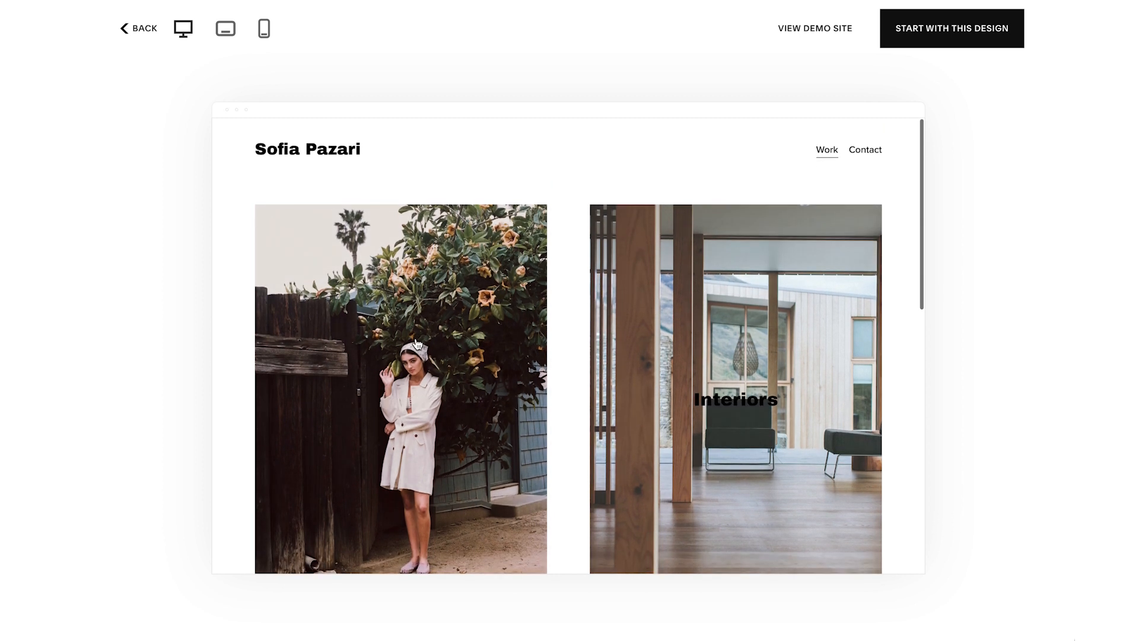
left_click(417, 344)
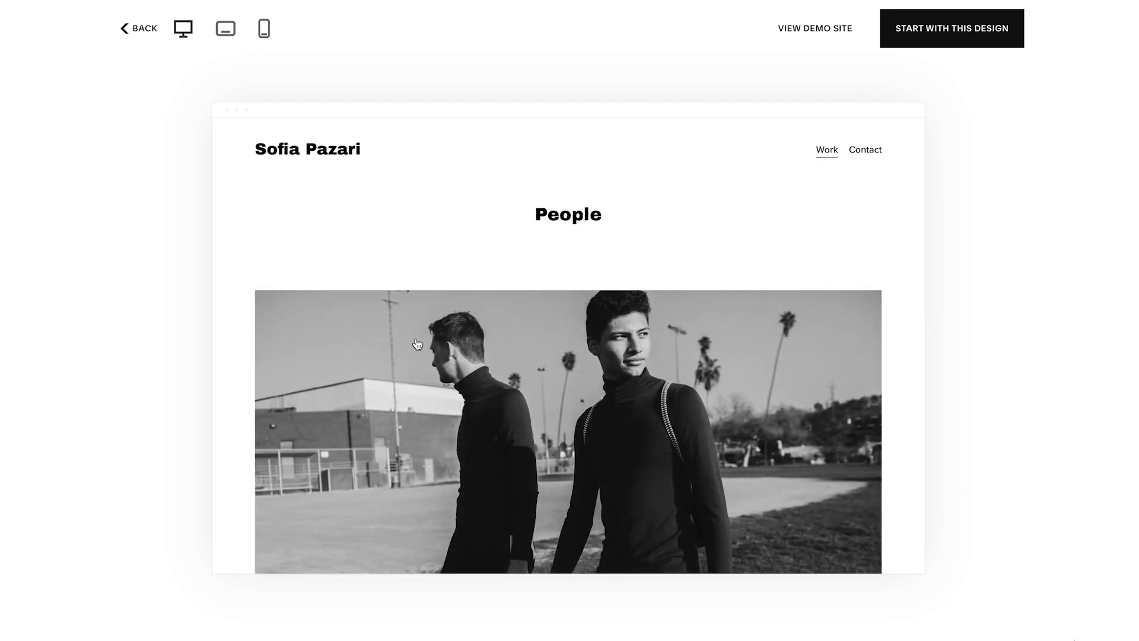
scroll(417, 343, "down", 10)
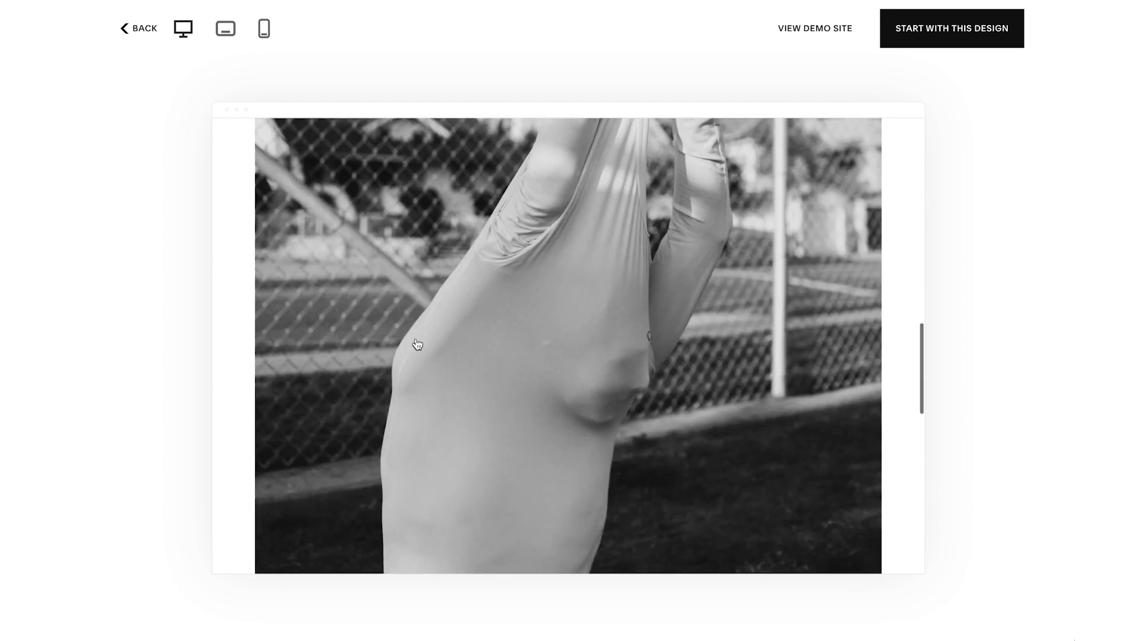
Step: Finish viewing the Pazari demo, return to the portfolio templates, and preview the Gates template
scroll(417, 343, "down", 5)
scroll(417, 343, "up", 15)
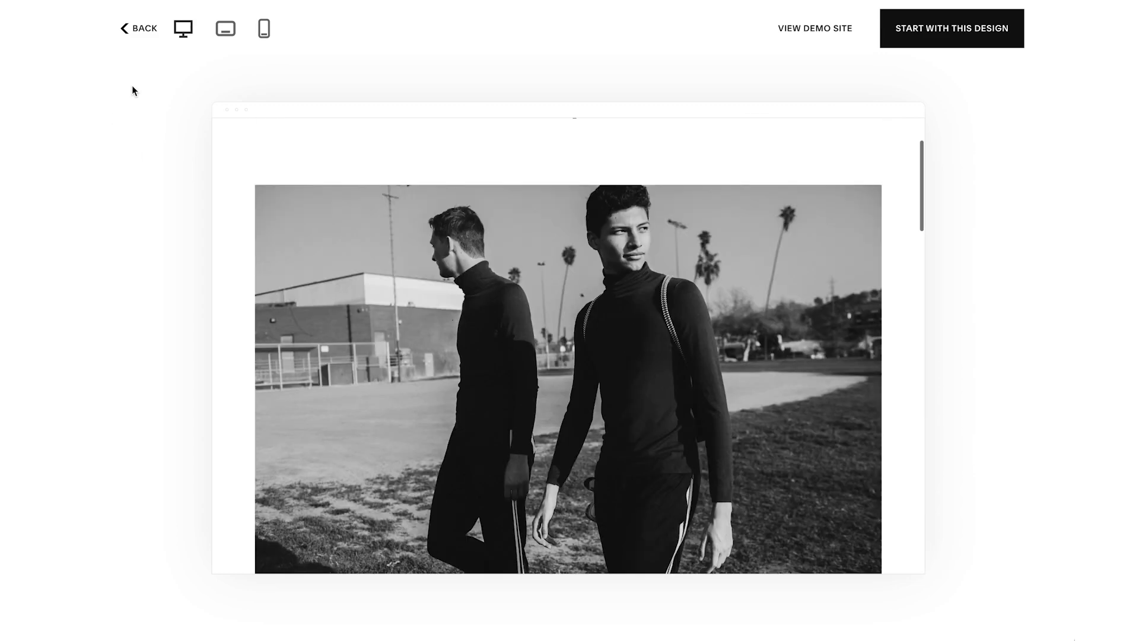
left_click(142, 28)
scroll(857, 201, "down", 10)
scroll(857, 200, "down", 5)
scroll(857, 212, "up", 3)
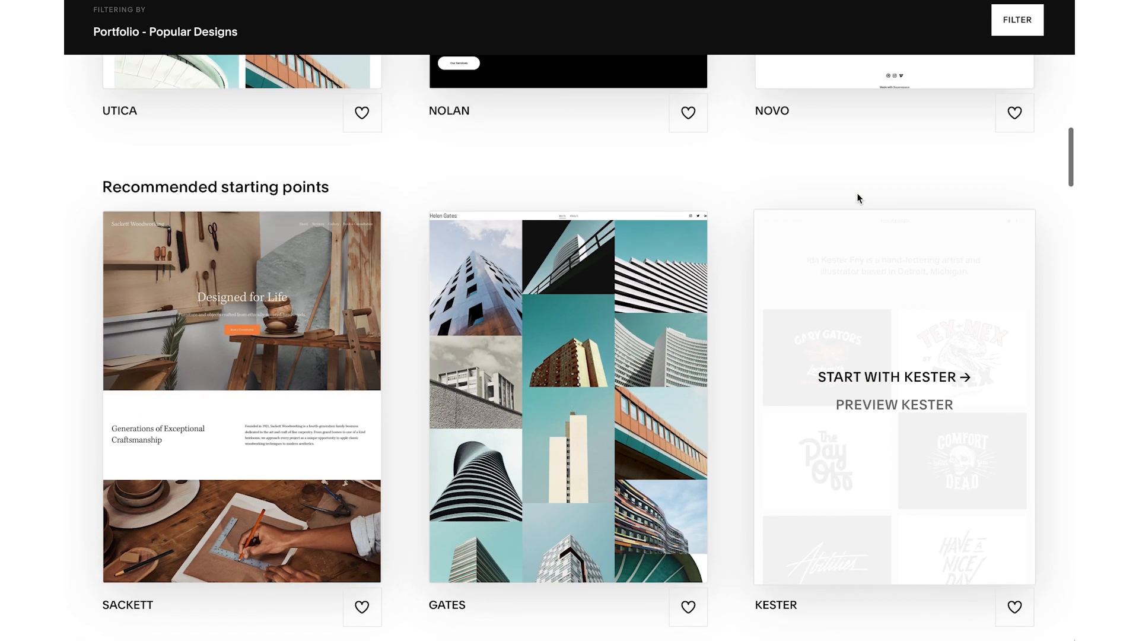
left_click(545, 410)
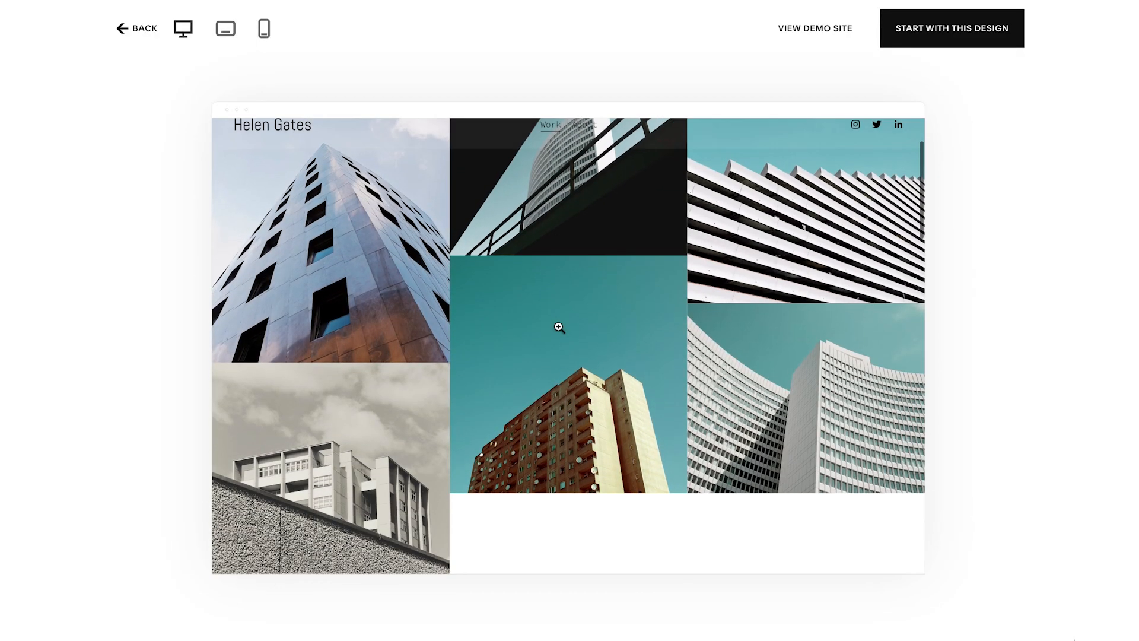
Step: Browse the photo grid of the Gates demo and view its About page
scroll(558, 327, "down", 4)
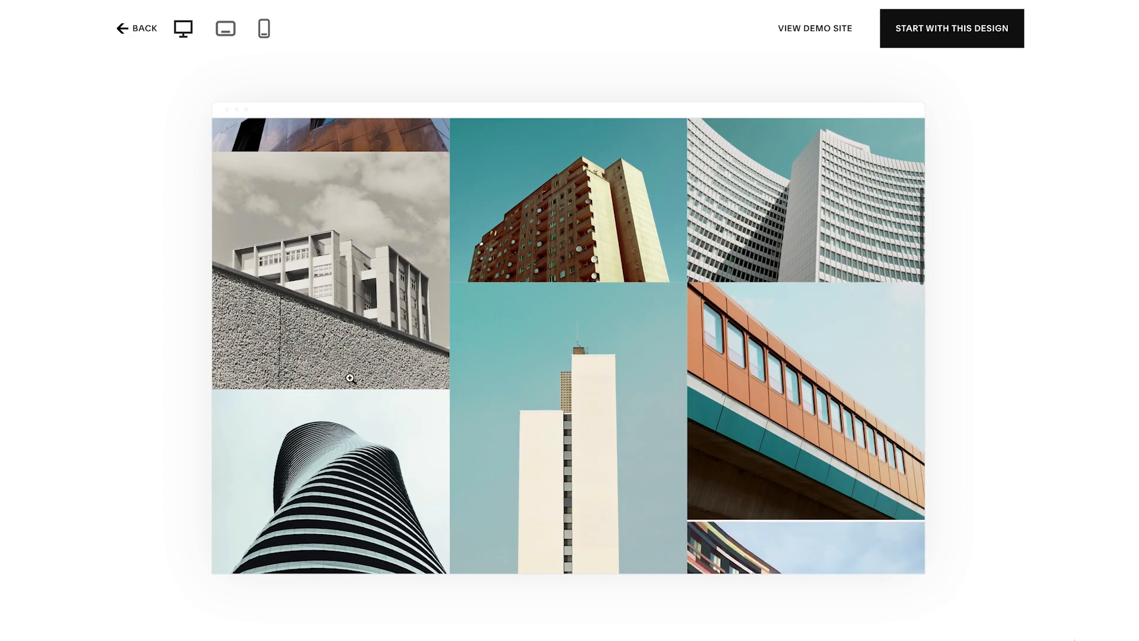
scroll(701, 331, "down", 5)
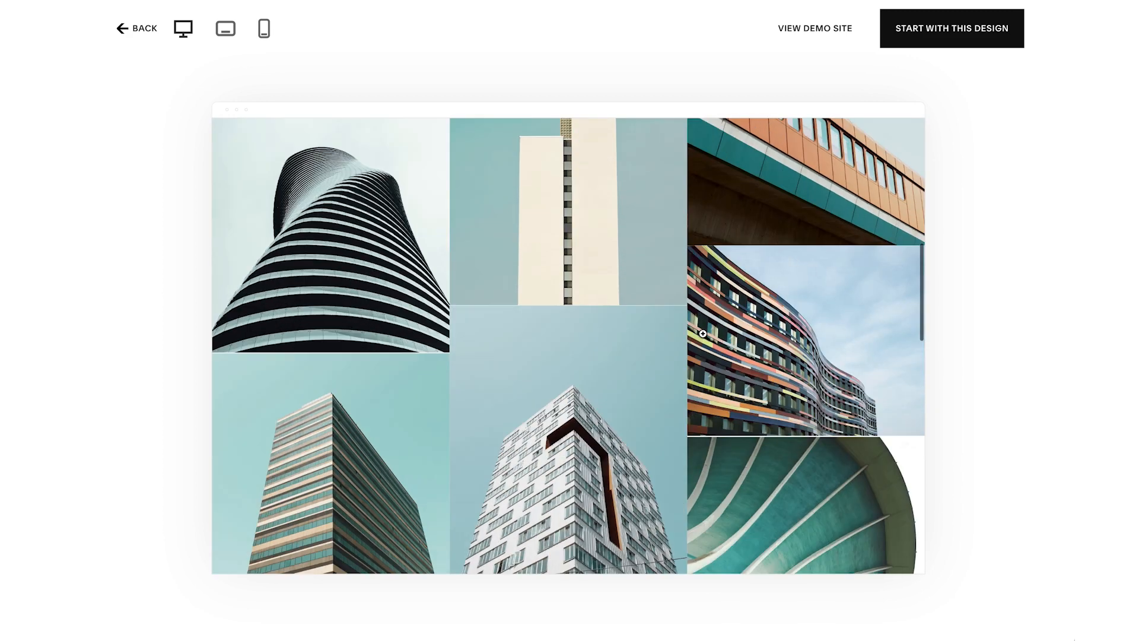
scroll(703, 333, "down", 10)
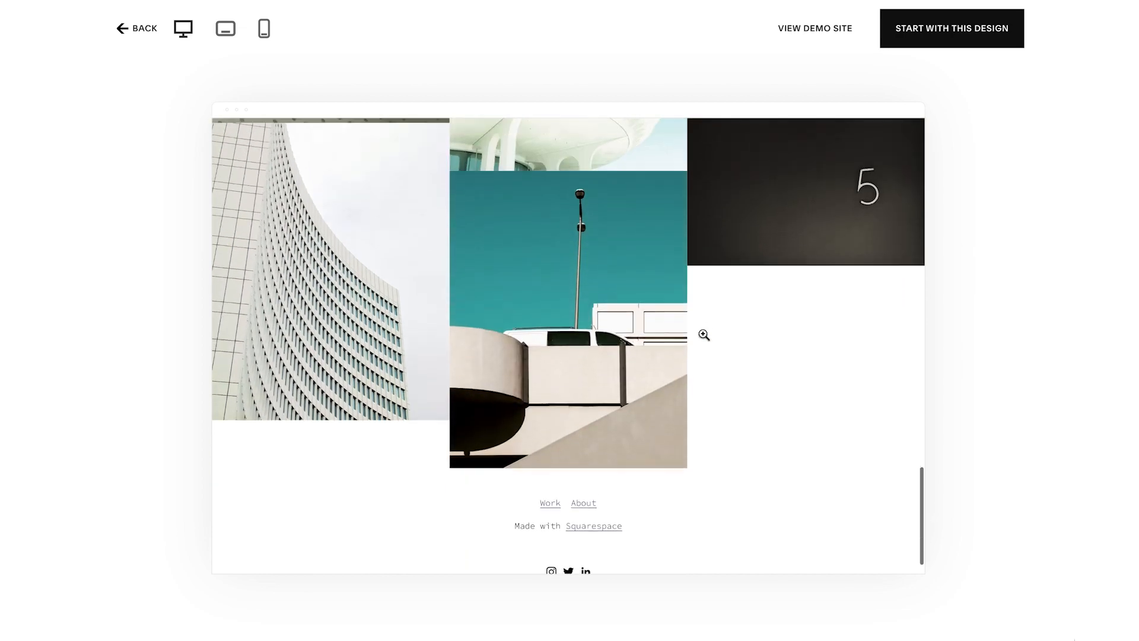
scroll(703, 335, "up", 20)
left_click(583, 144)
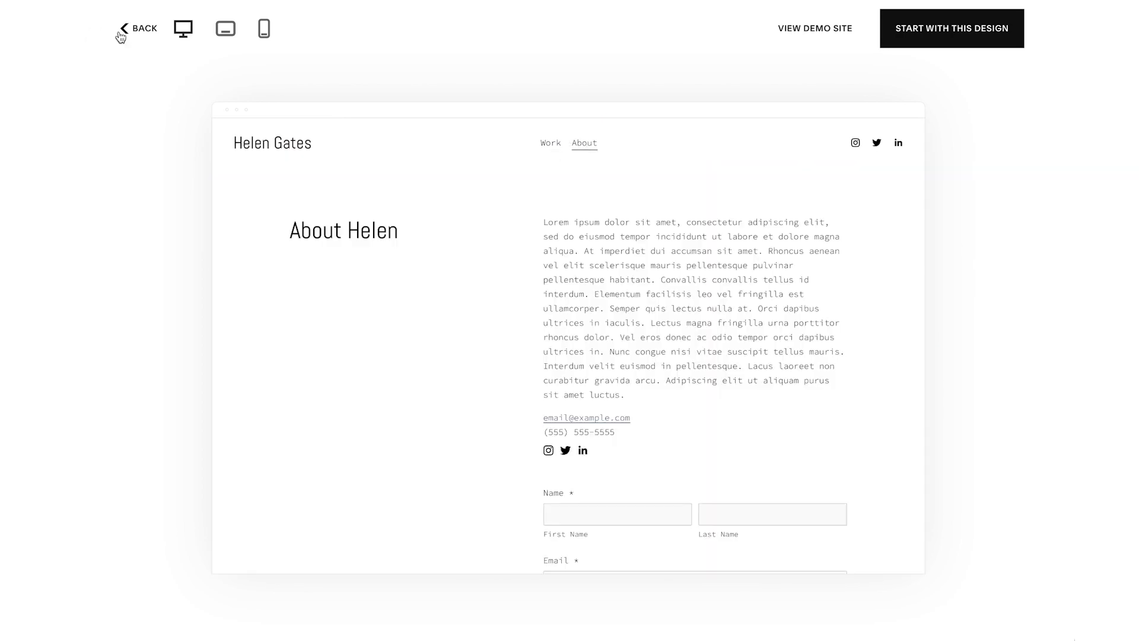
Step: Return to the portfolio templates, look over more designs, and start a new site with Pazari
left_click(121, 31)
scroll(311, 264, "down", 10)
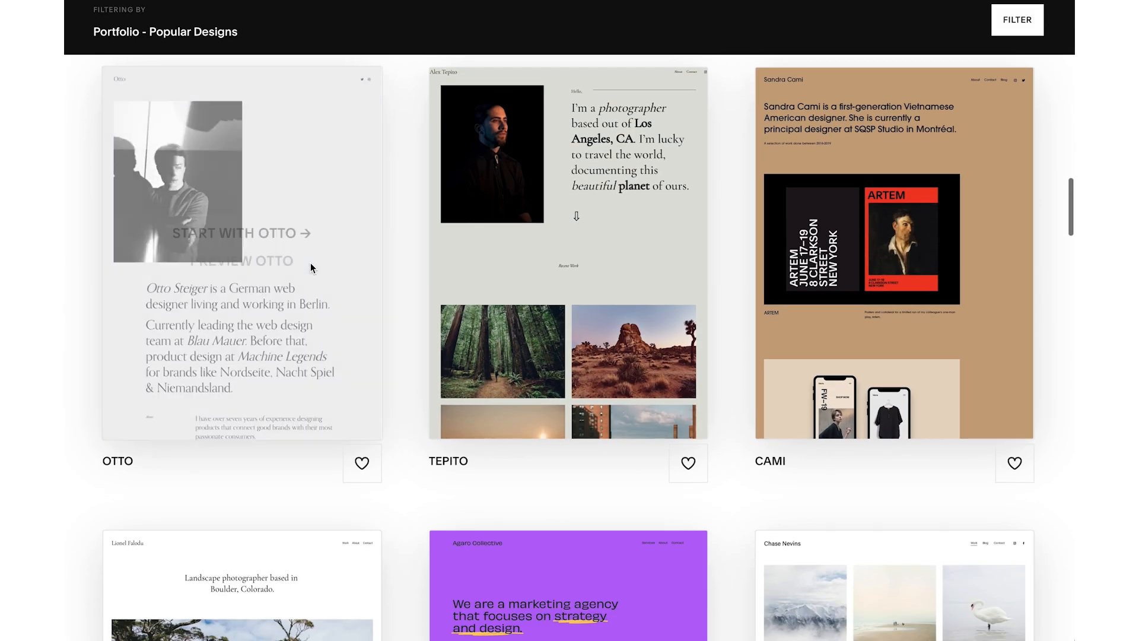
scroll(311, 264, "down", 5)
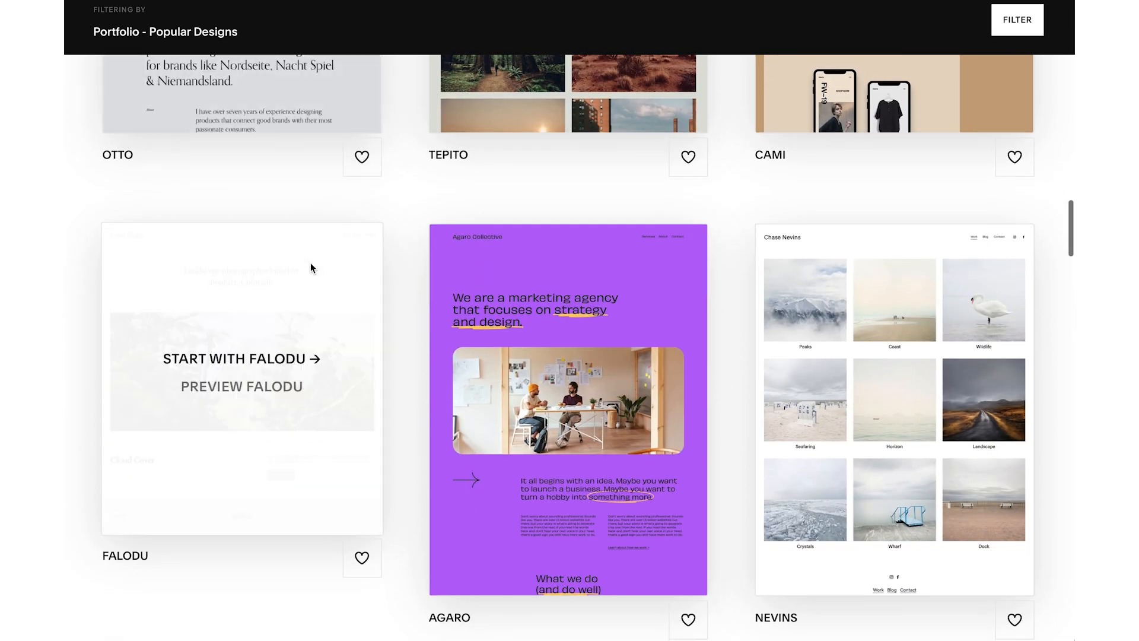
scroll(311, 262, "up", 20)
scroll(311, 262, "down", 1)
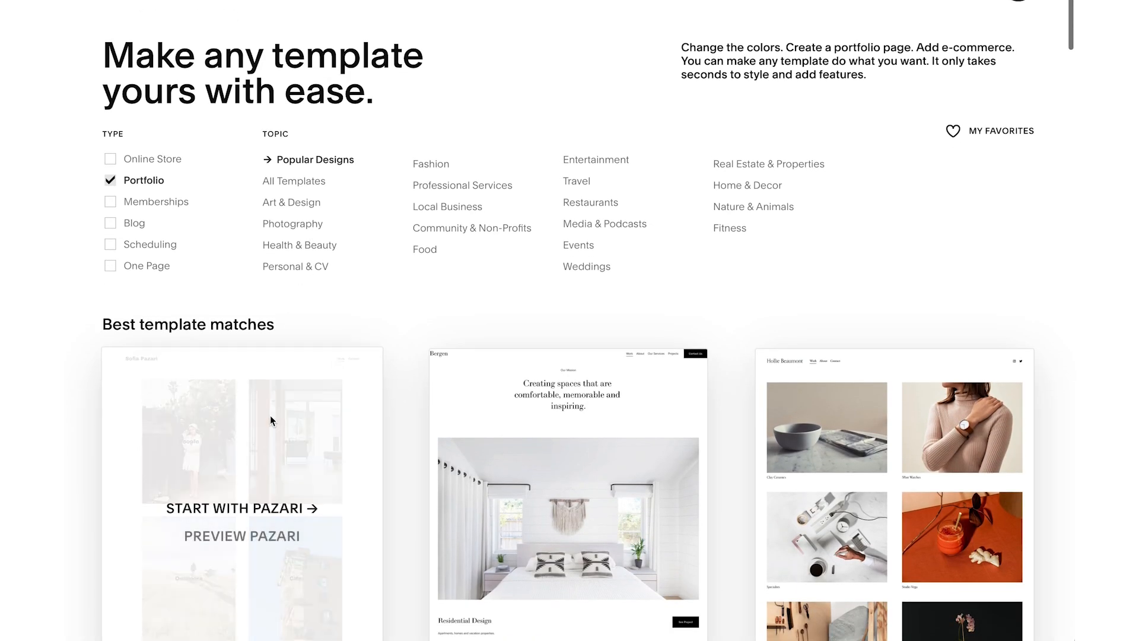
left_click(238, 511)
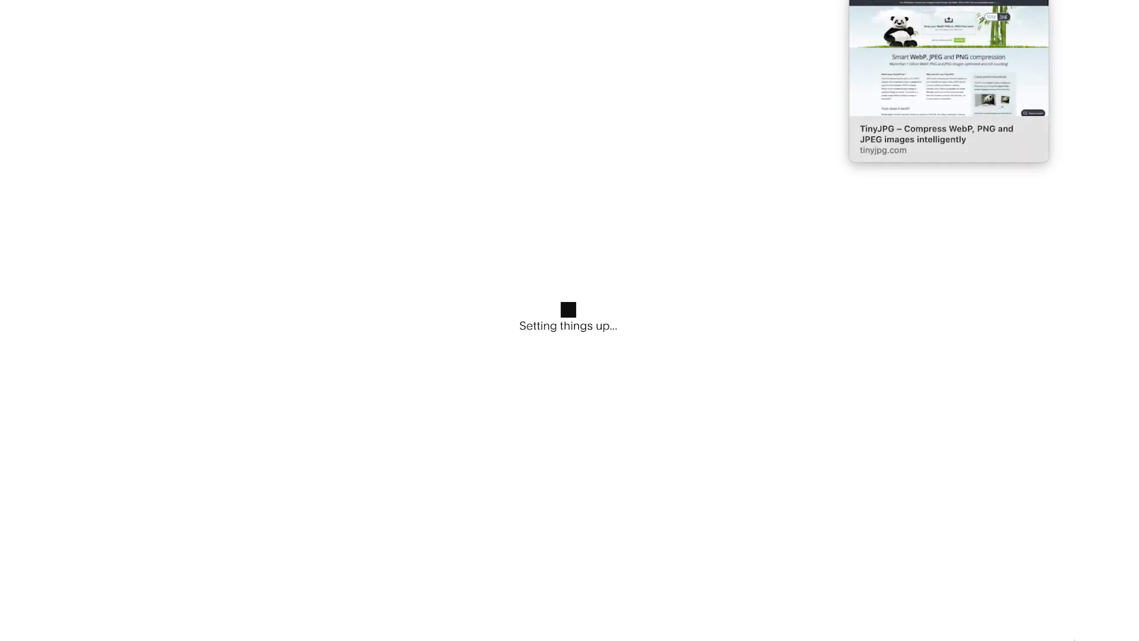
Step: Switch to TinyJPG and try to upload the whole "photo example" folder for compression
left_click(908, 1)
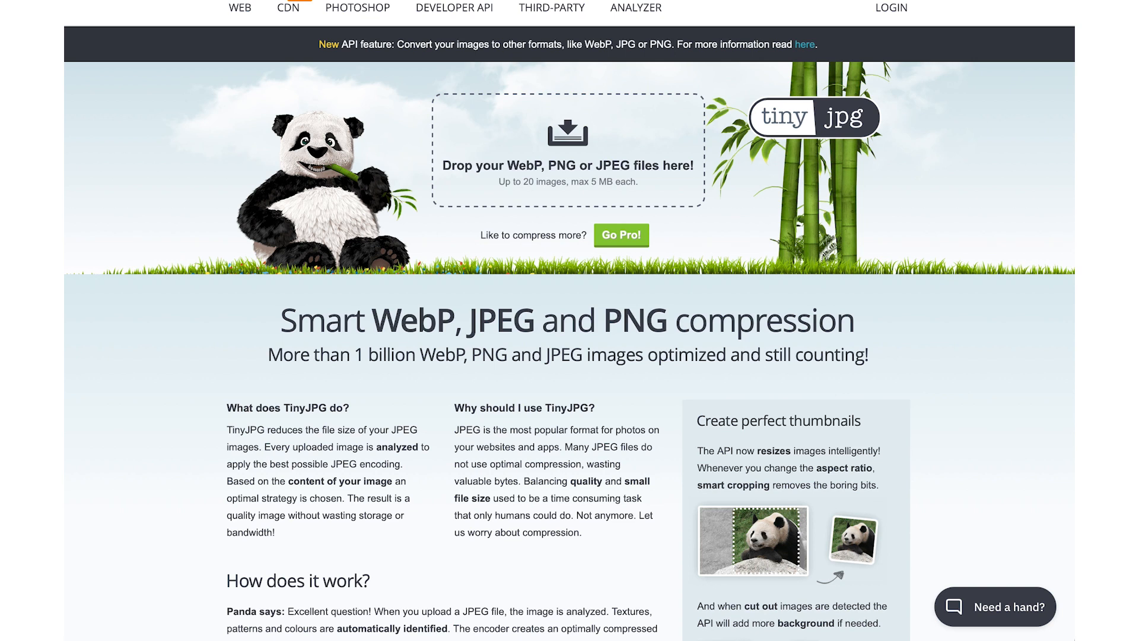
left_click_drag(1070, 199, 529, 173)
key("super+Tab")
Step: Upload the five photos from 221109SDK-125.jpg through 221109SDK-563-Edit.jpg to TinyJPG for compression and close the file window
left_click(897, 197)
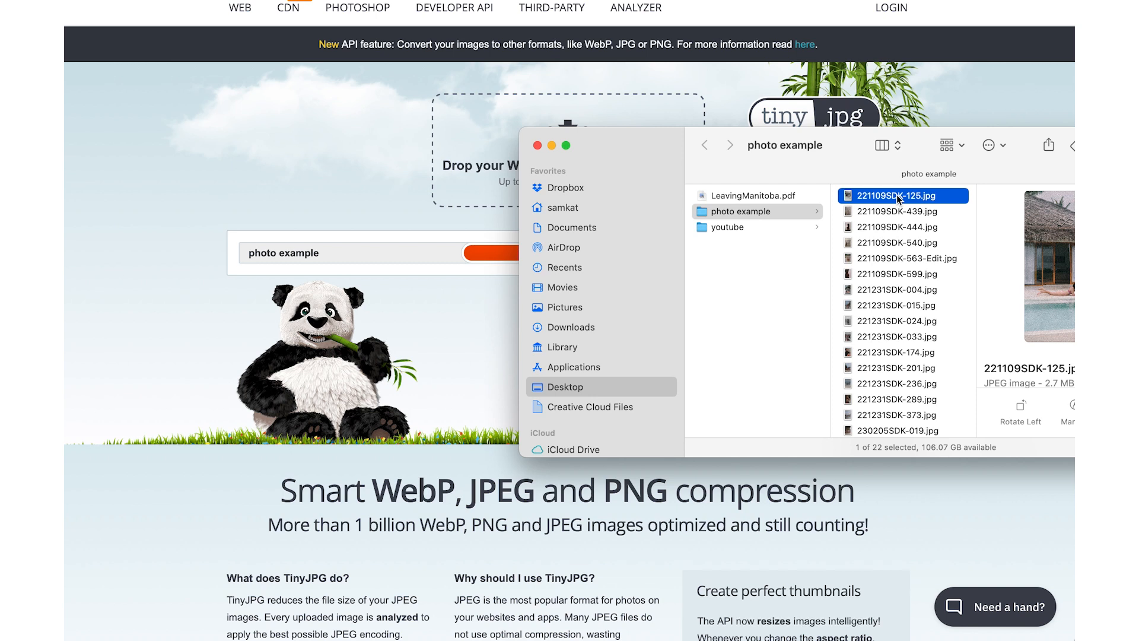
left_click(890, 260, "shift")
left_click_drag(890, 228, 484, 125)
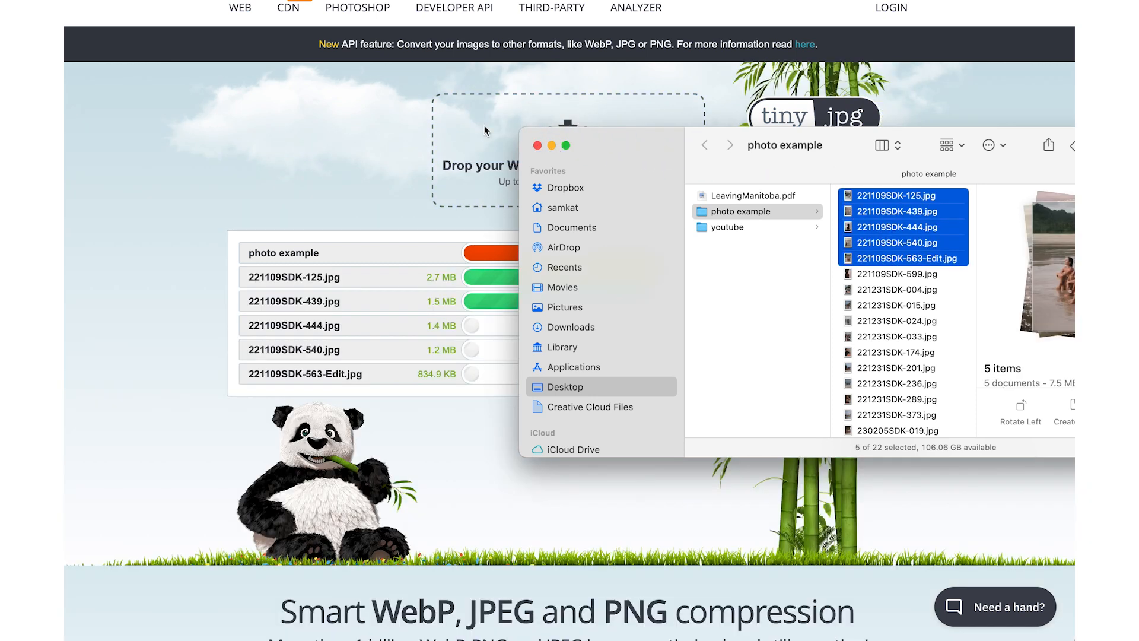
left_click(537, 147)
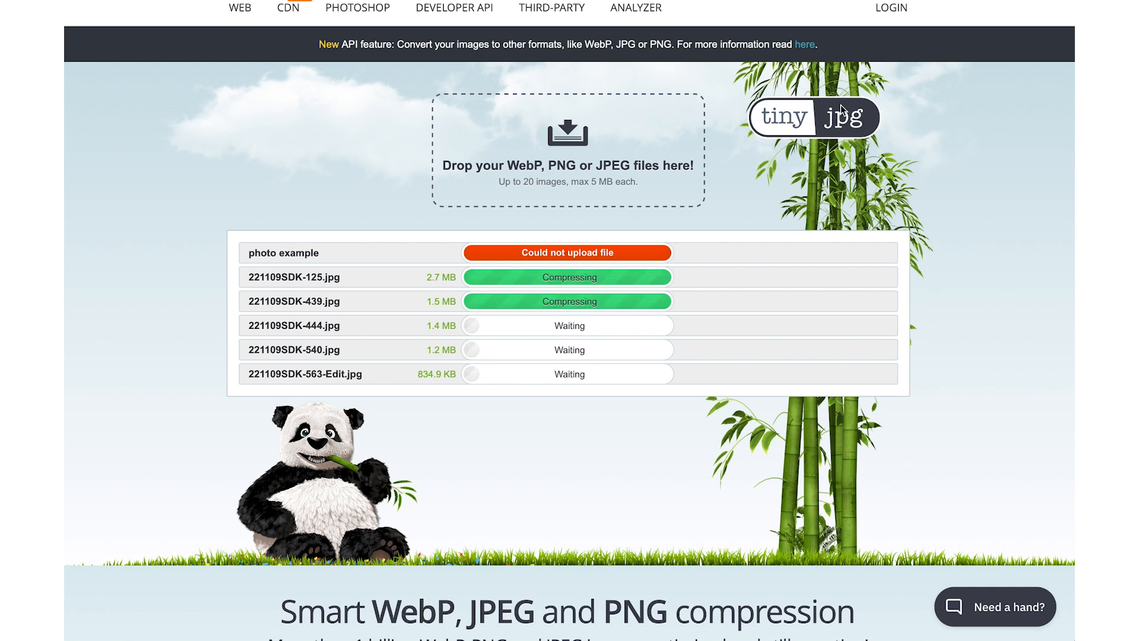
Step: Download the compressed version of 221109SDK-125.jpg once the compression is done
scroll(841, 110, "down", 2)
scroll(841, 110, "up", 2)
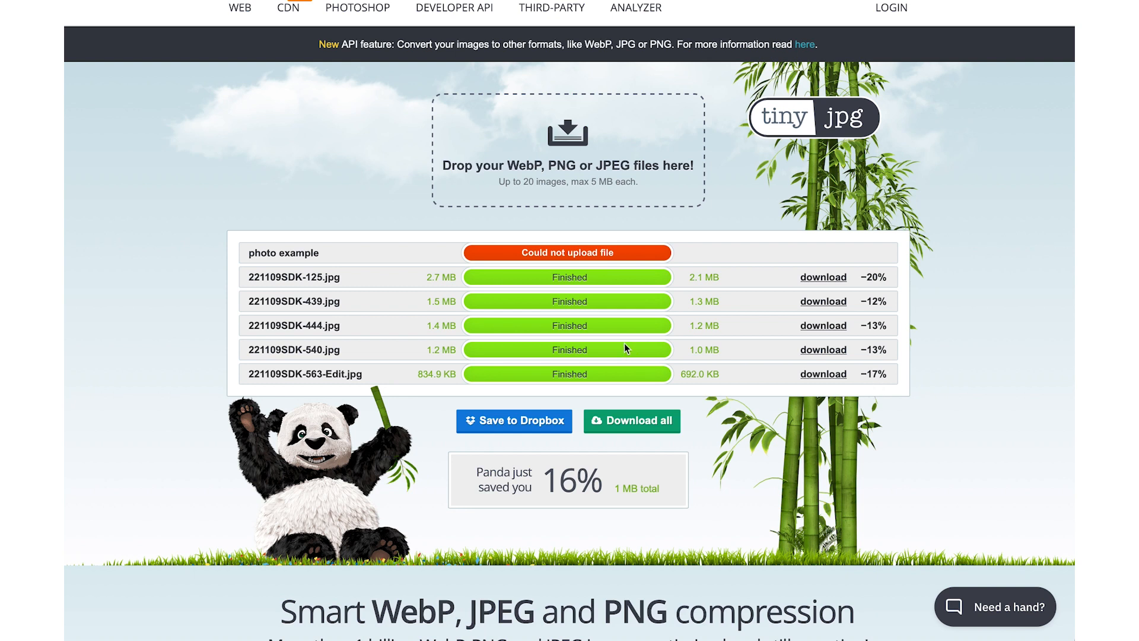
left_click(822, 279)
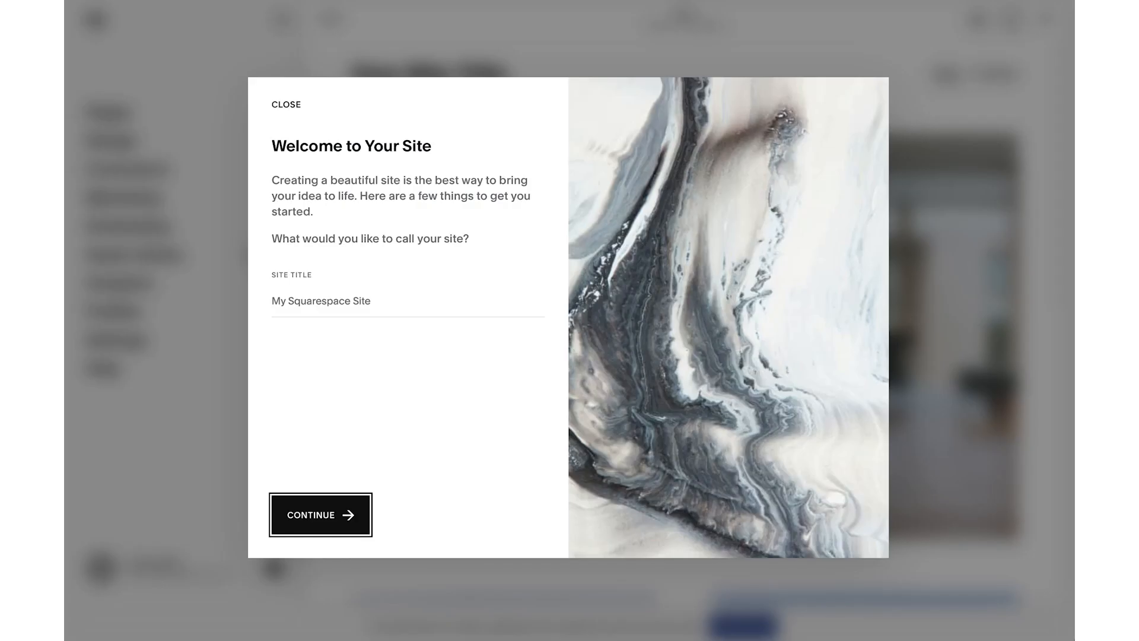
Step: Give the new Squarespace site the title "test" and go through the welcome introduction to its end
left_click(357, 301)
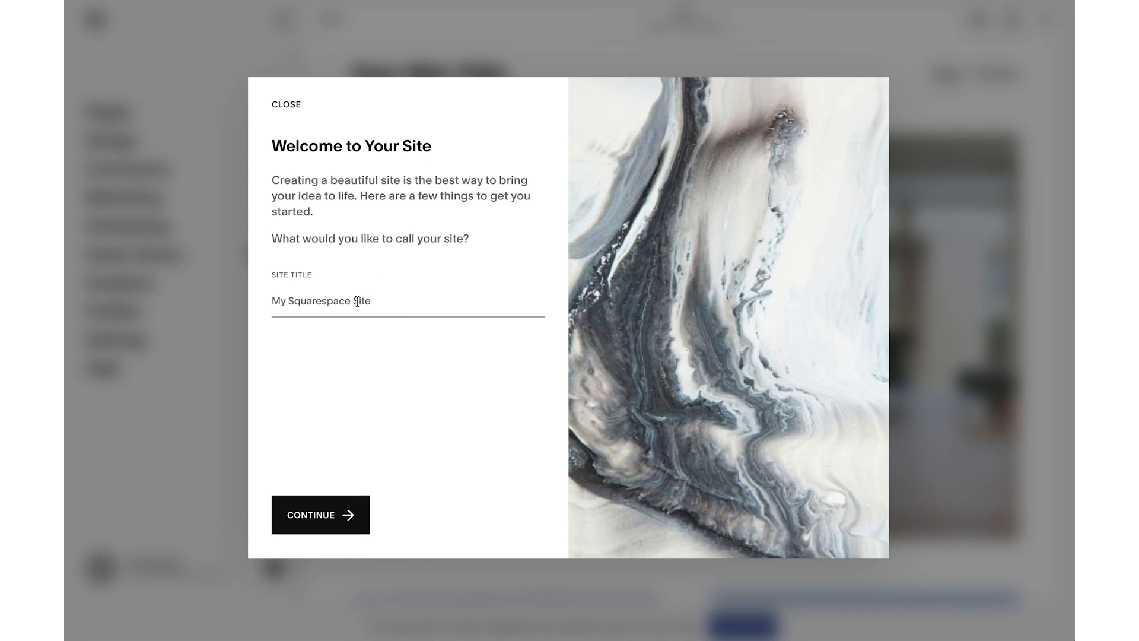
type("test")
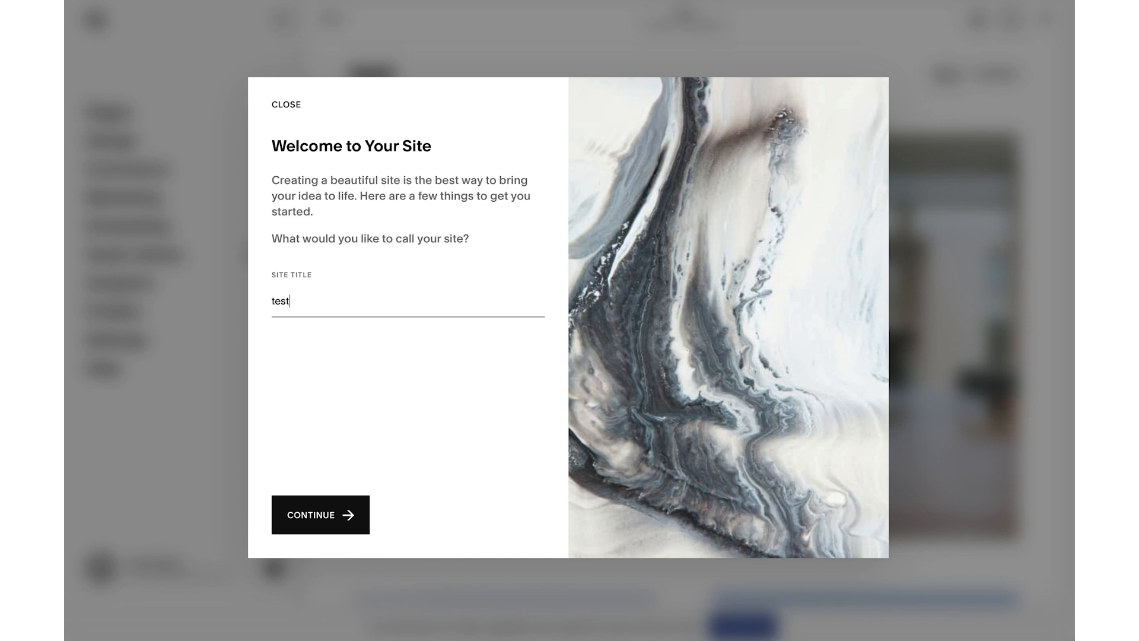
left_click(305, 516)
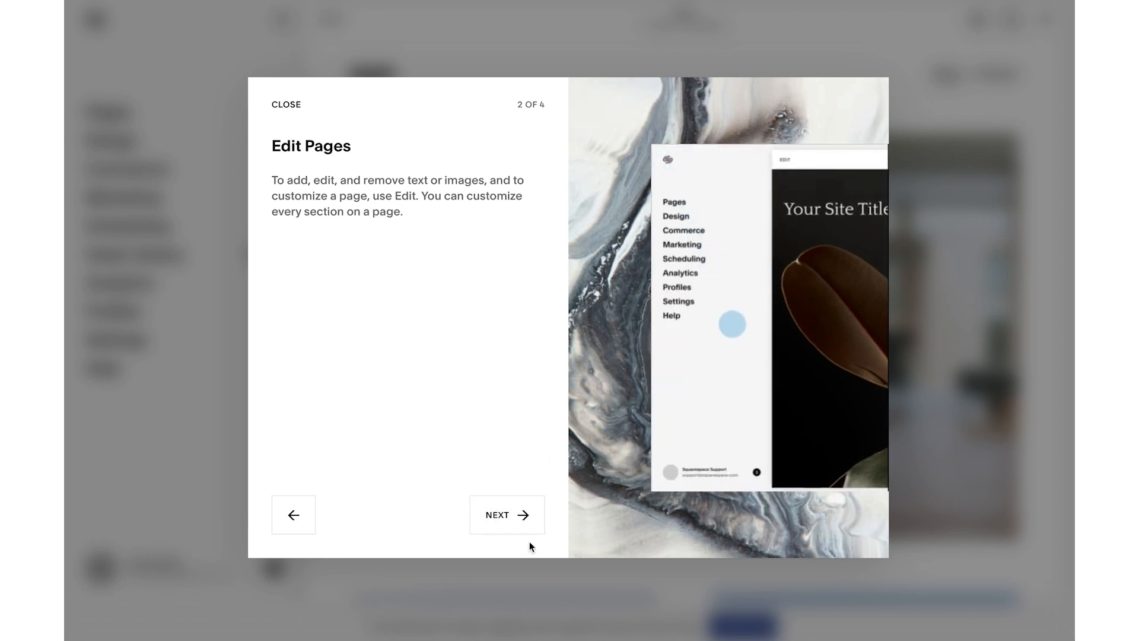
left_click(519, 528)
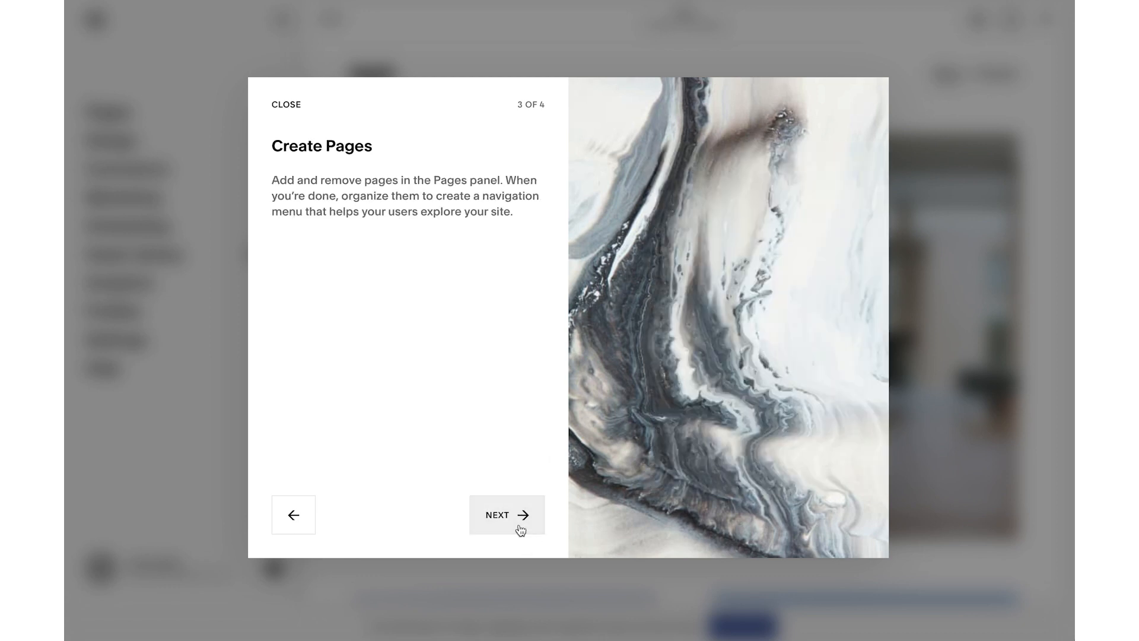
left_click(520, 530)
left_click(519, 528)
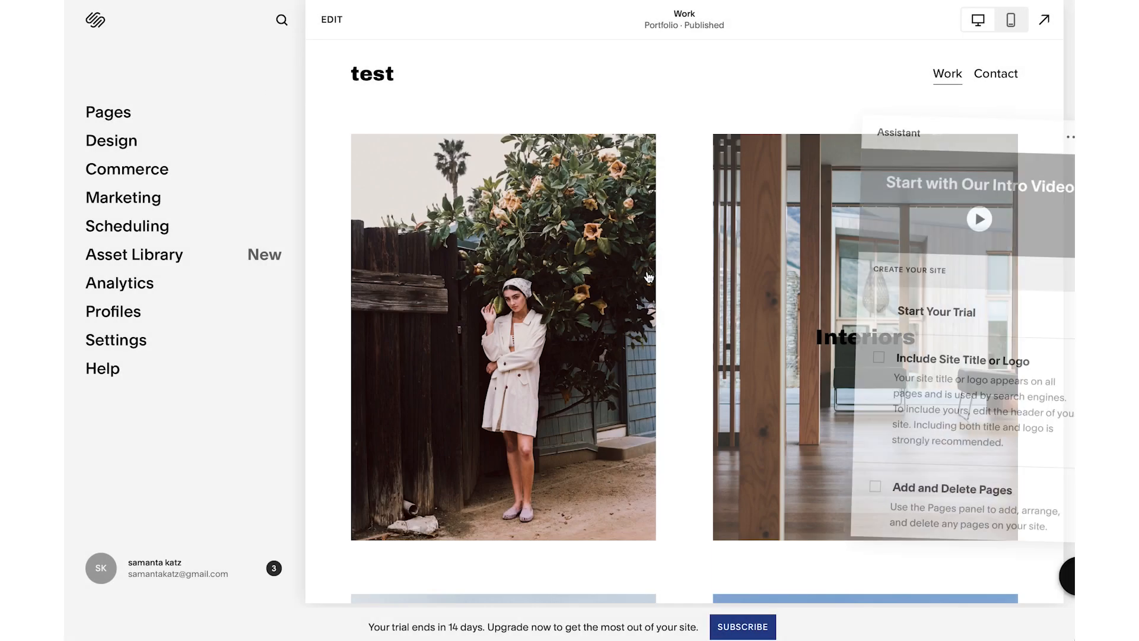
Step: Look over the Assistant's options and setup checklist, and close the Assistant
left_click(1031, 135)
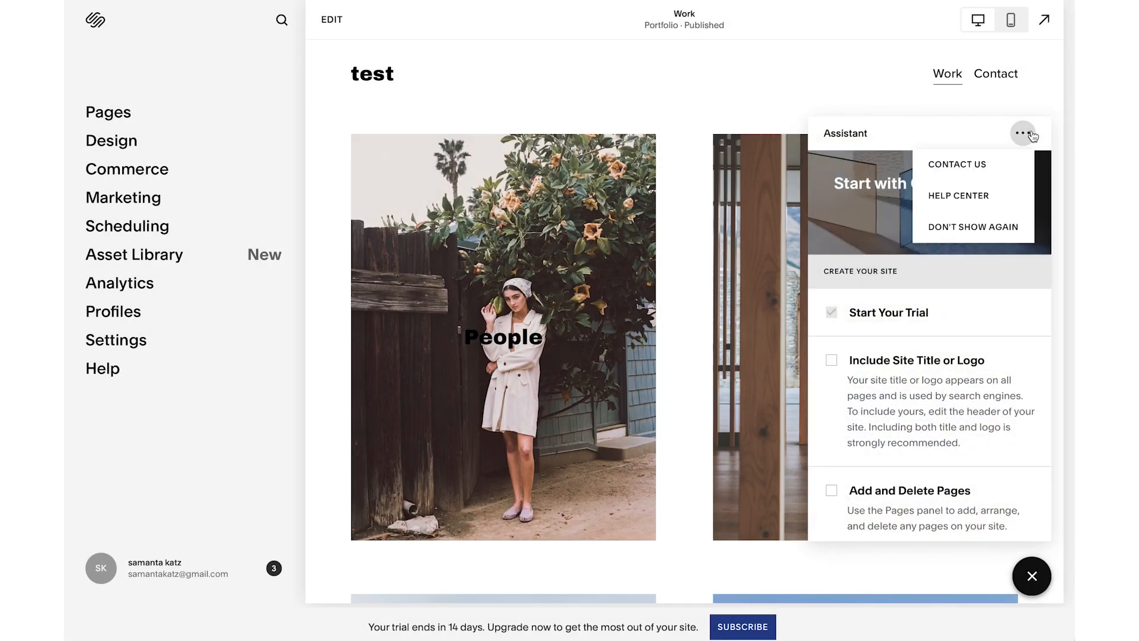
left_click(1023, 136)
scroll(826, 229, "down", 10)
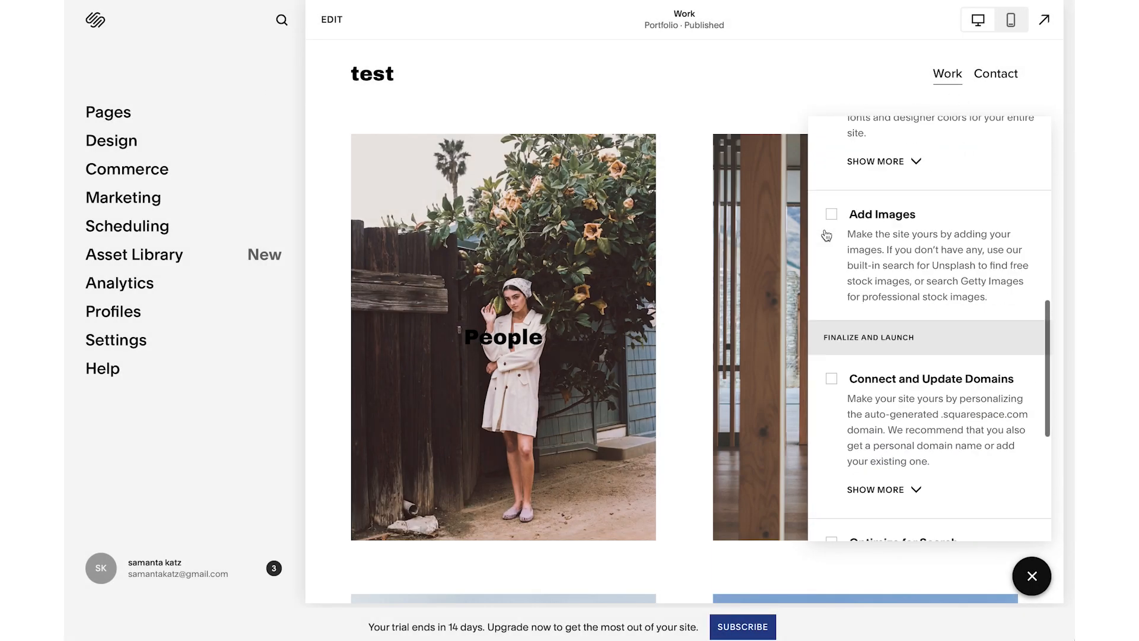
scroll(826, 235, "up", 10)
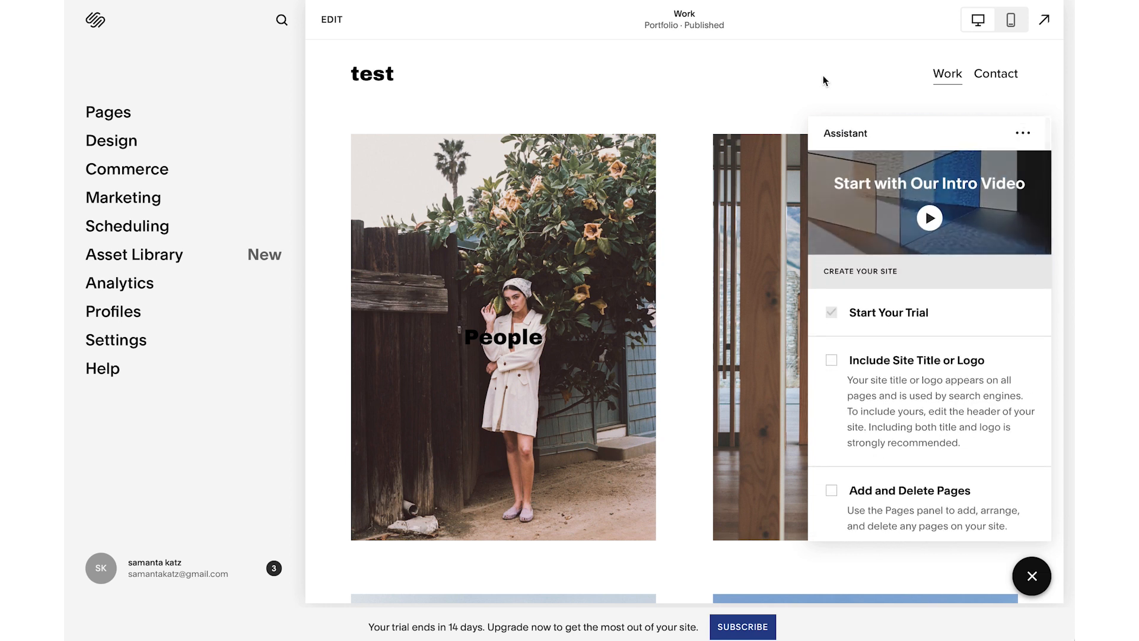
left_click(1031, 576)
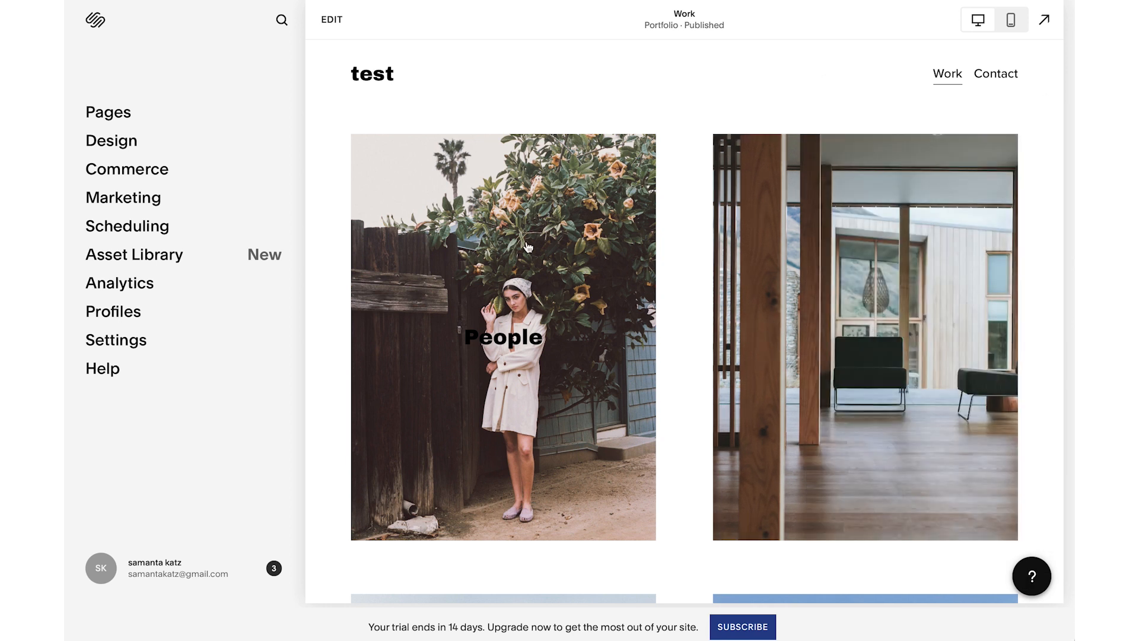
Step: Open the site's page list and look through the Work portfolio page and its People project
left_click(100, 115)
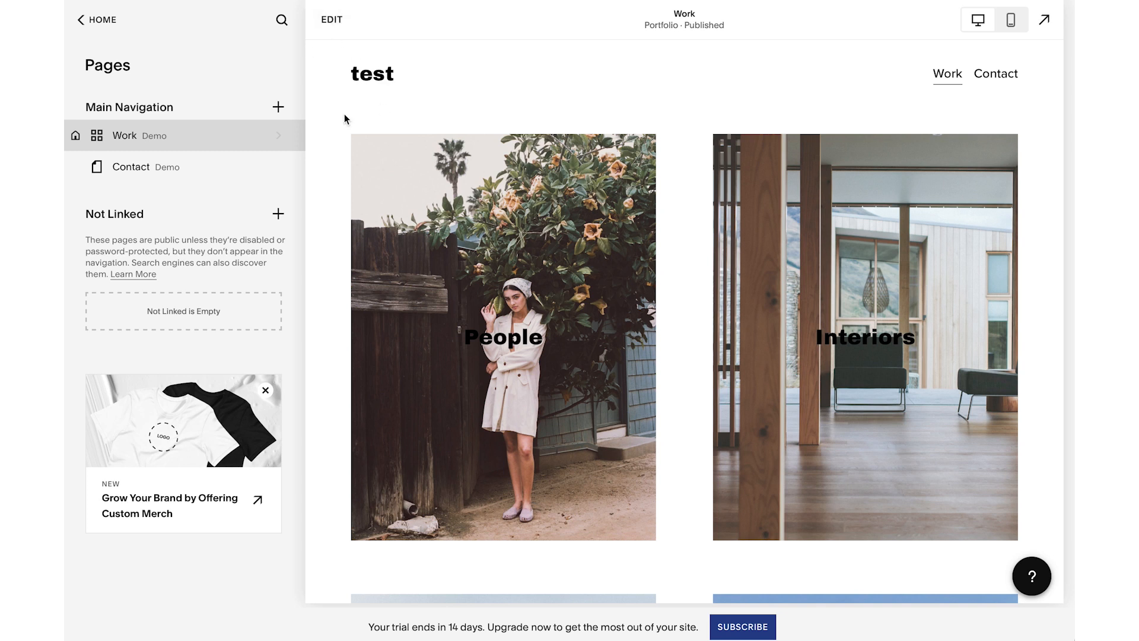
scroll(865, 397, "down", 10)
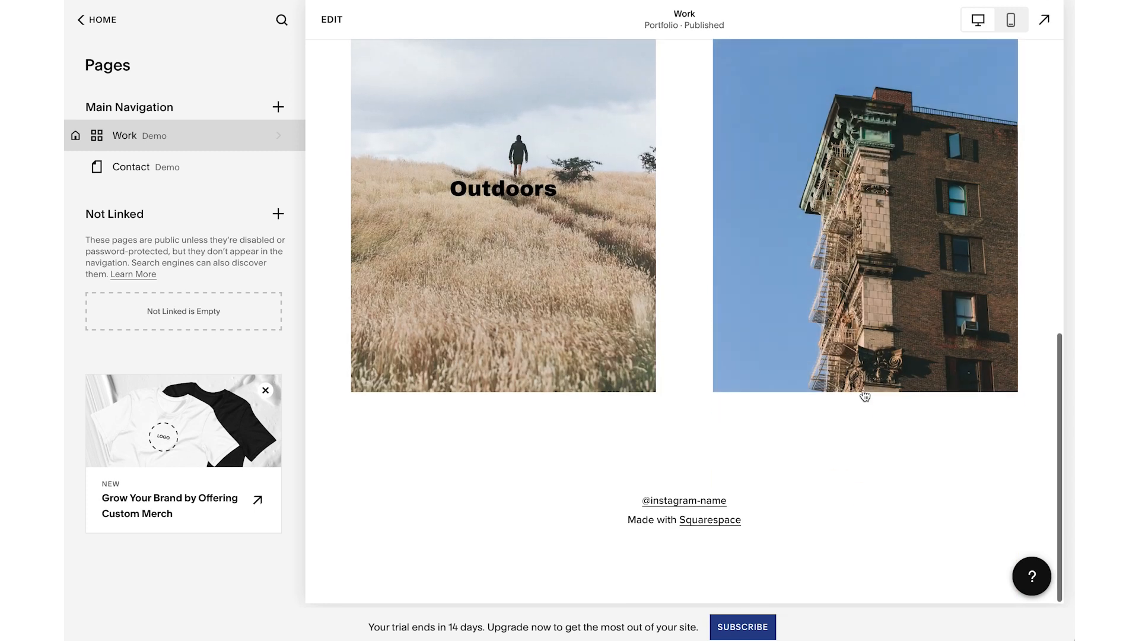
scroll(864, 395, "up", 10)
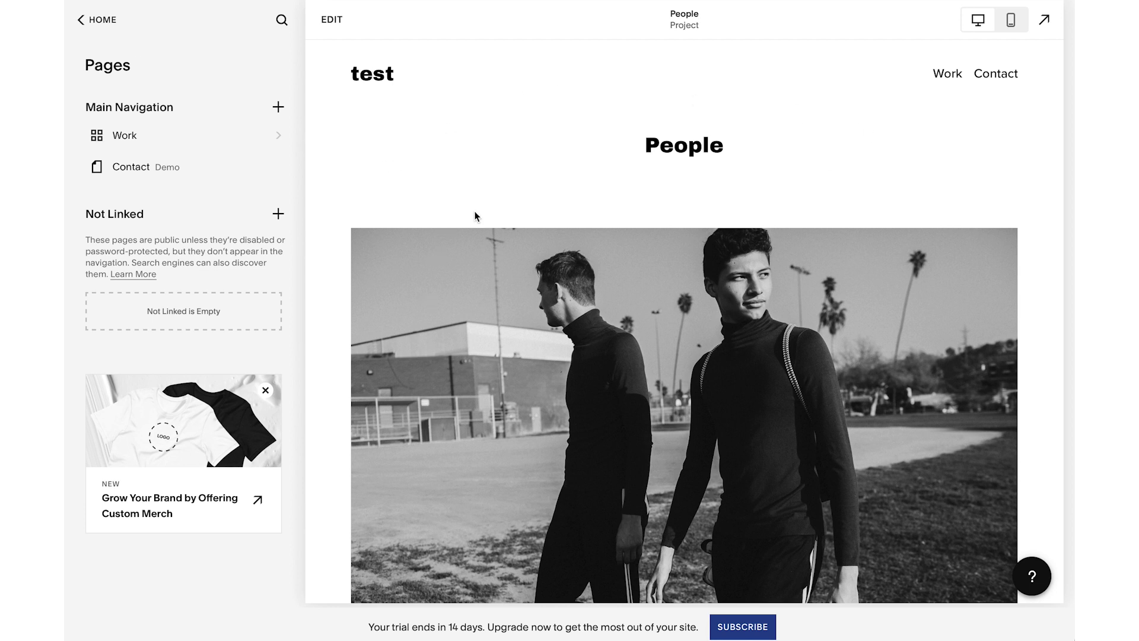
scroll(475, 215, "down", 8)
scroll(475, 216, "up", 8)
Step: List the Work page's projects, edit the People project, and change its heading to "Editorial"
left_click(279, 137)
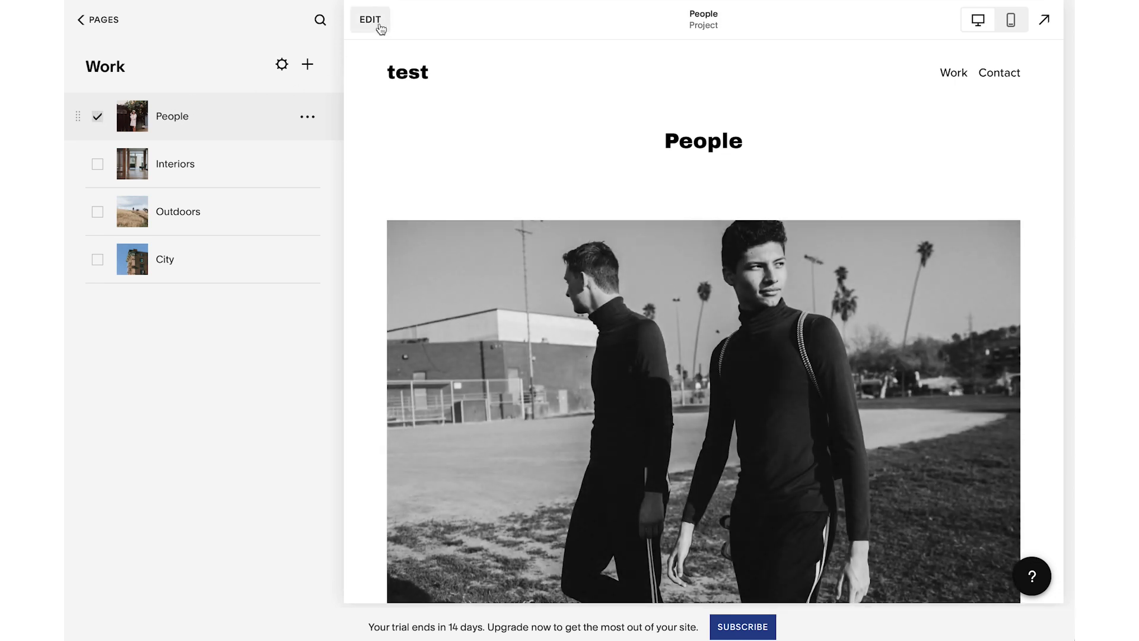
left_click(381, 29)
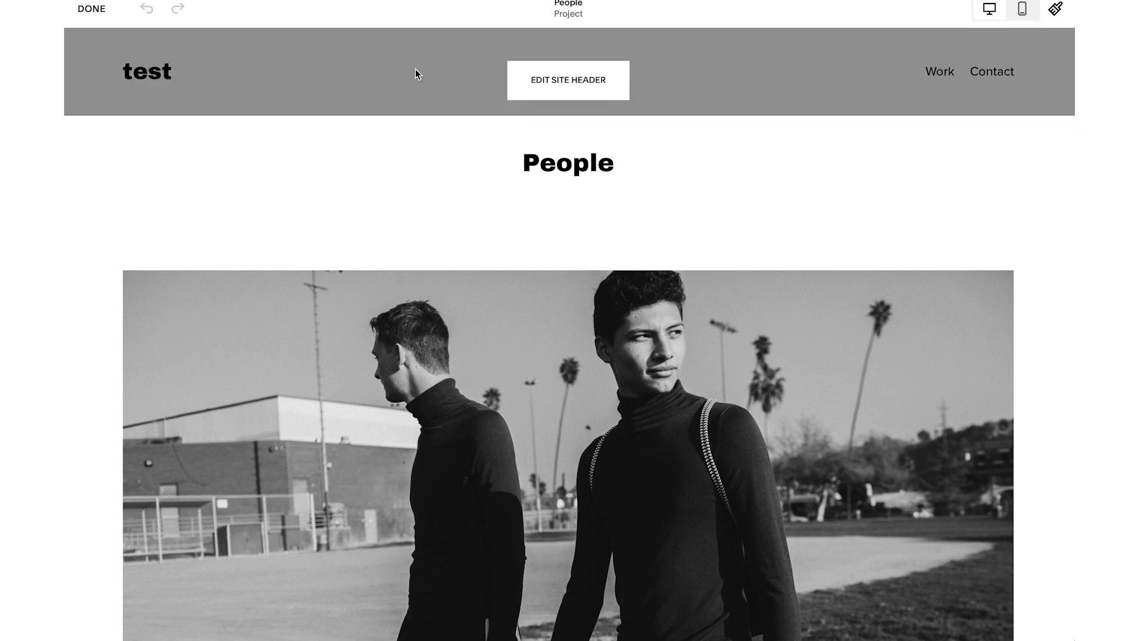
left_click(590, 165)
double_click(567, 164)
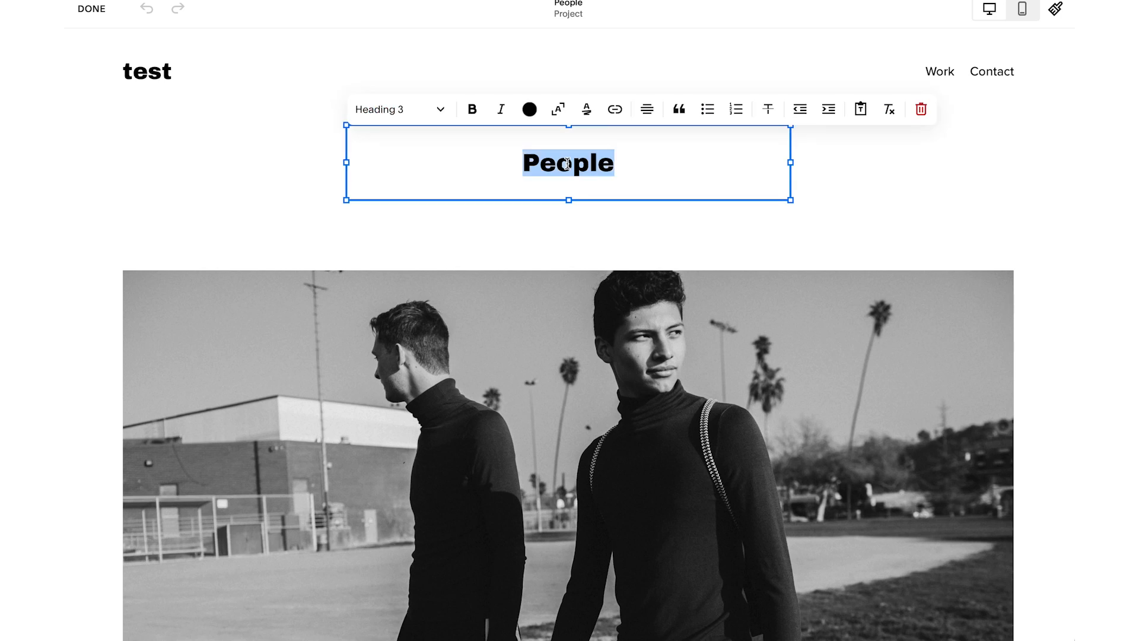
type("Editorial")
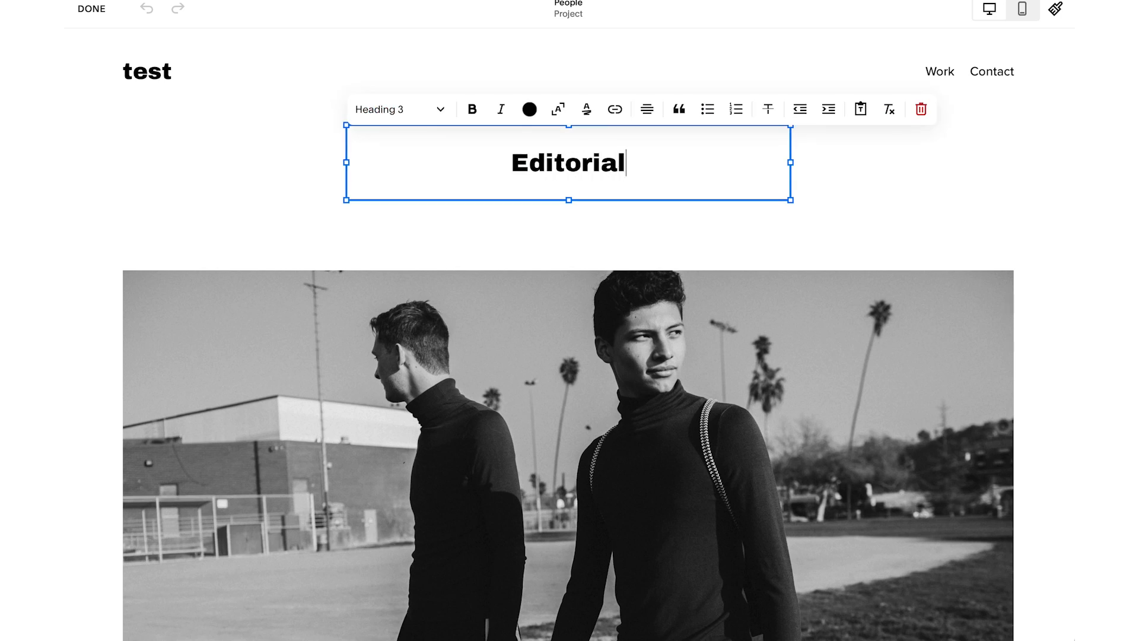
Step: Delete all three placeholder images from the gallery section below the "Editorial" heading
left_click(605, 308)
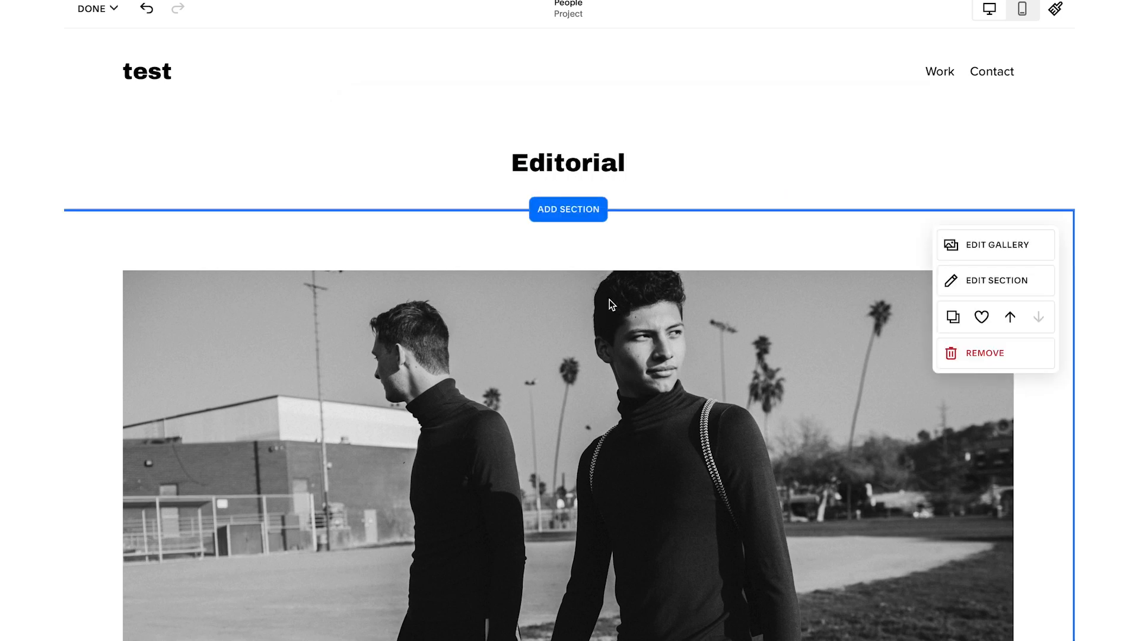
left_click(1002, 248)
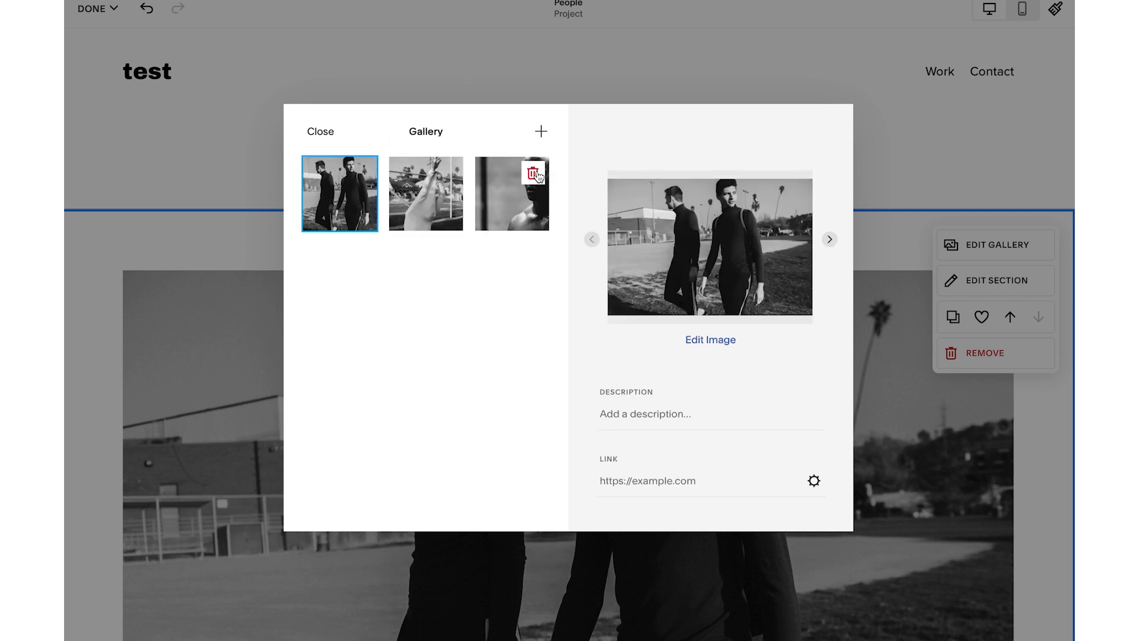
left_click(536, 174)
left_click(613, 364)
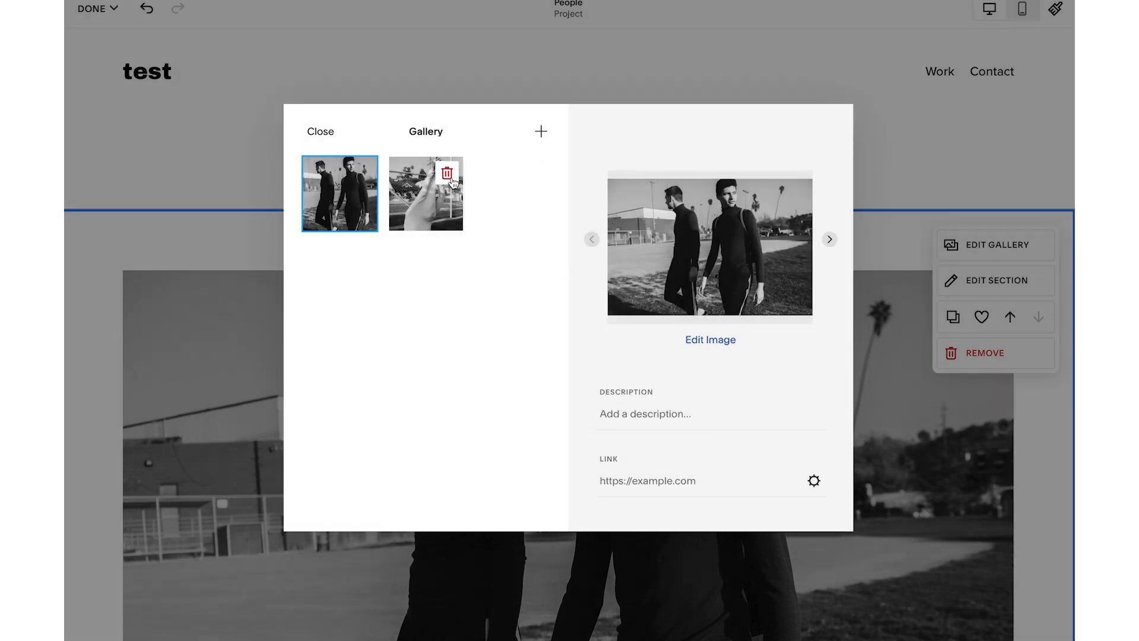
left_click(449, 173)
left_click(645, 354)
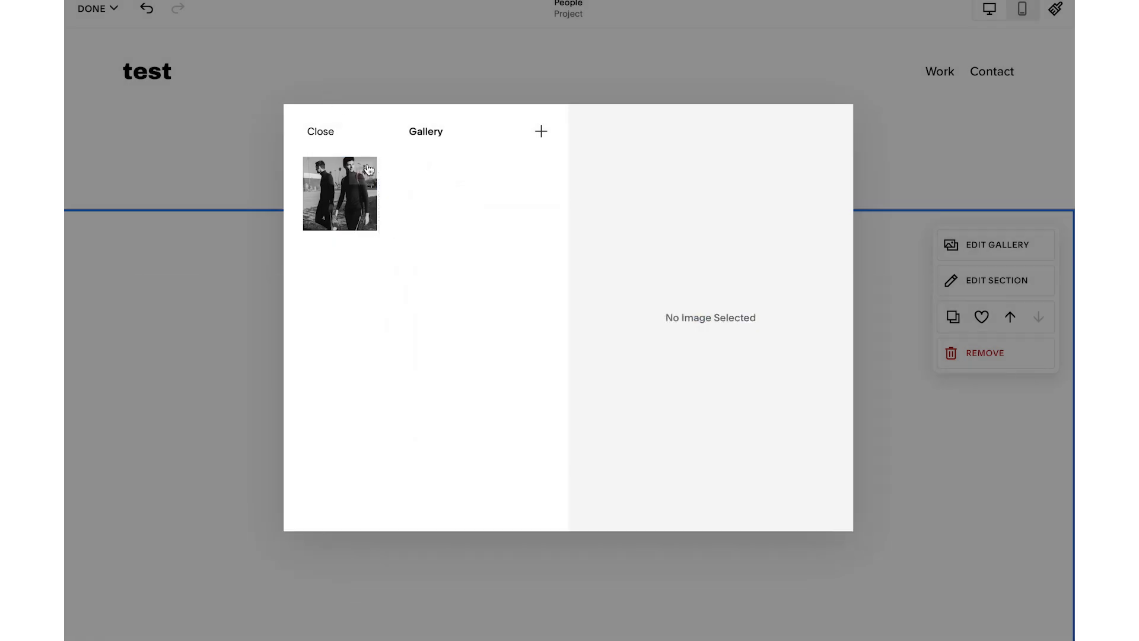
left_click(361, 174)
left_click(646, 372)
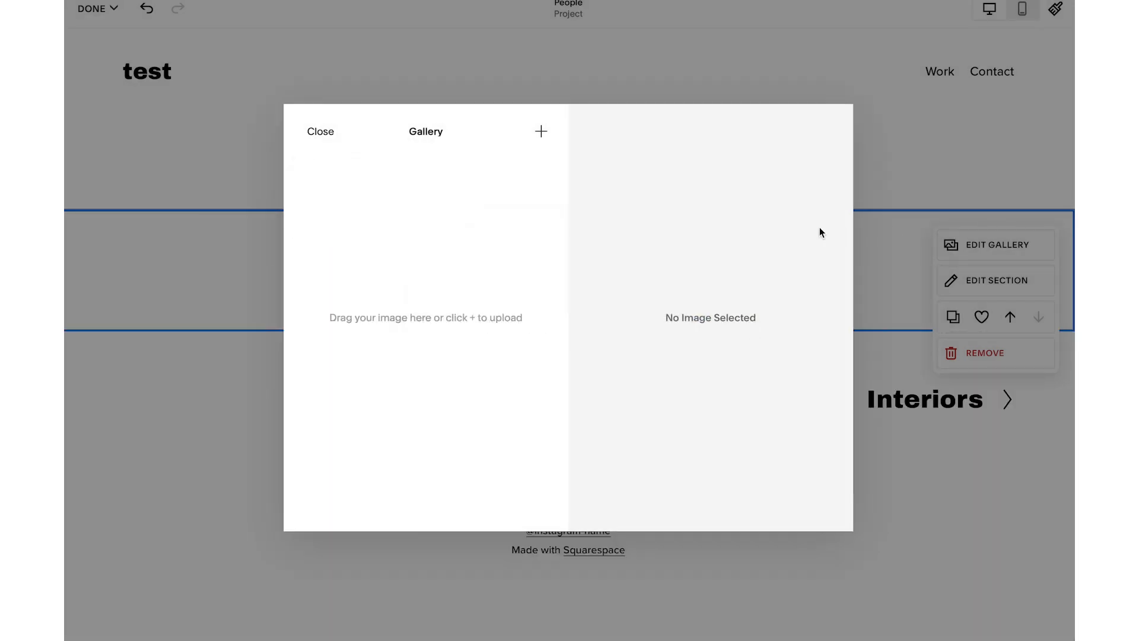
Step: Add the six photos 221109SDK-125.jpg through 221109SDK-599.jpg from the "photo example" folder to the gallery and close the gallery editor
key("super+Tab")
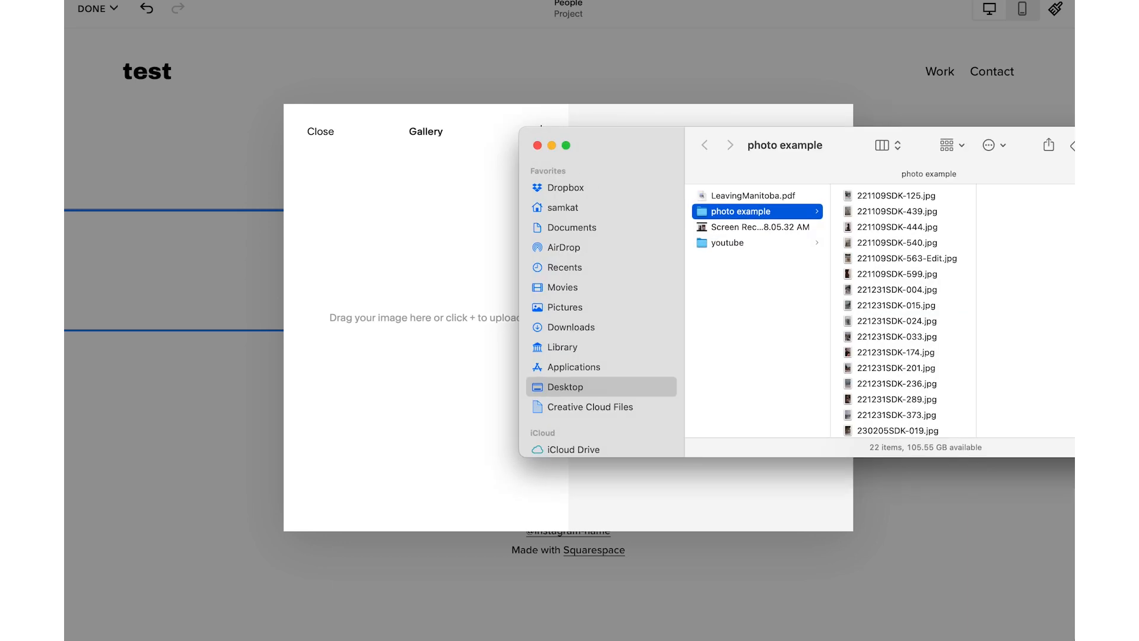
left_click(860, 273)
left_click(876, 195, "shift")
left_click_drag(877, 195, 427, 273)
left_click(537, 147)
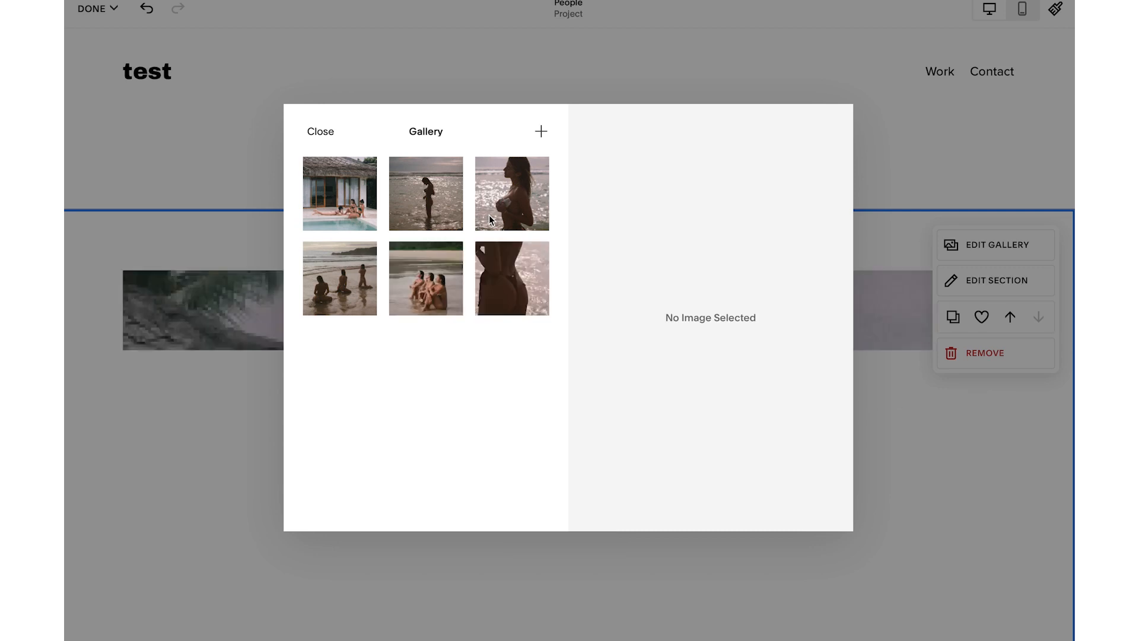
left_click(327, 138)
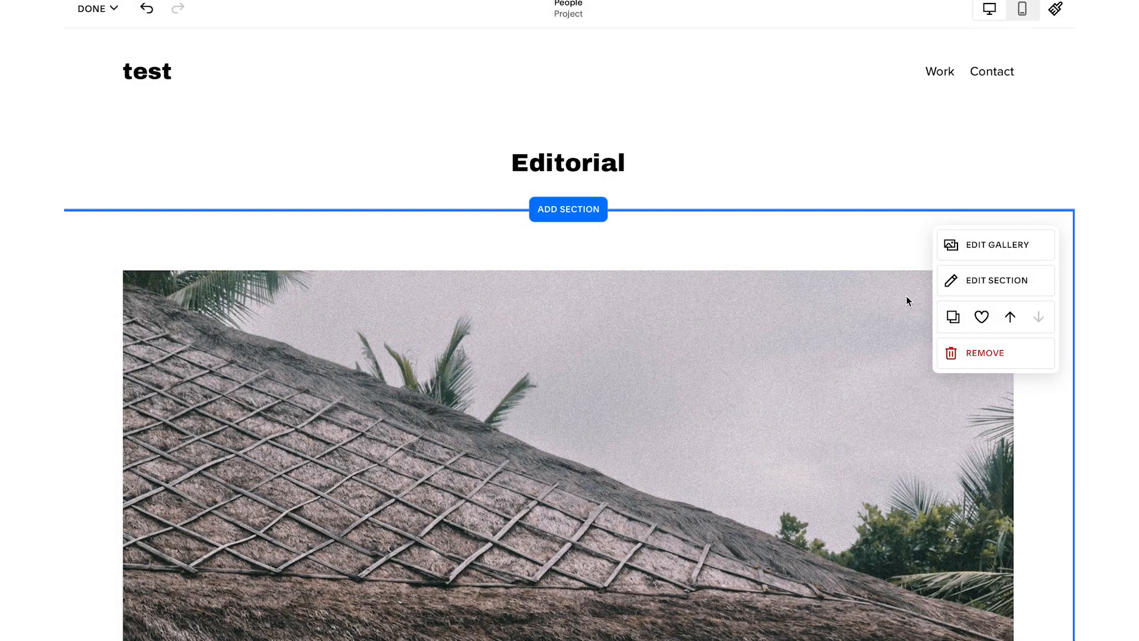
Step: Set the gallery section's layout to 2 columns with a spacing of 0
scroll(906, 295, "down", 15)
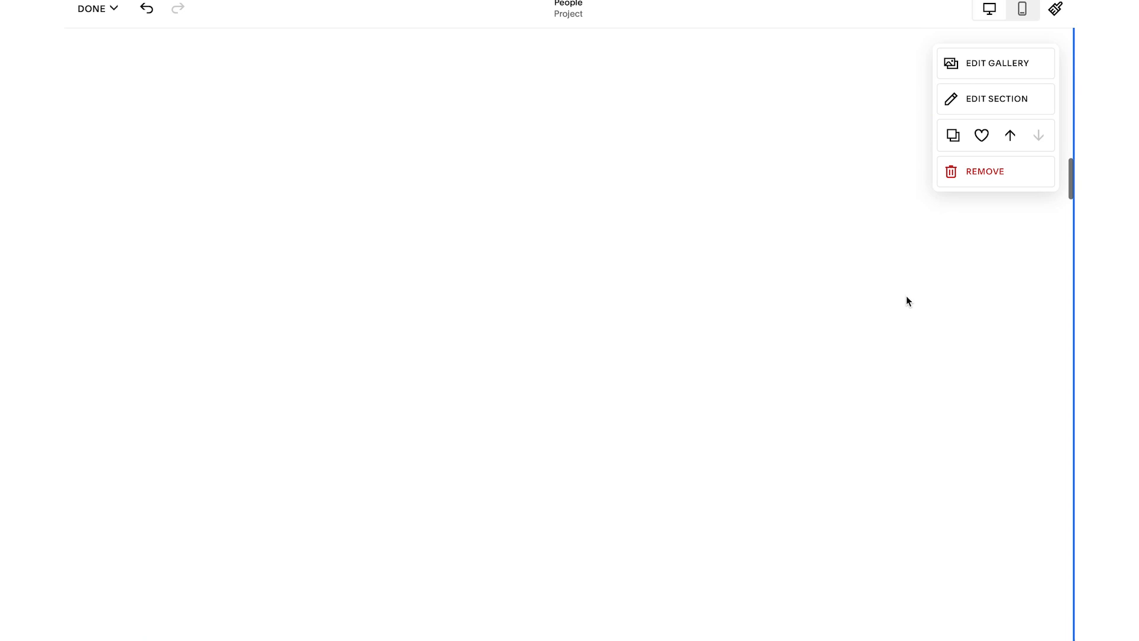
scroll(906, 296, "up", 20)
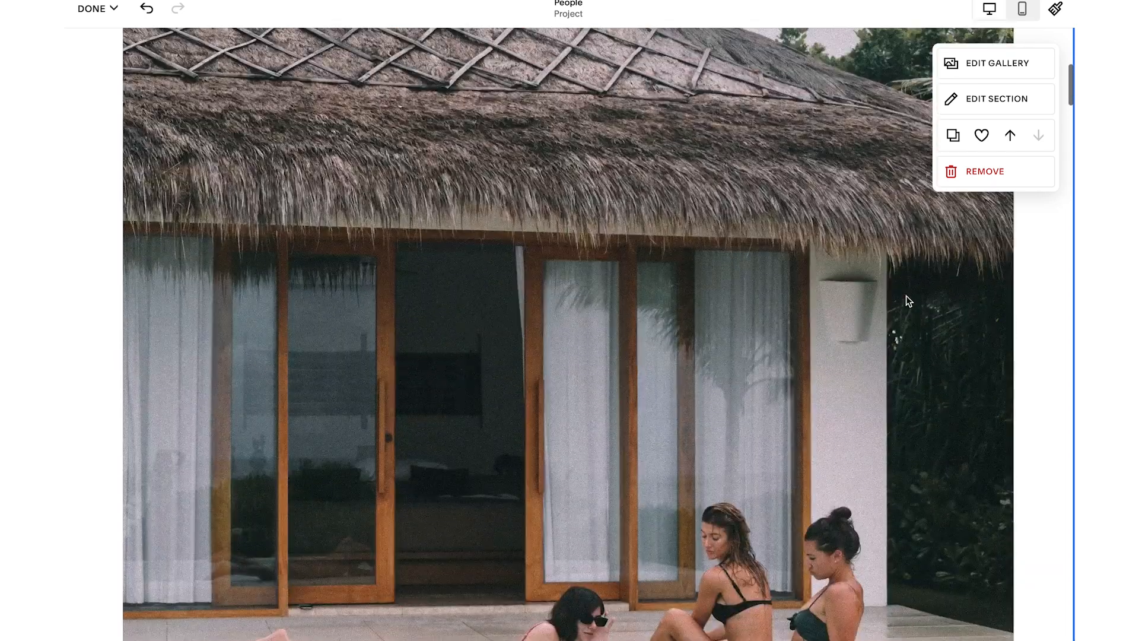
scroll(905, 295, "down", 10)
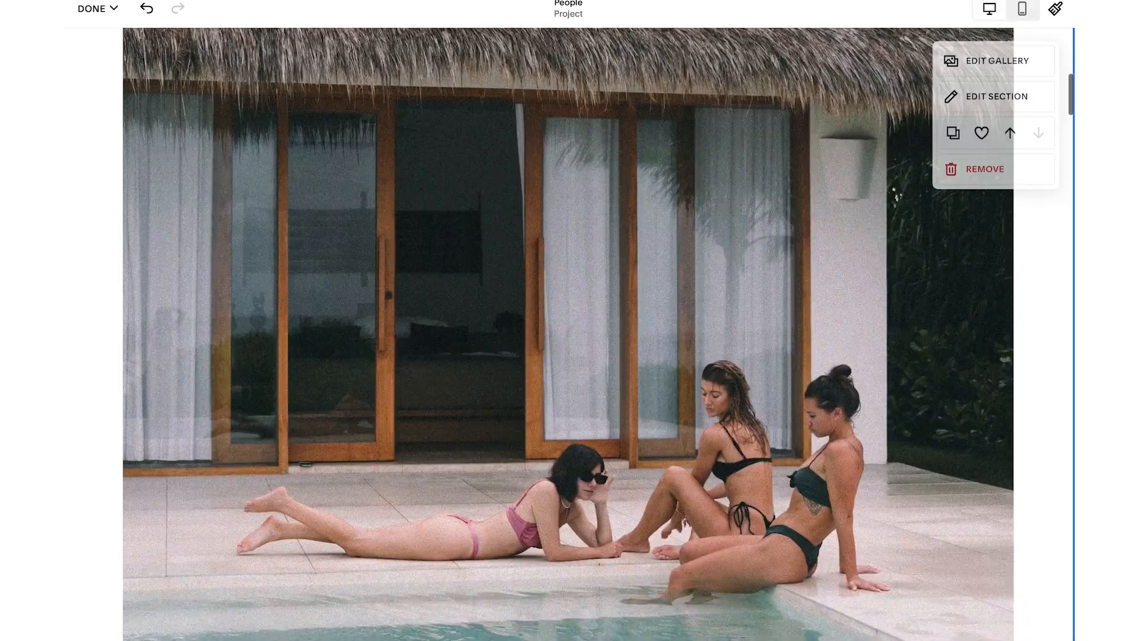
left_click(996, 100)
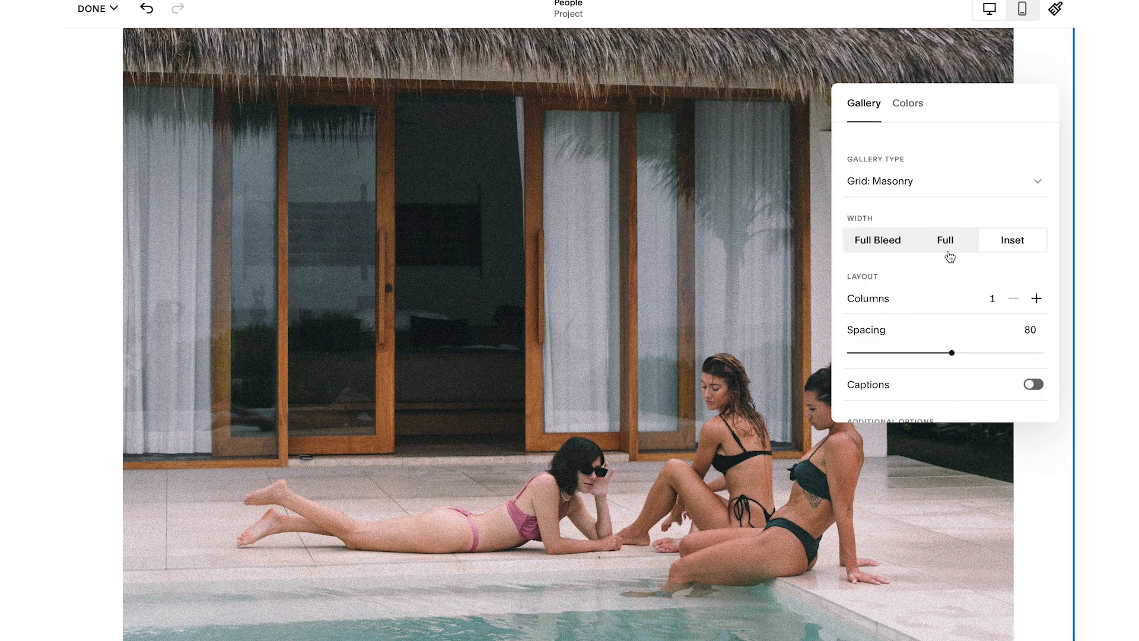
scroll(931, 191, "down", 2)
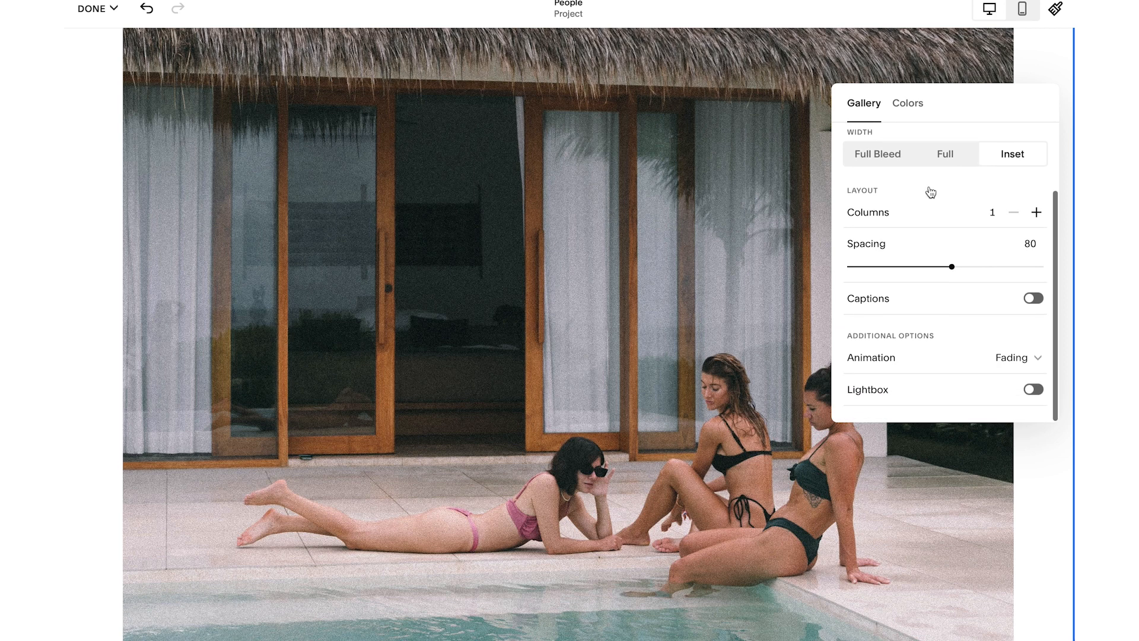
left_click(1036, 214)
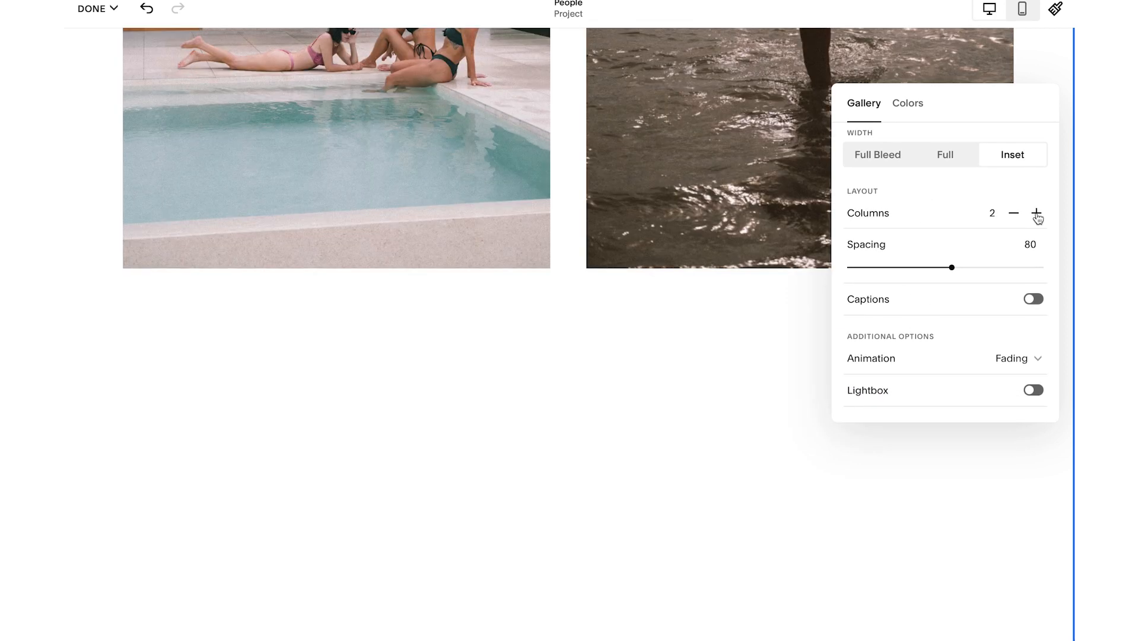
scroll(535, 510, "up", 10)
scroll(536, 515, "down", 15)
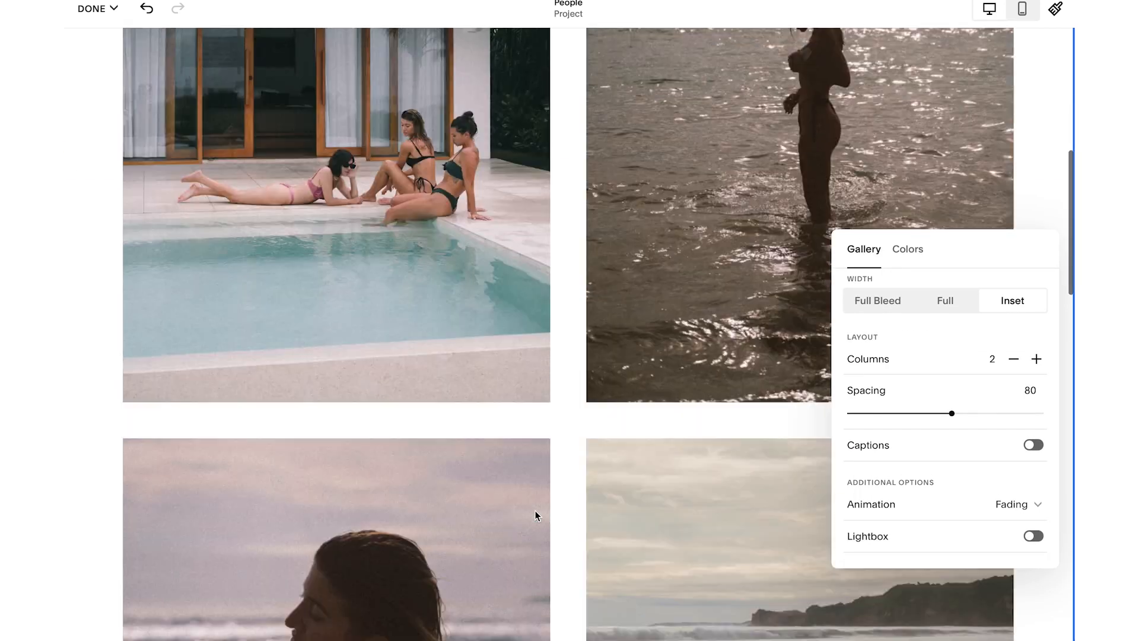
scroll(535, 512, "down", 4)
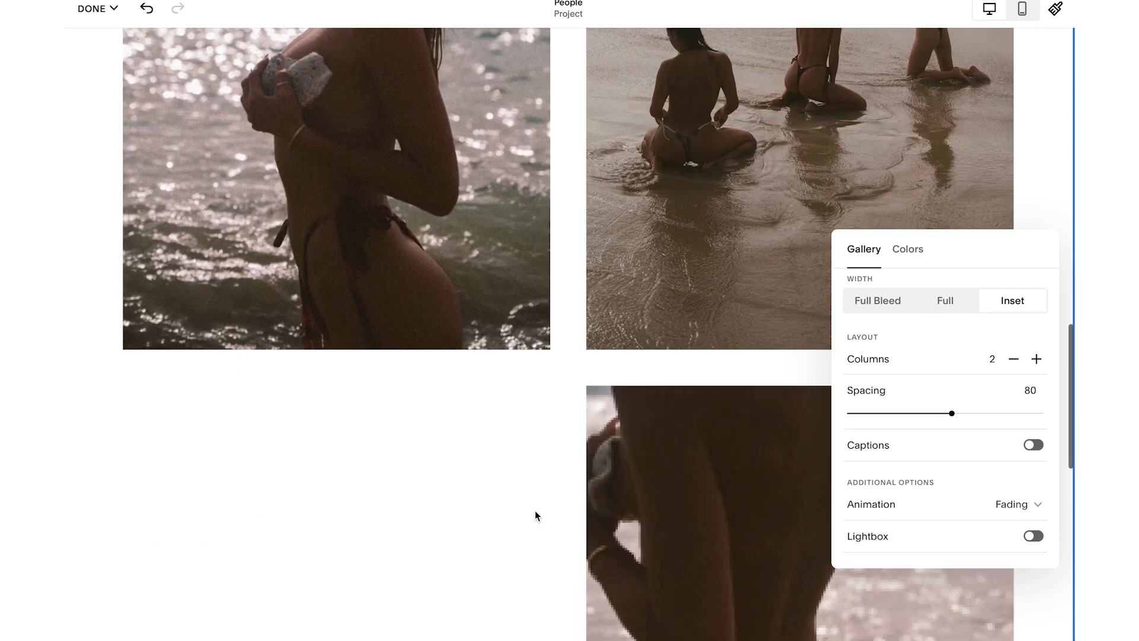
left_click_drag(958, 414, 837, 428)
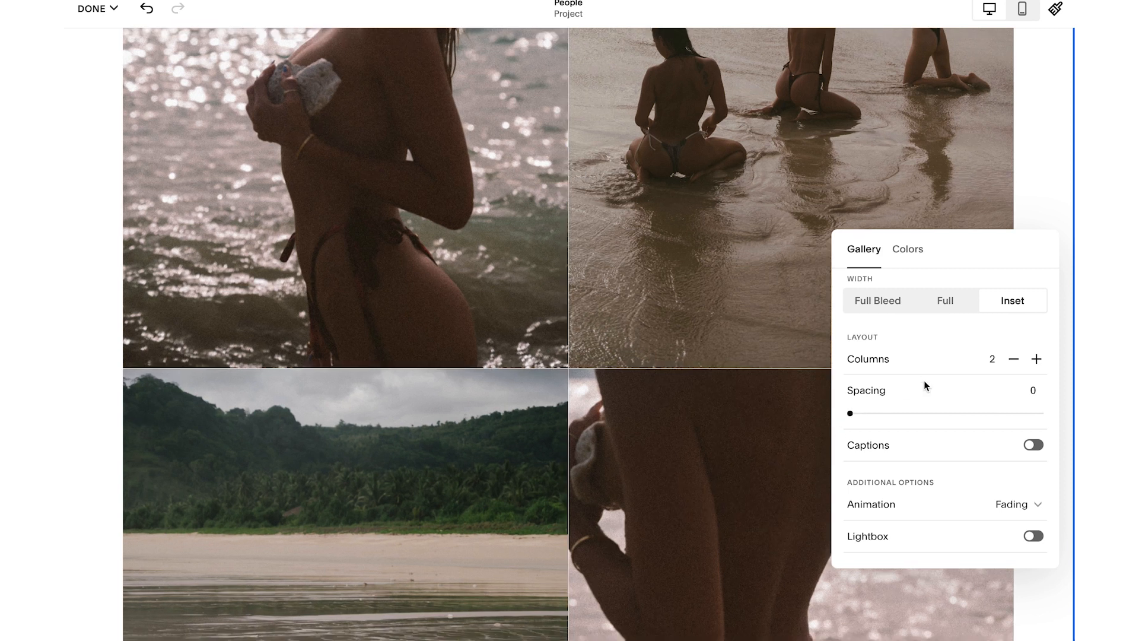
Step: Try the Slideshow: Full and Grid: Strips gallery types, and switch back to Grid: Masonry
scroll(984, 360, "up", 3)
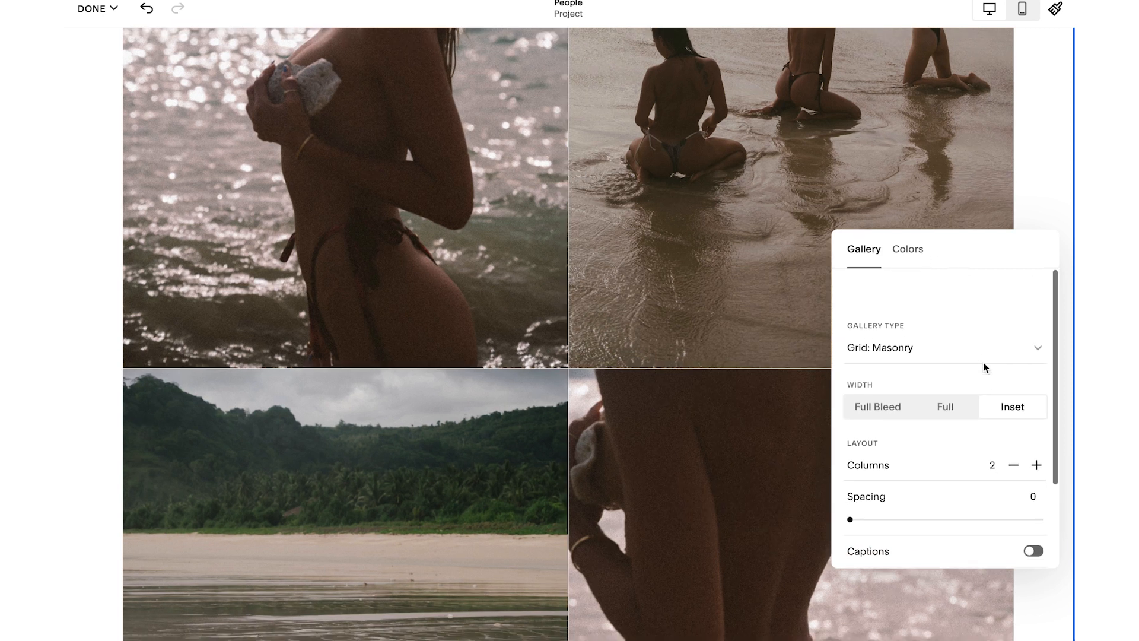
left_click(952, 335)
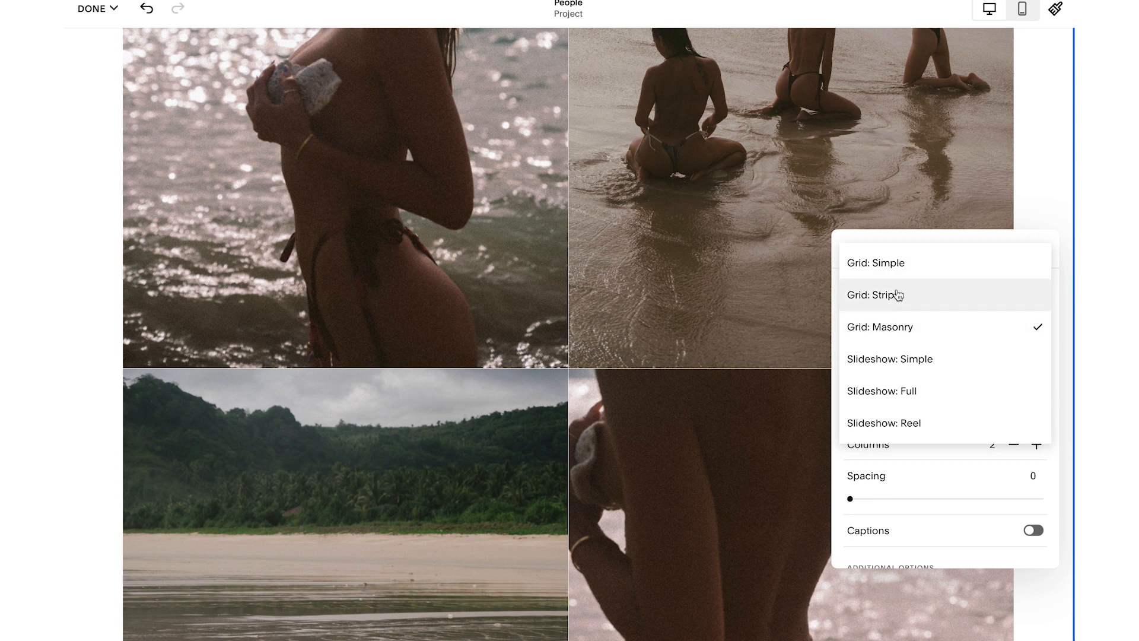
left_click(901, 390)
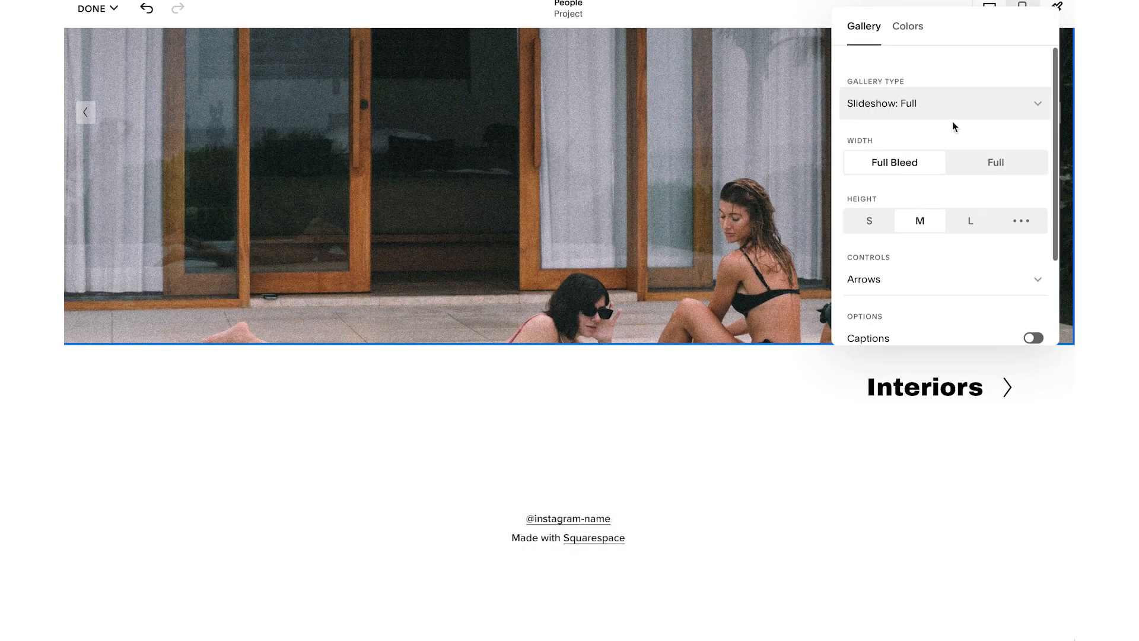
left_click(952, 116)
left_click(927, 60)
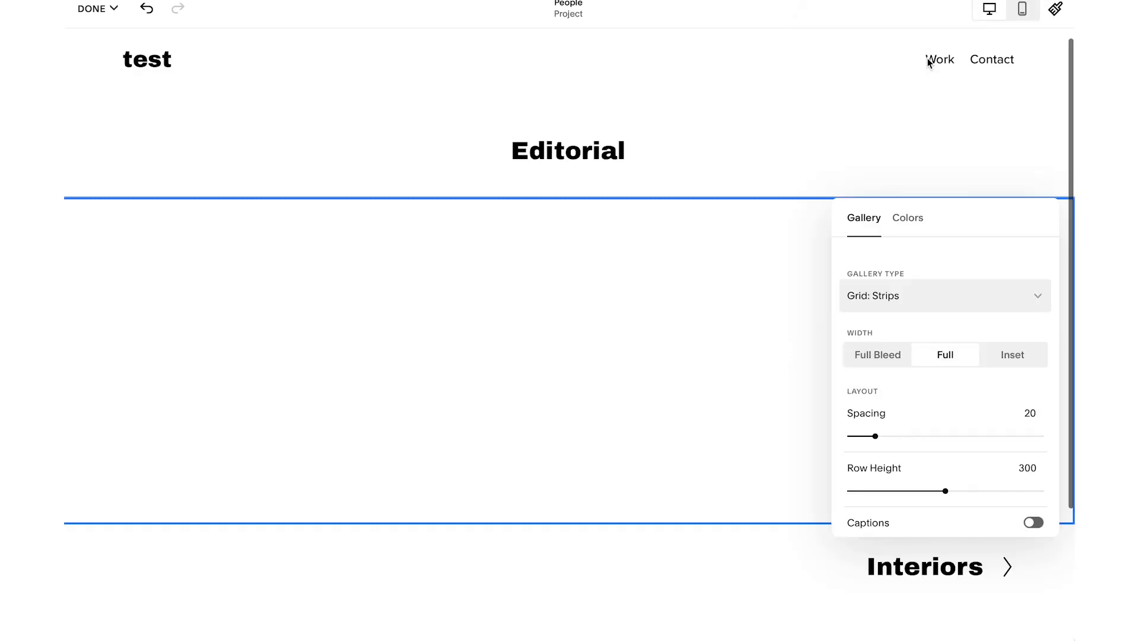
left_click(899, 296)
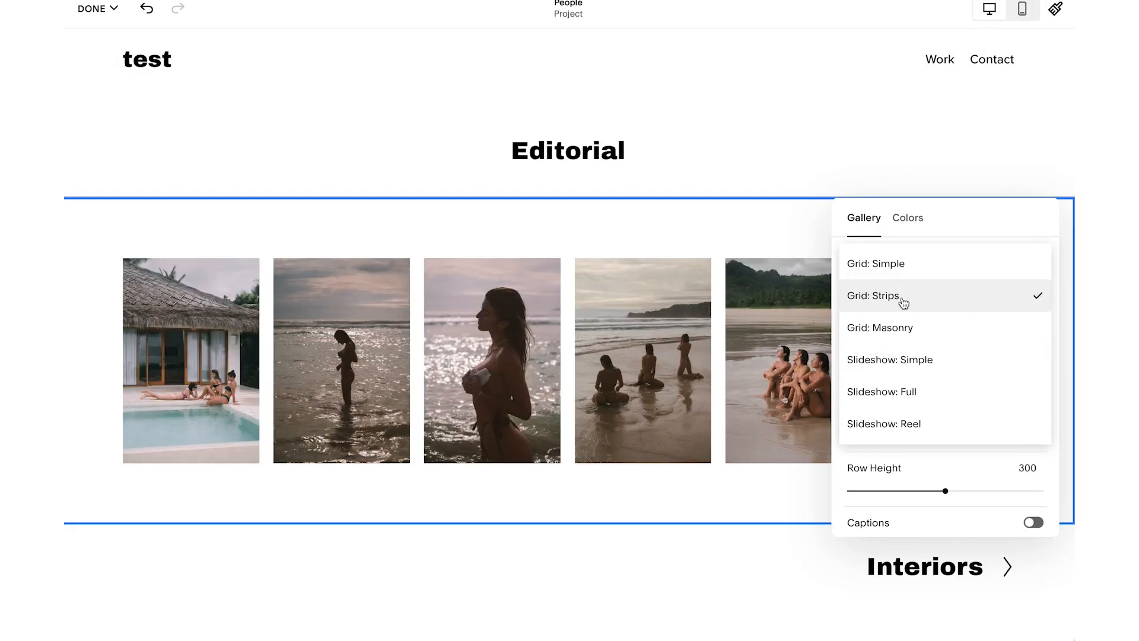
left_click(897, 329)
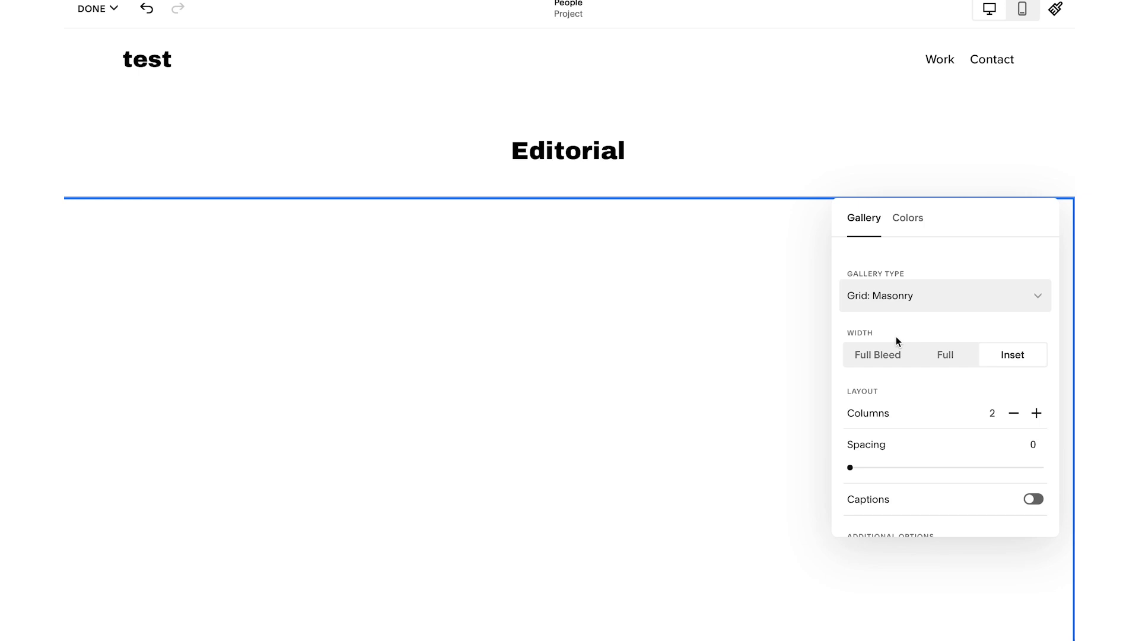
Step: Save the changes to the People project and look through its finished Editorial page
scroll(678, 349, "down", 10)
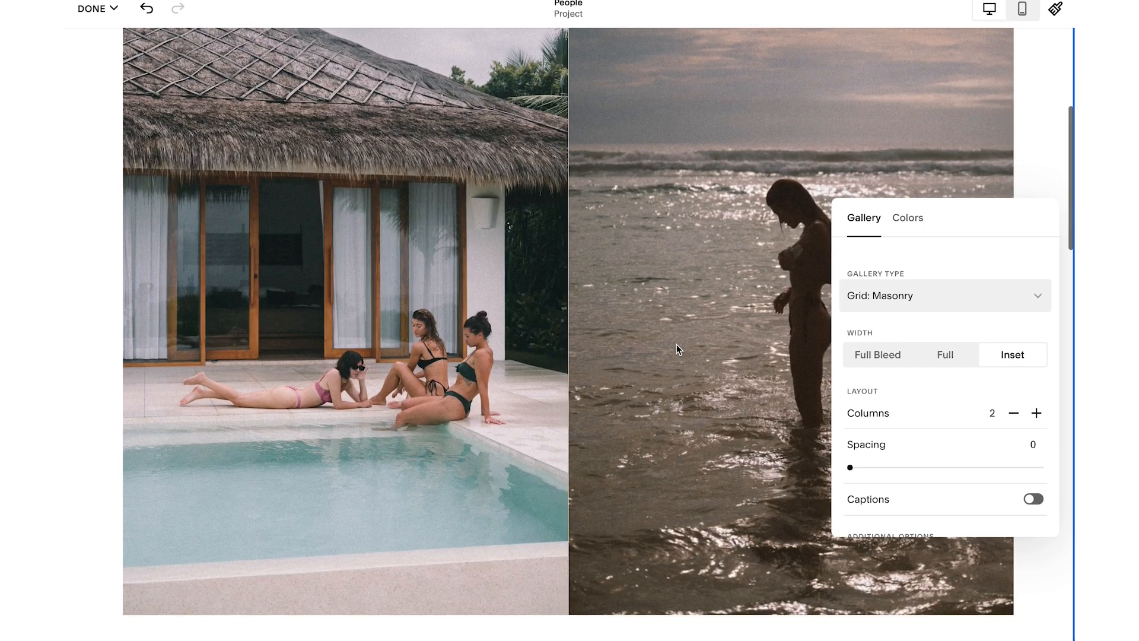
scroll(678, 348, "down", 10)
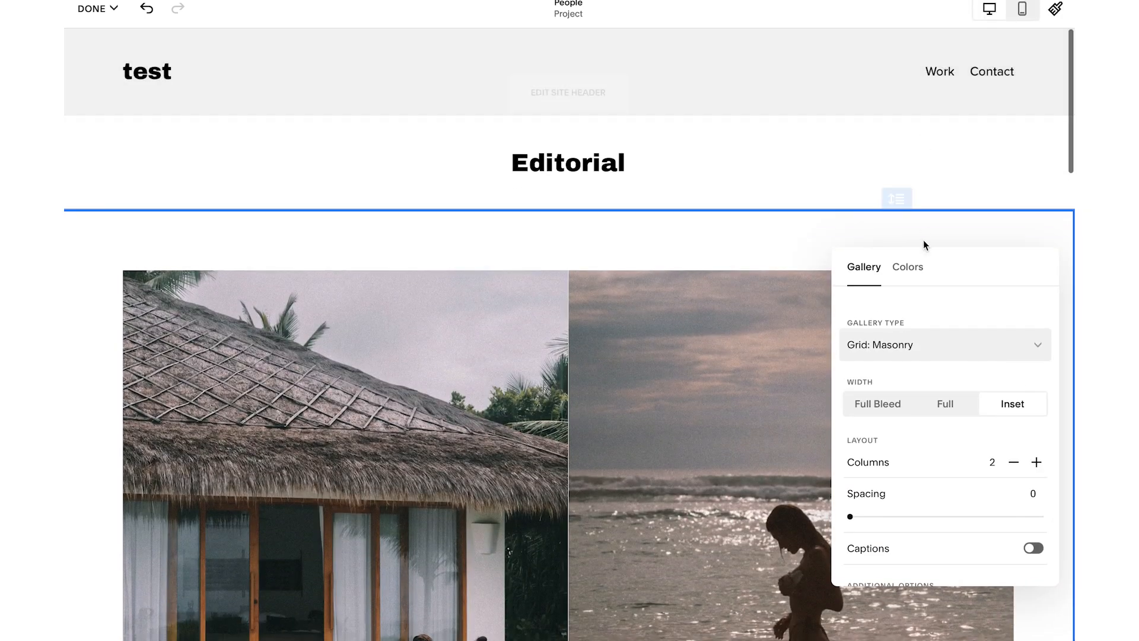
left_click(92, 8)
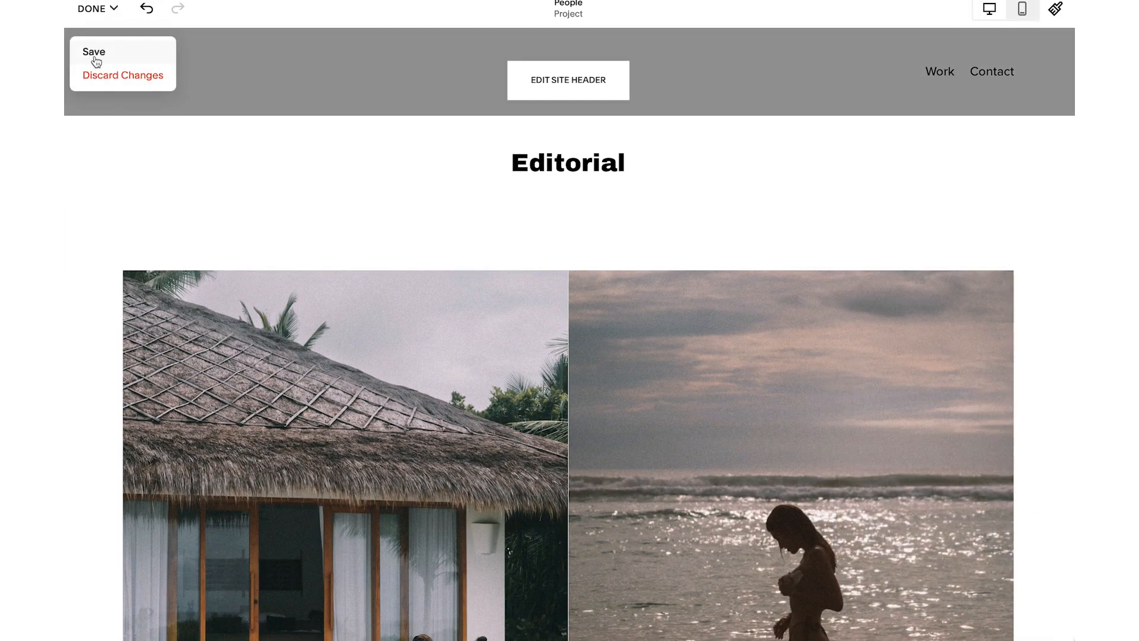
left_click(94, 51)
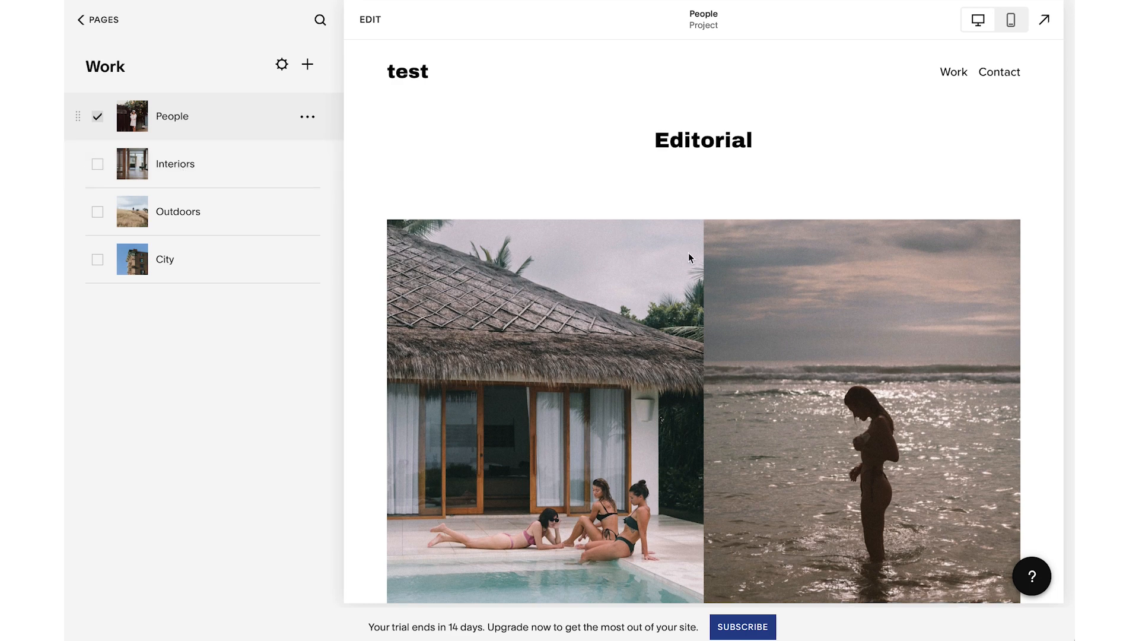
scroll(688, 253, "down", 10)
scroll(696, 261, "down", 10)
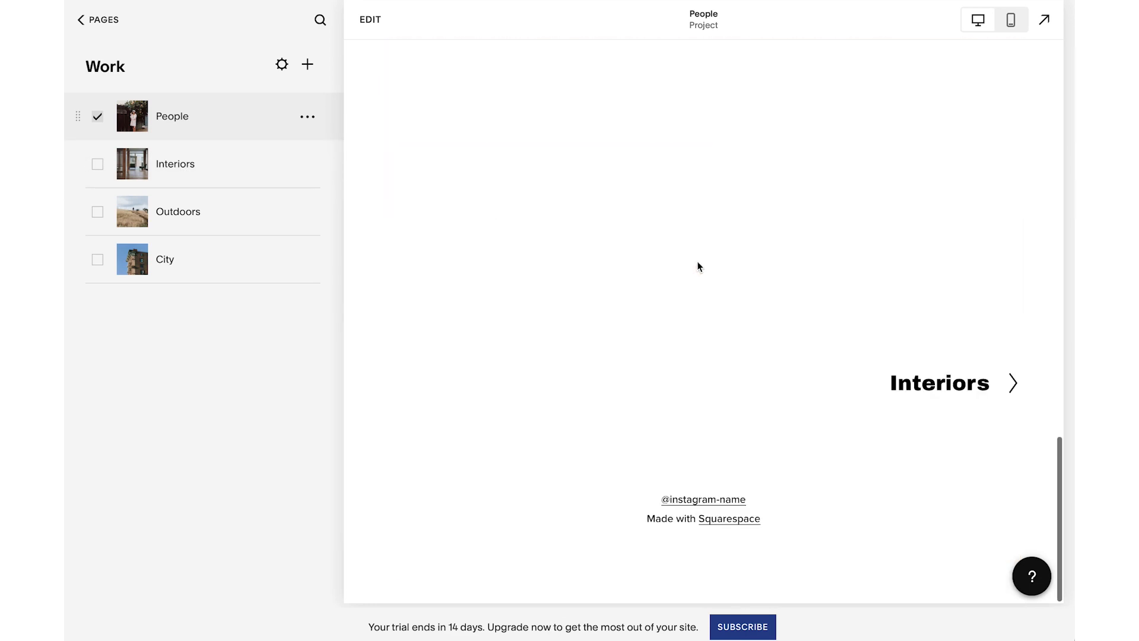
scroll(696, 261, "up", 20)
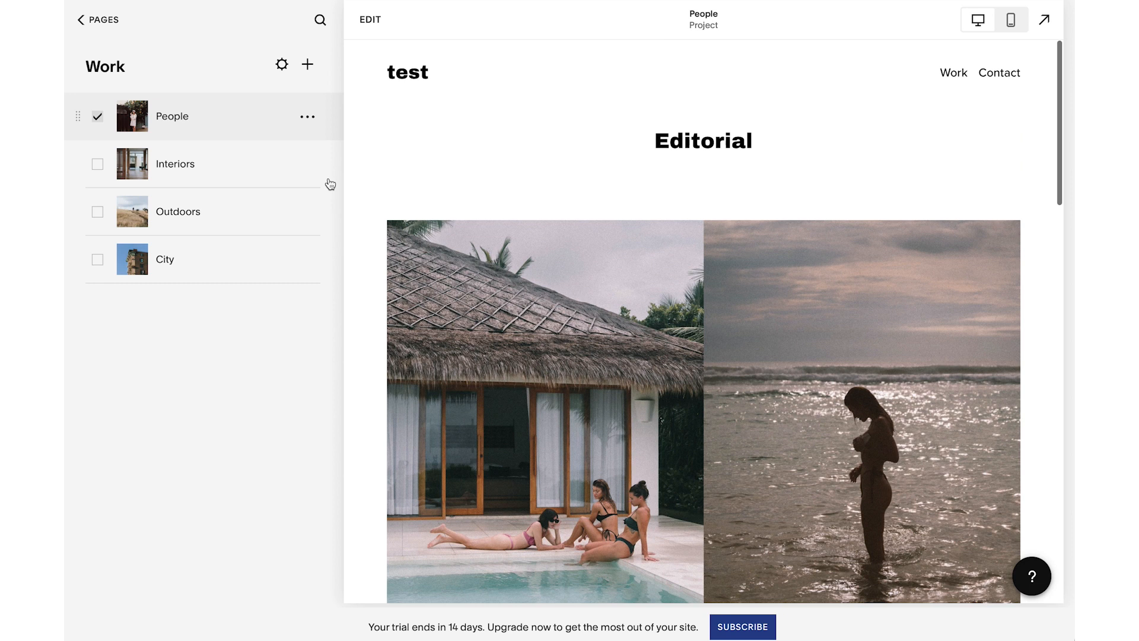
Step: View the Interiors project's page and return to the site's page list
left_click(170, 166)
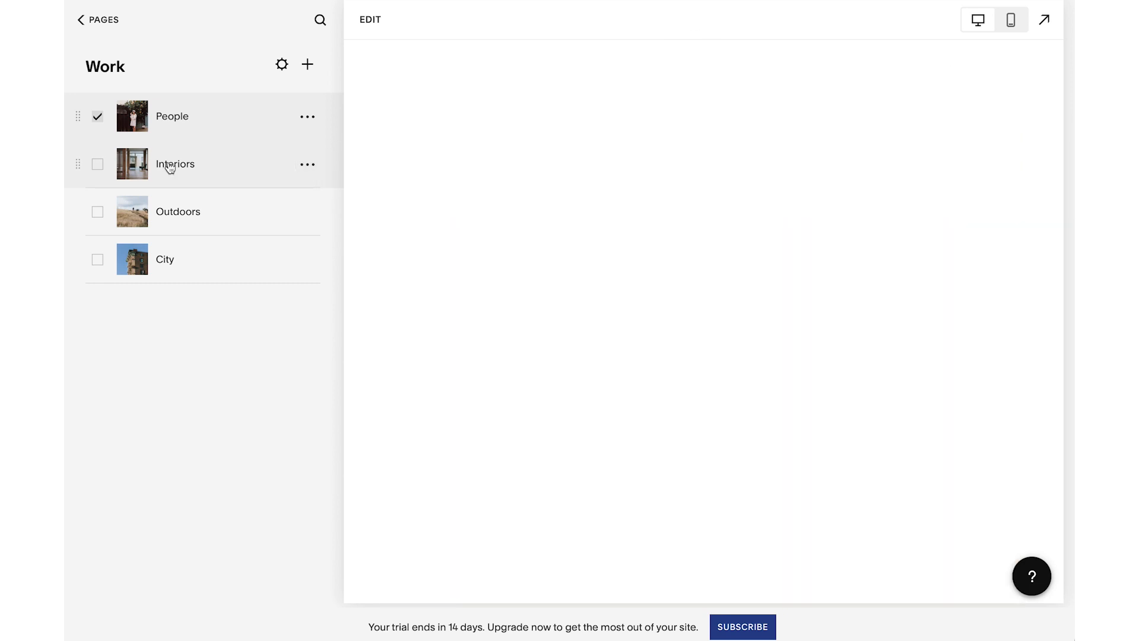
left_click(175, 168)
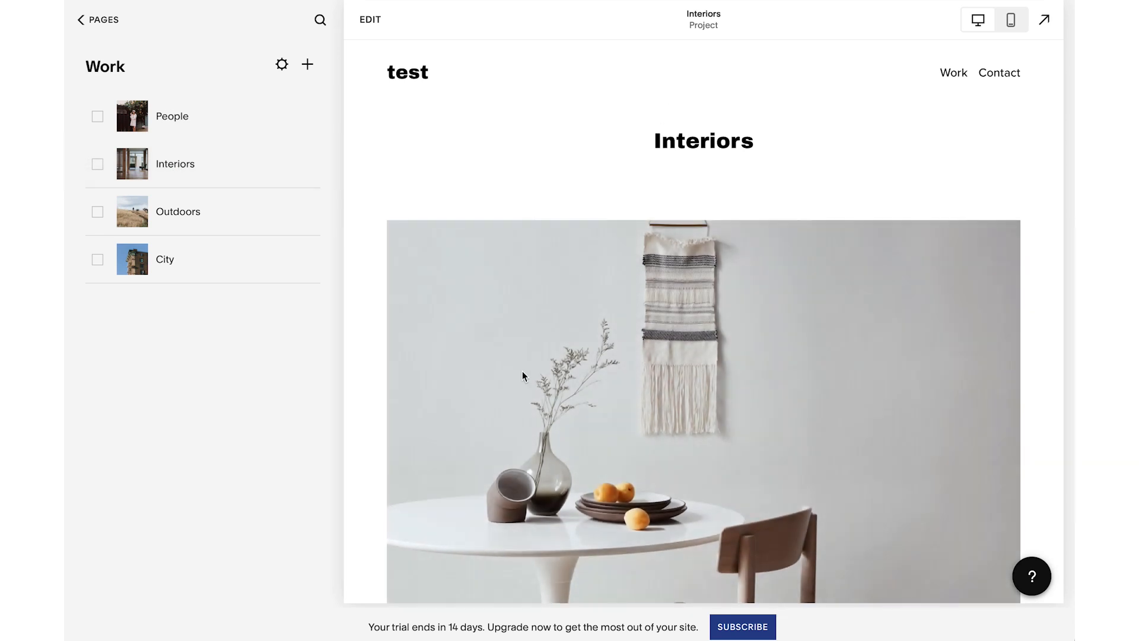
left_click(99, 22)
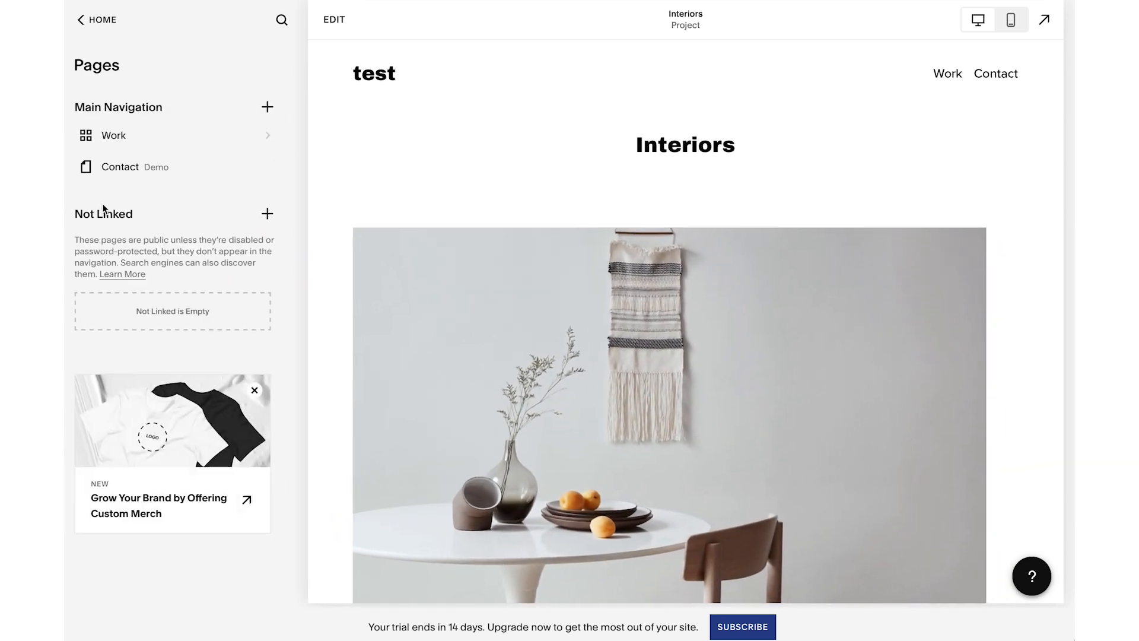
Step: Open the project settings of People on the Work page and remove its featured image
left_click(105, 137)
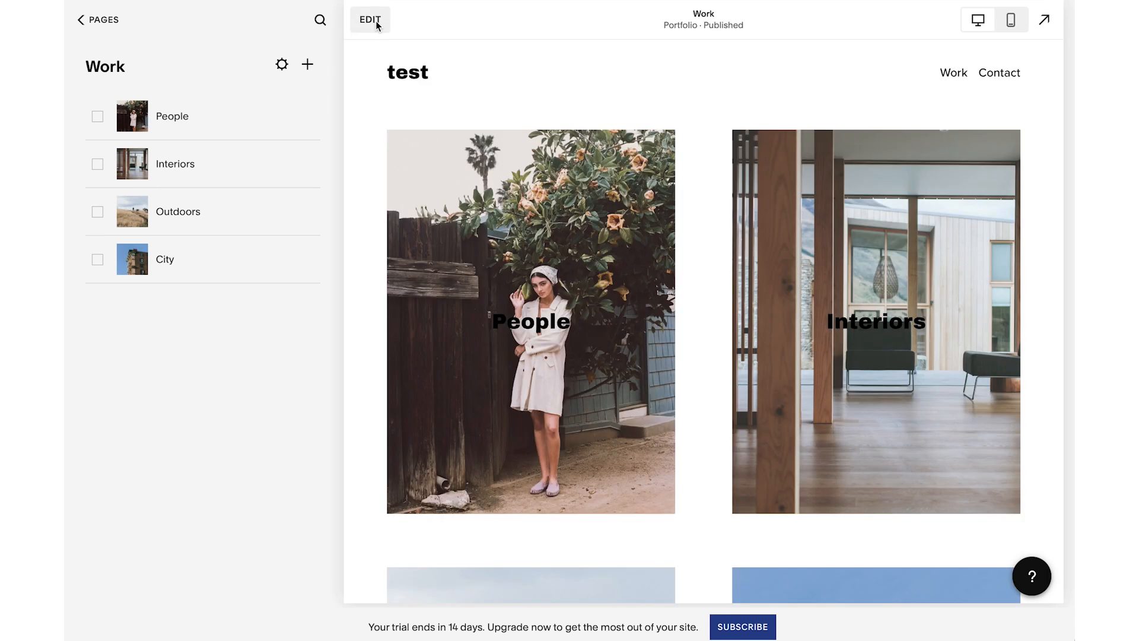
left_click(370, 20)
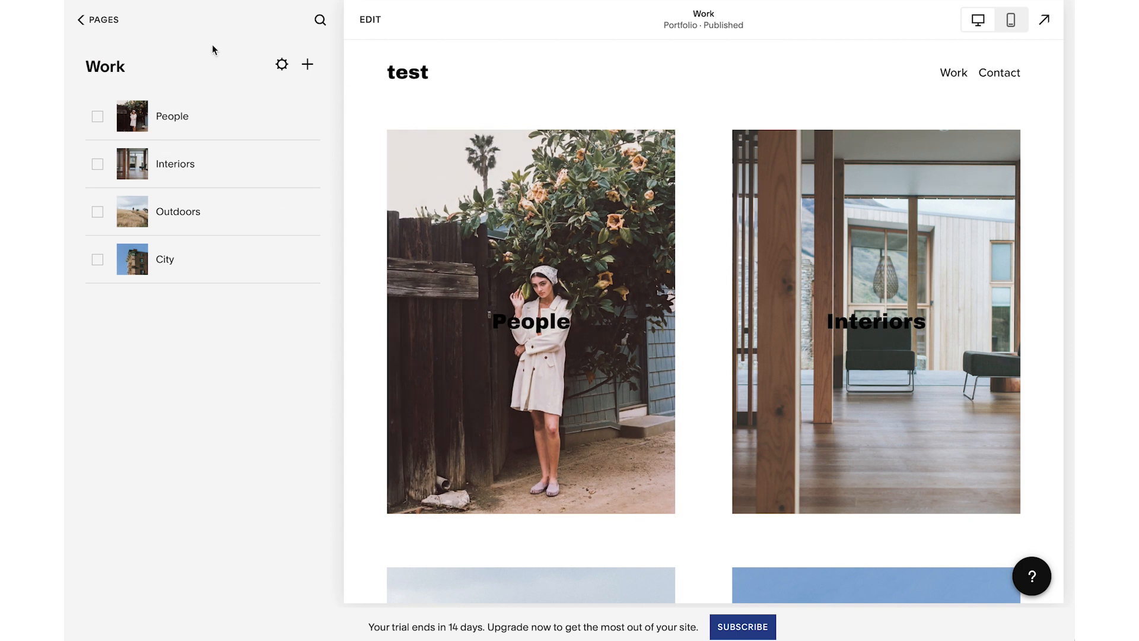
left_click(307, 116)
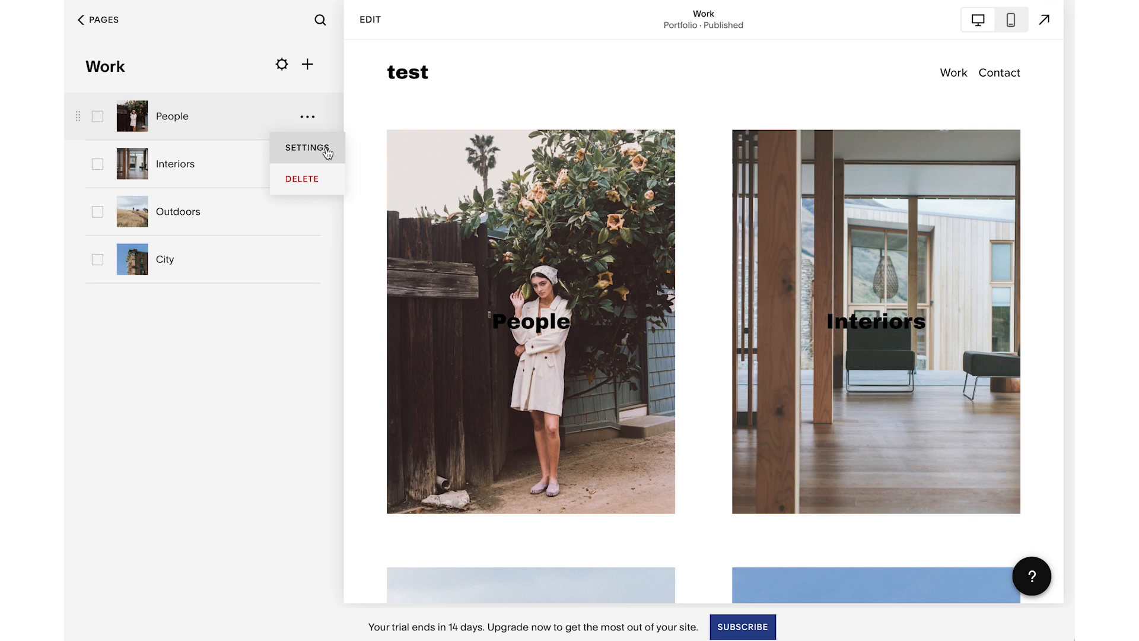
left_click(306, 148)
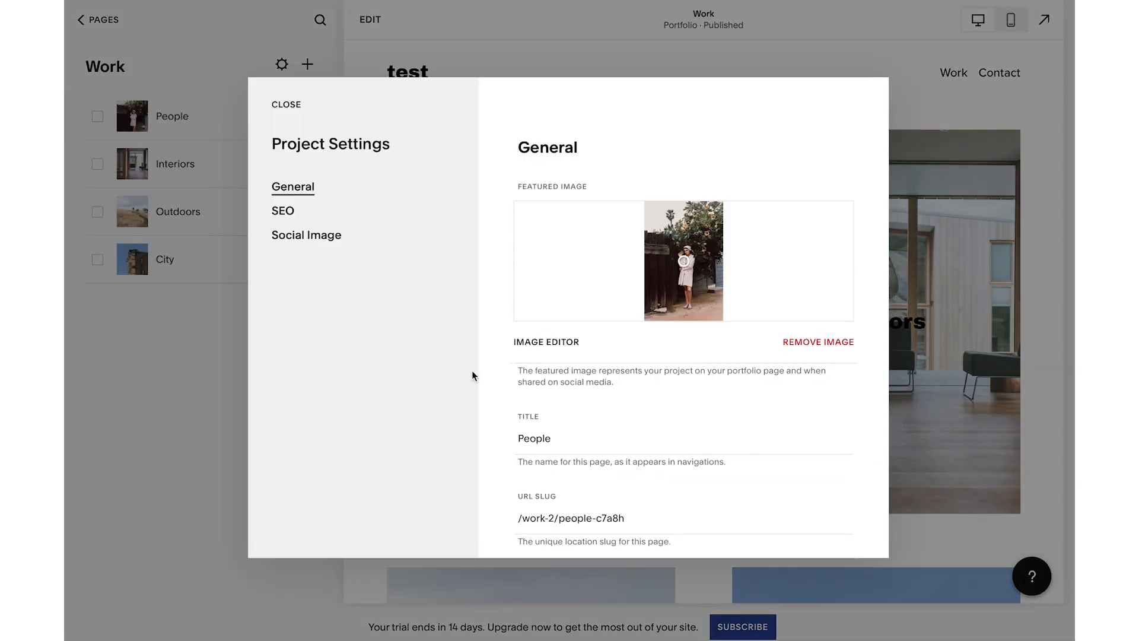
left_click(828, 345)
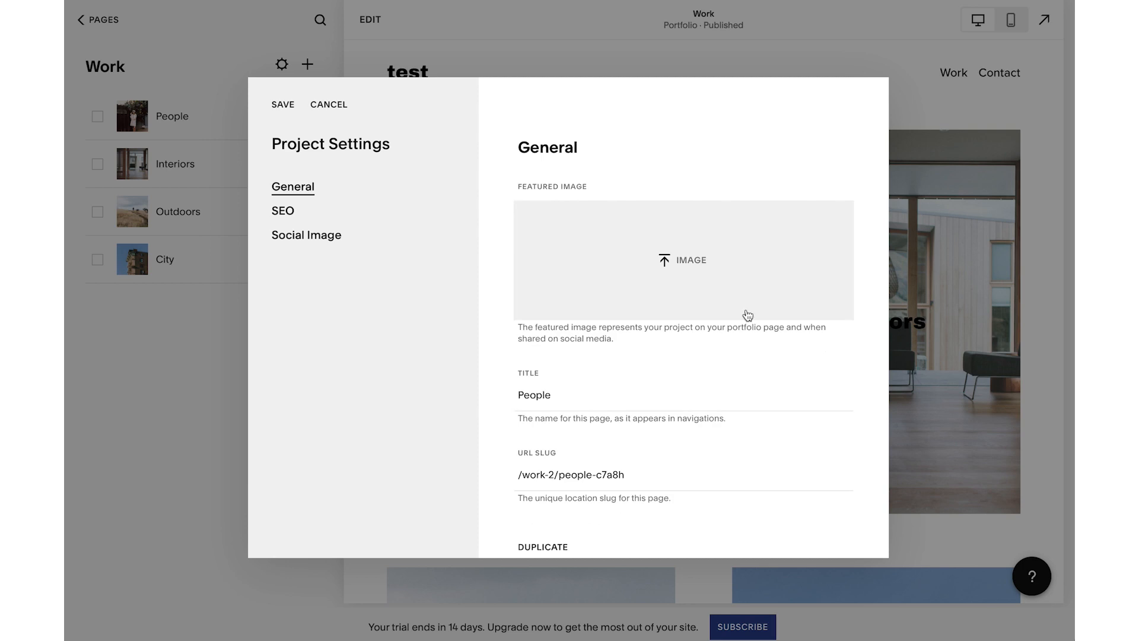
Step: Upload 221109SDK-439.jpg from the photo example folder as the project's featured image
left_click(680, 261)
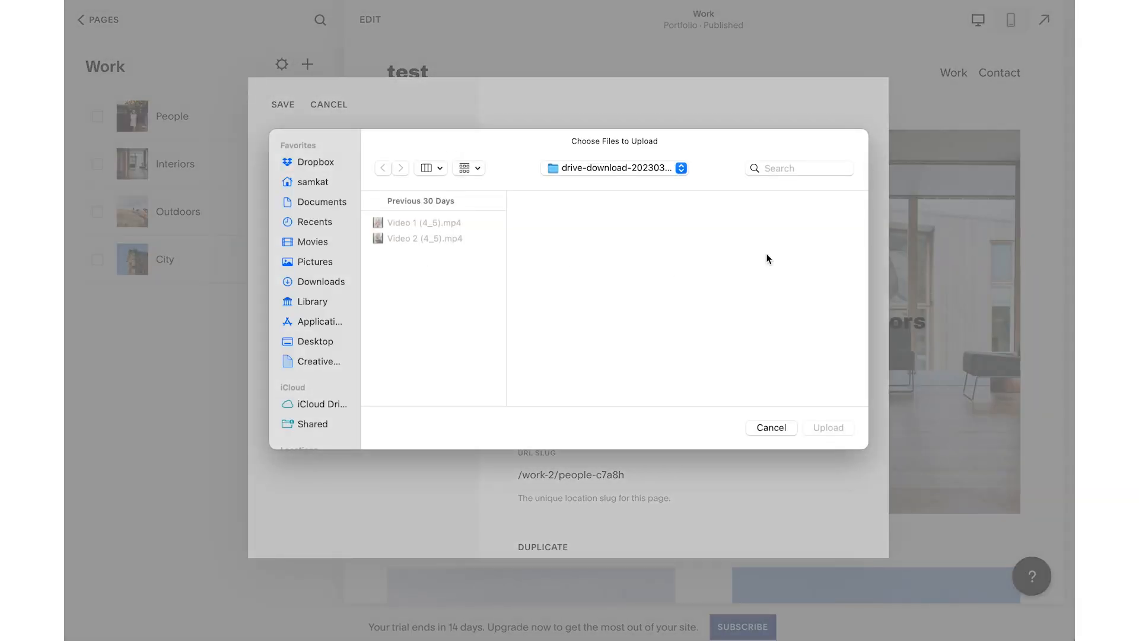
key("super+Tab")
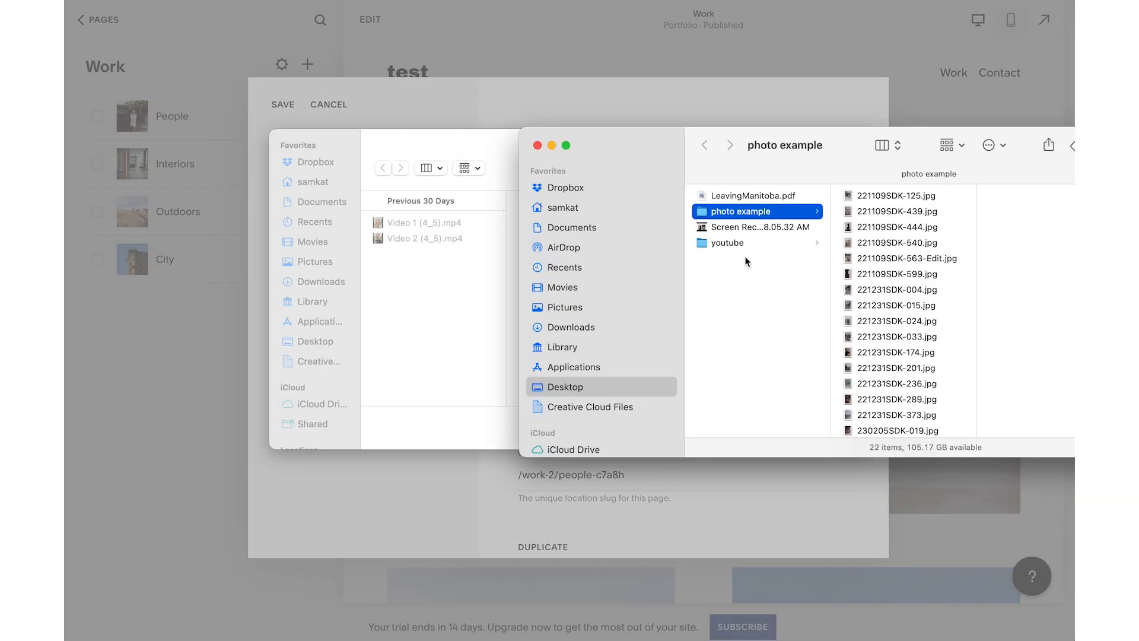
left_click(845, 213)
left_click_drag(866, 215, 440, 305)
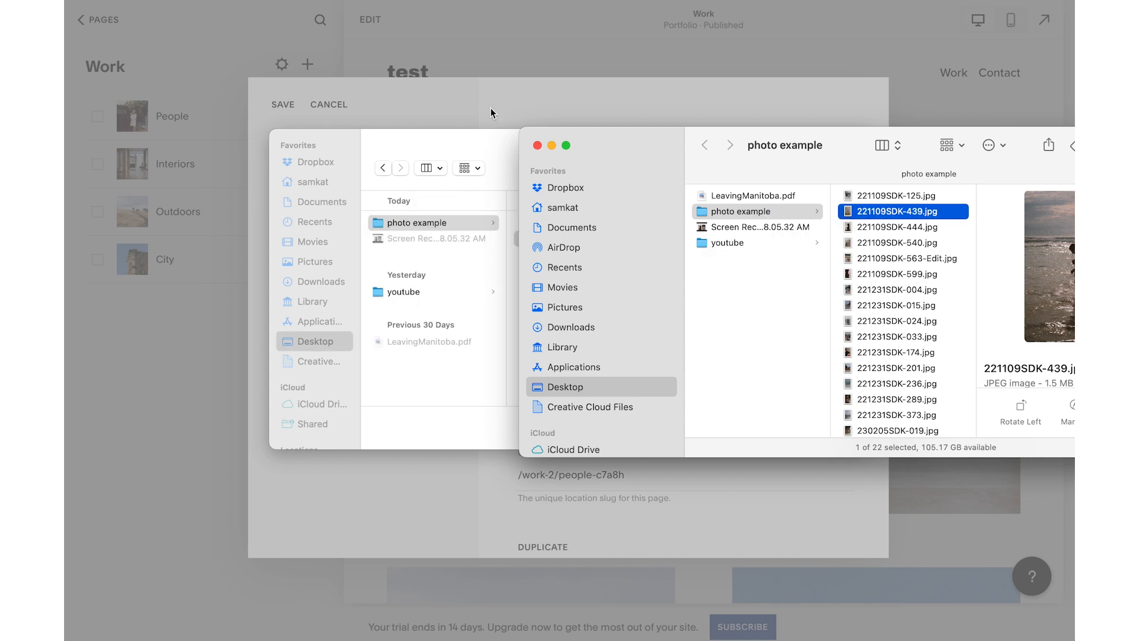
left_click(495, 141)
left_click(827, 427)
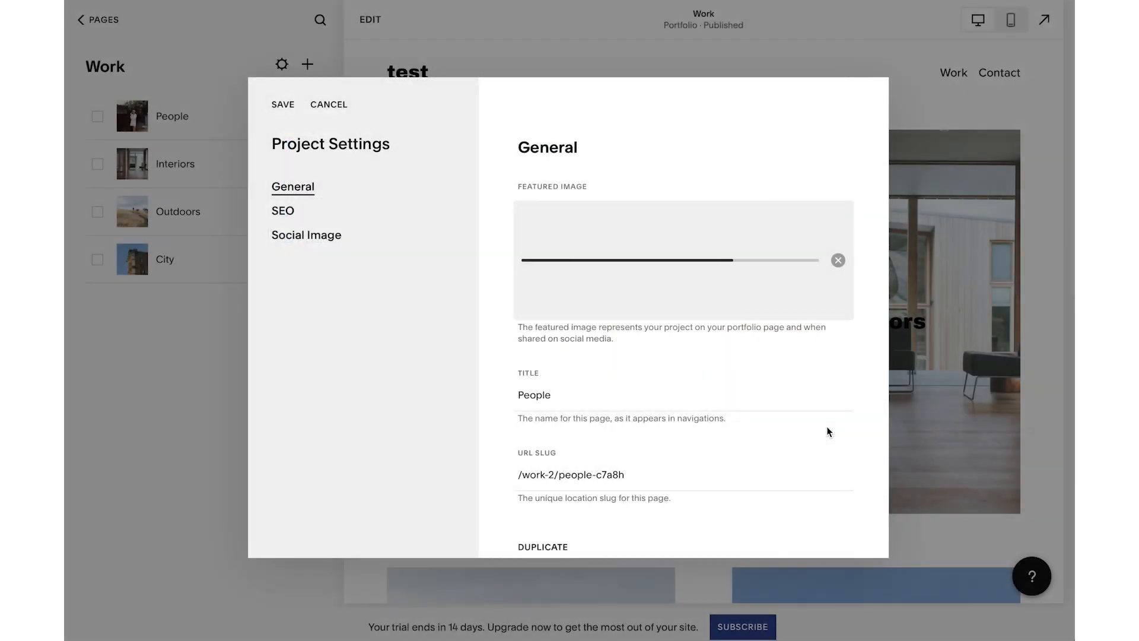
Step: Change the project's title to Editorial
double_click(563, 397)
type("E")
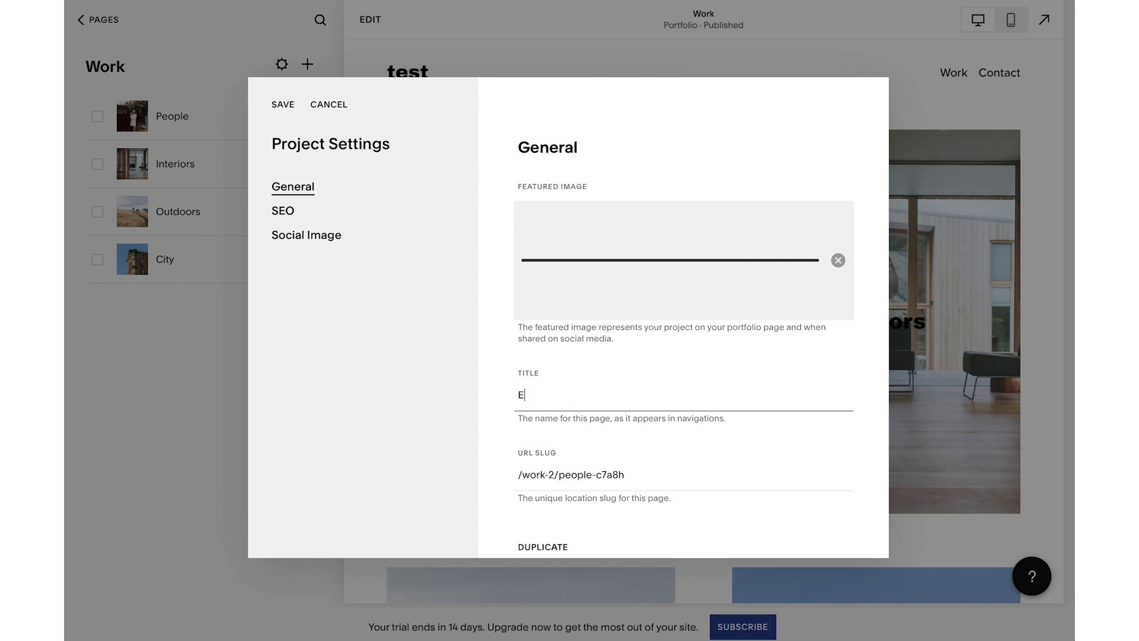
type("ditoriak")
key("BackSpace")
type("l")
Step: Set the last part of the project's URL slug to editorial and save the project settings
scroll(655, 403, "down", 2)
left_click(656, 403)
key("ctrl+shift+Left")
key("ctrl+shift+Left")
key("BackSpace")
type("edit")
left_click(290, 107)
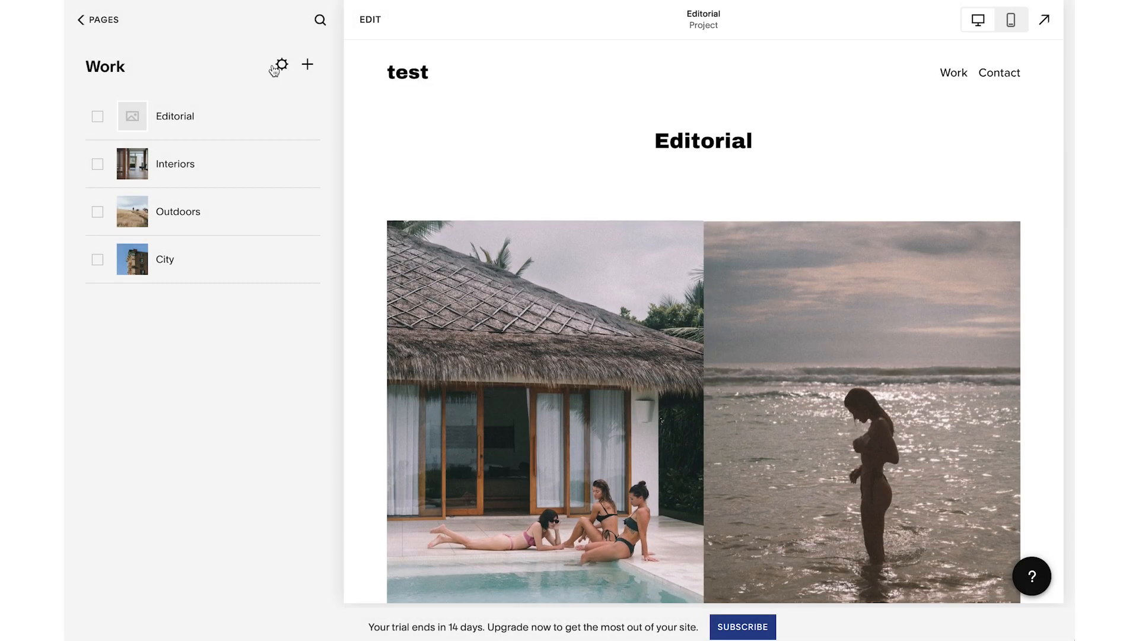
Step: Set the Work portfolio page's URL slug to /home in its settings
left_click(281, 65)
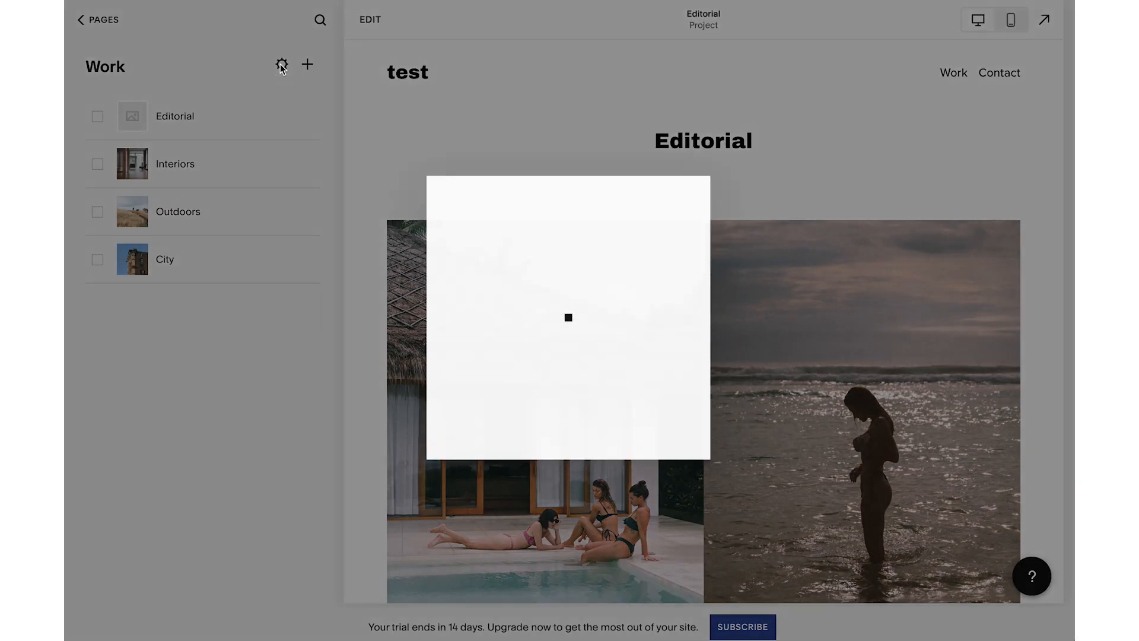
left_click(573, 365)
type("home")
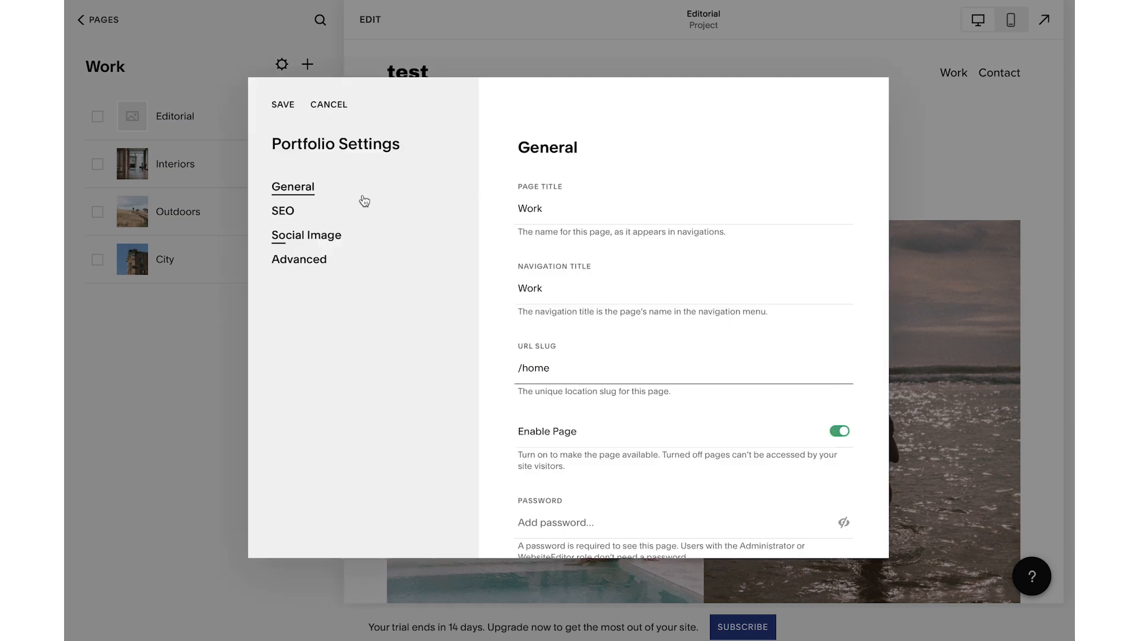
Step: Set the page title and navigation title to Portfolio, and save the portfolio and project settings
left_click(519, 212)
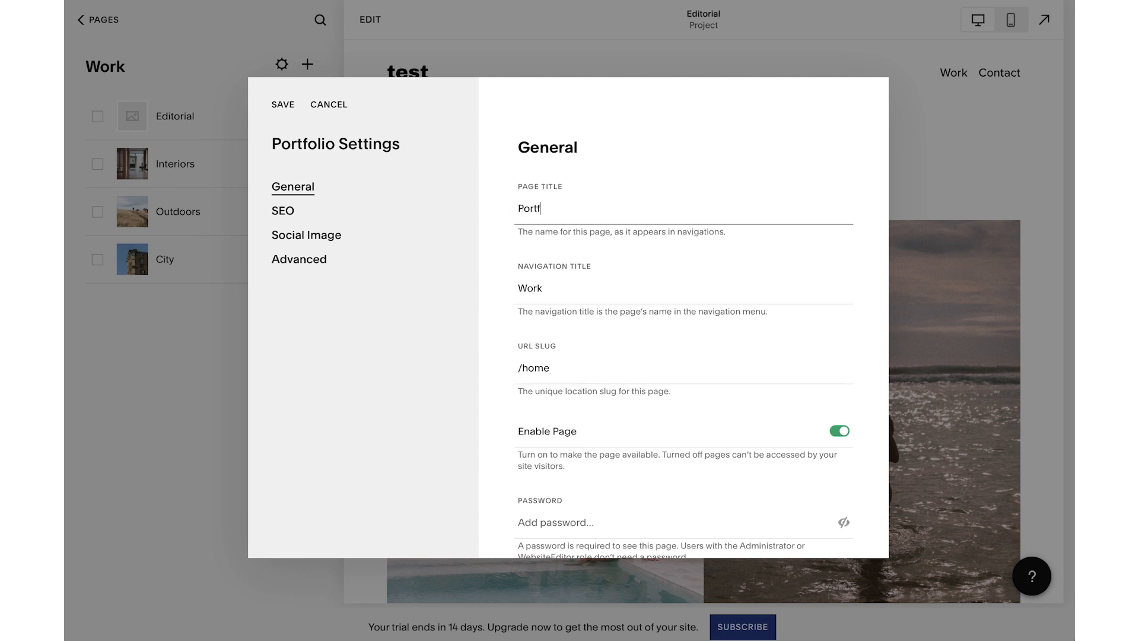
key("super+a")
key("super+c")
double_click(524, 288)
key("super+v")
left_click(282, 108)
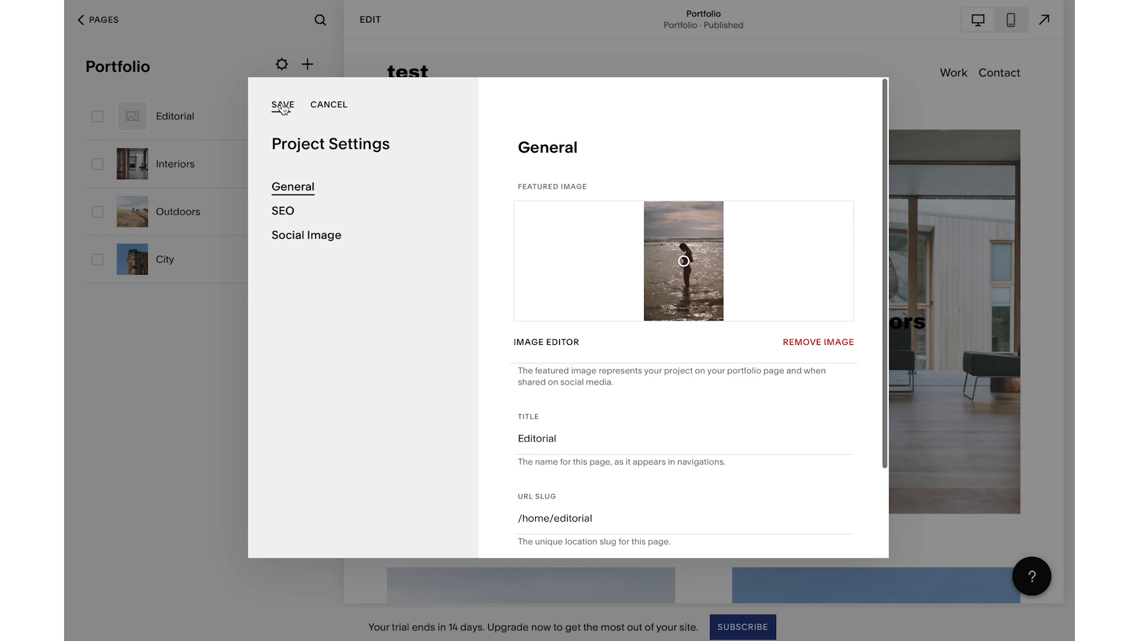
left_click(283, 108)
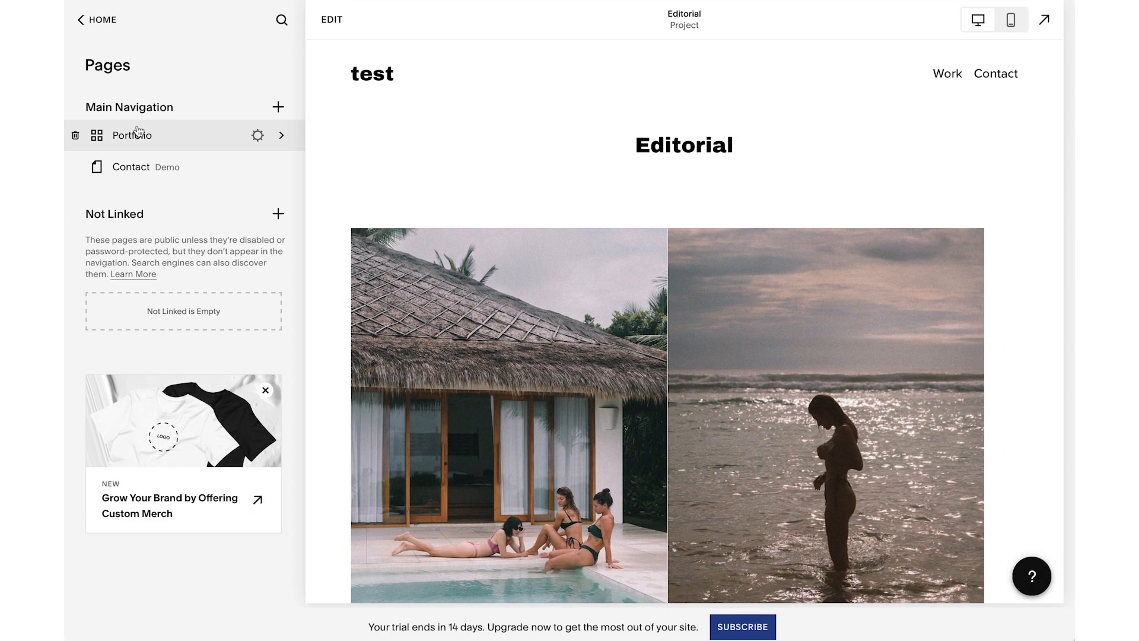
Step: Open the Portfolio page and look through its project covers down to the footer
left_click(136, 132)
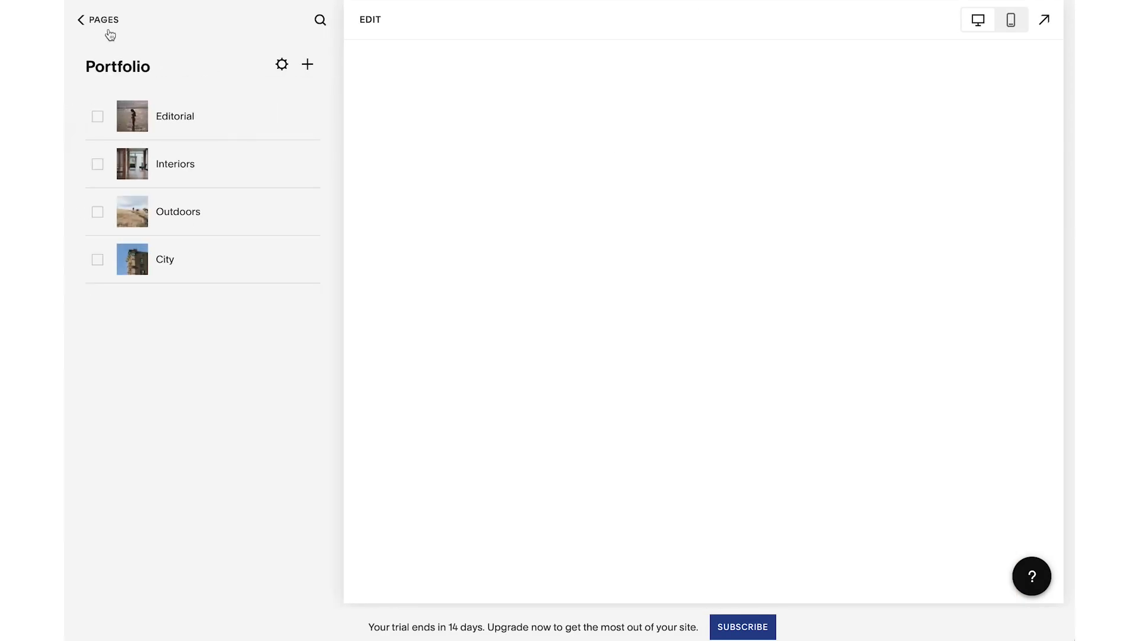
left_click(104, 21)
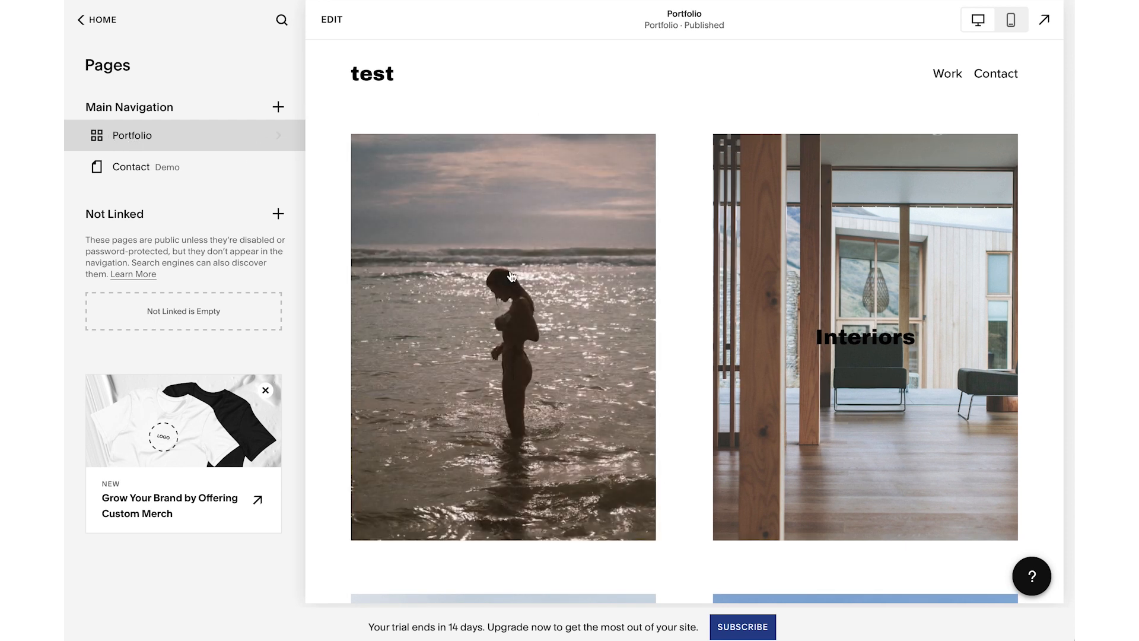
scroll(774, 310, "down", 5)
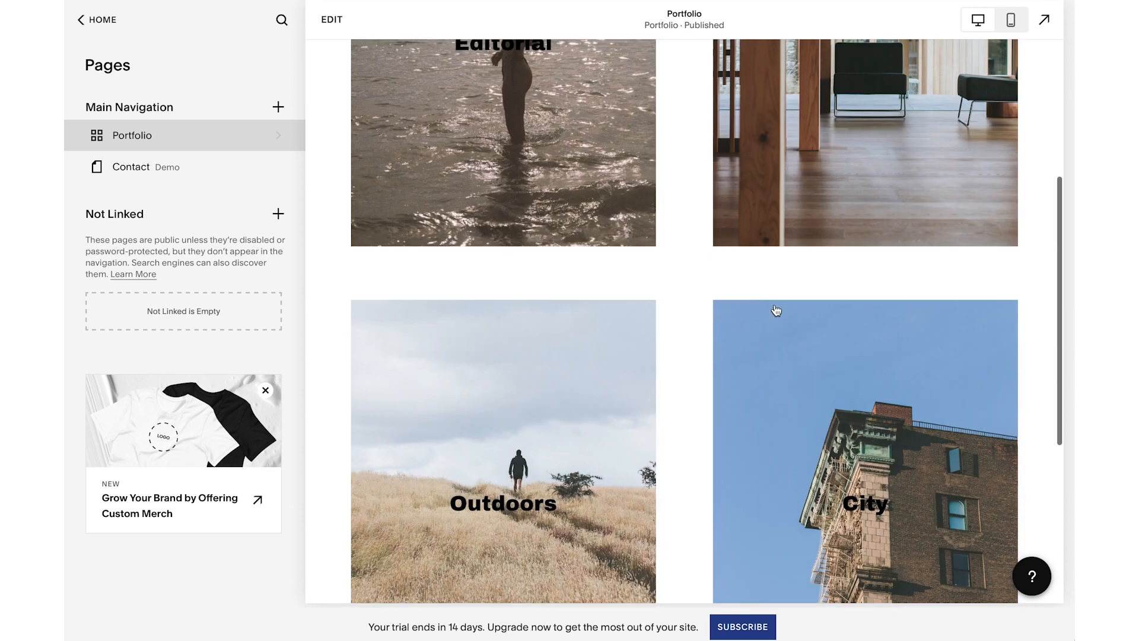
scroll(776, 309, "down", 5)
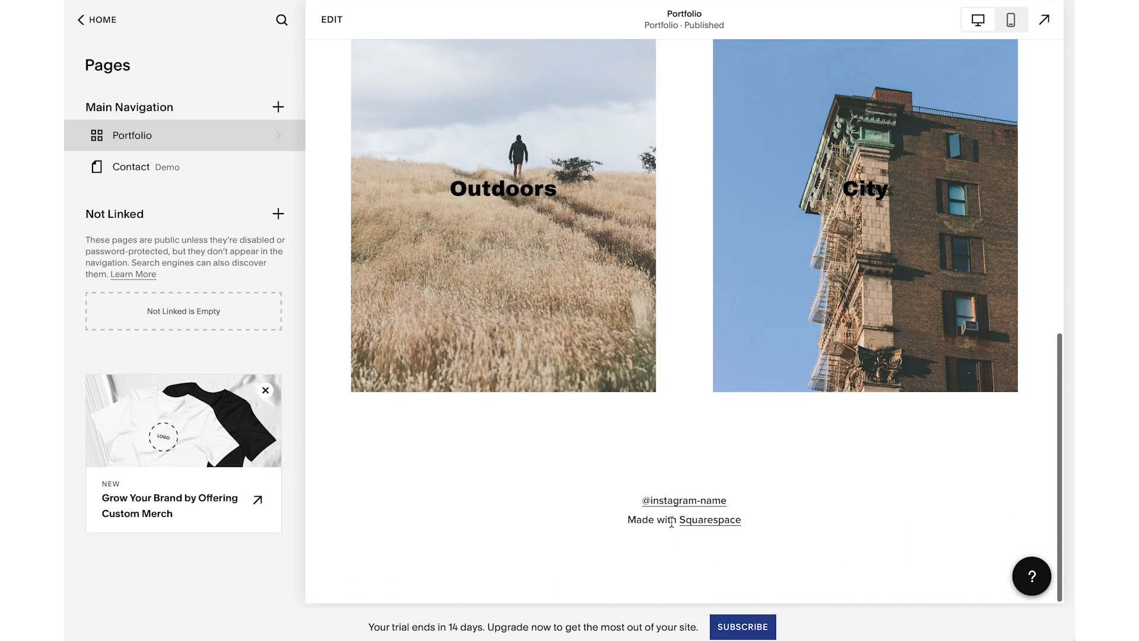
scroll(677, 445, "up", 10)
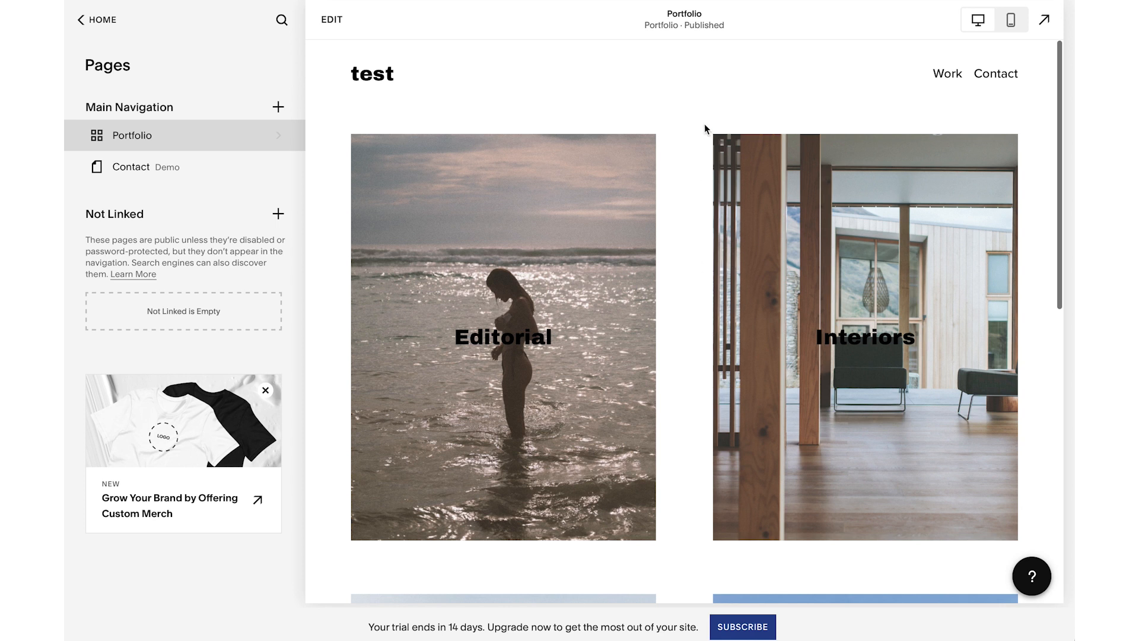
scroll(658, 211, "down", 10)
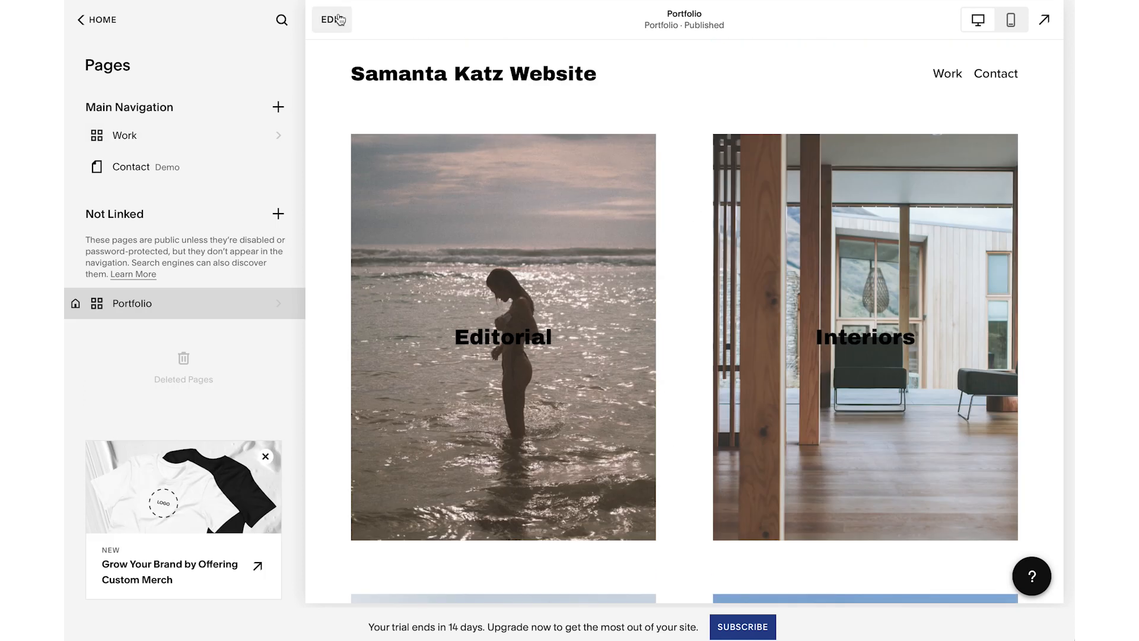
Step: Start editing the site header and examine its site title and logo options
left_click(332, 19)
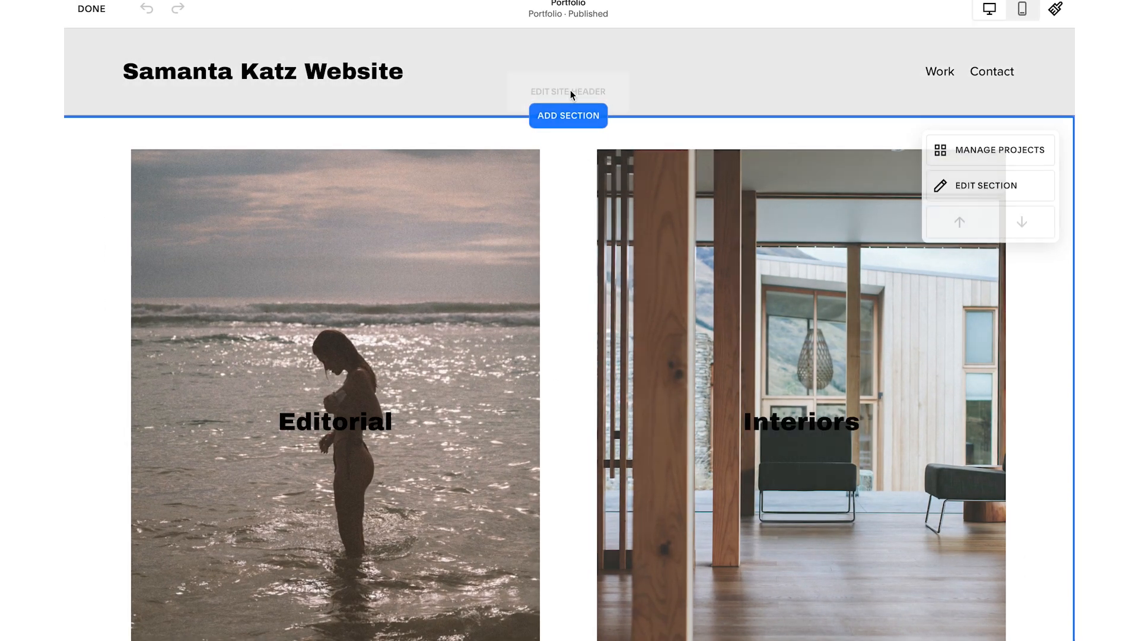
left_click(571, 86)
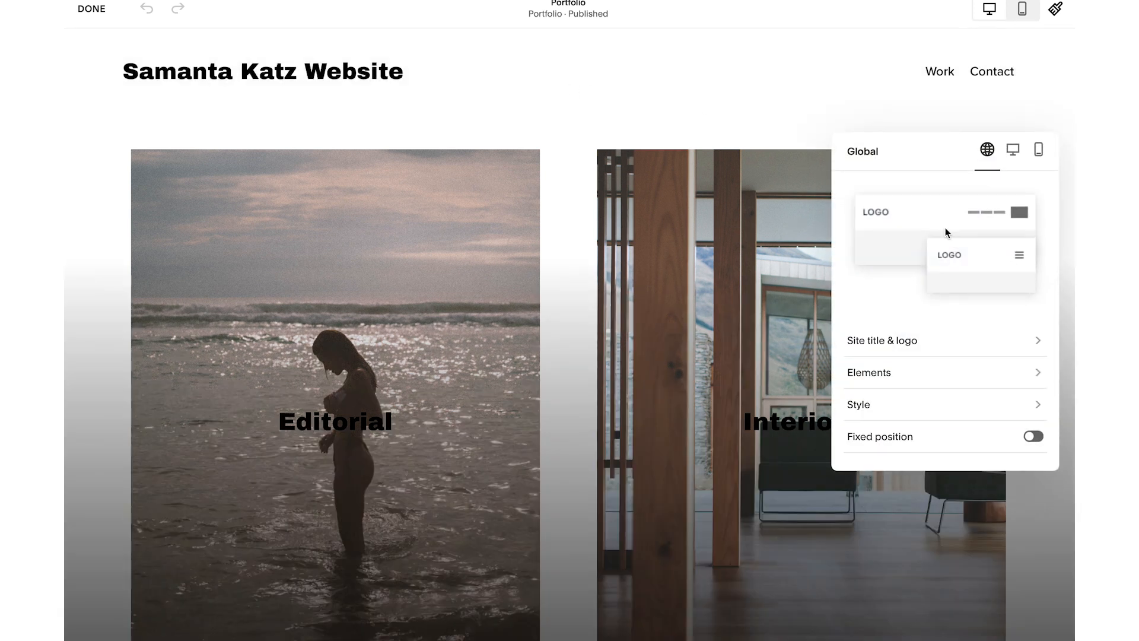
left_click(871, 345)
triple_click(922, 206)
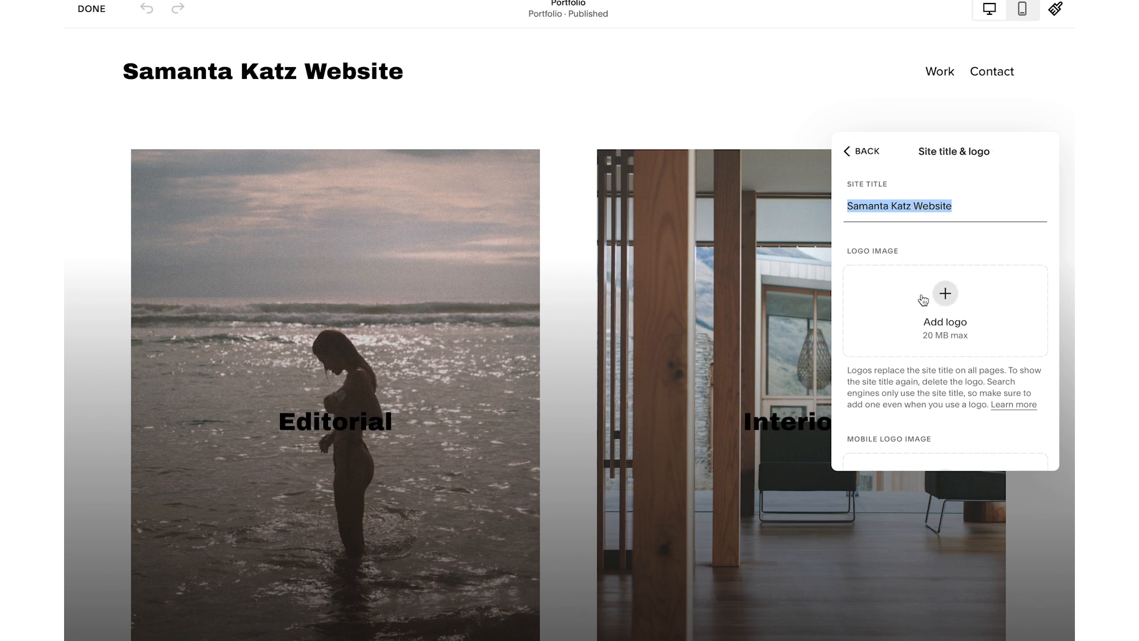
scroll(920, 298, "down", 3)
scroll(921, 298, "up", 3)
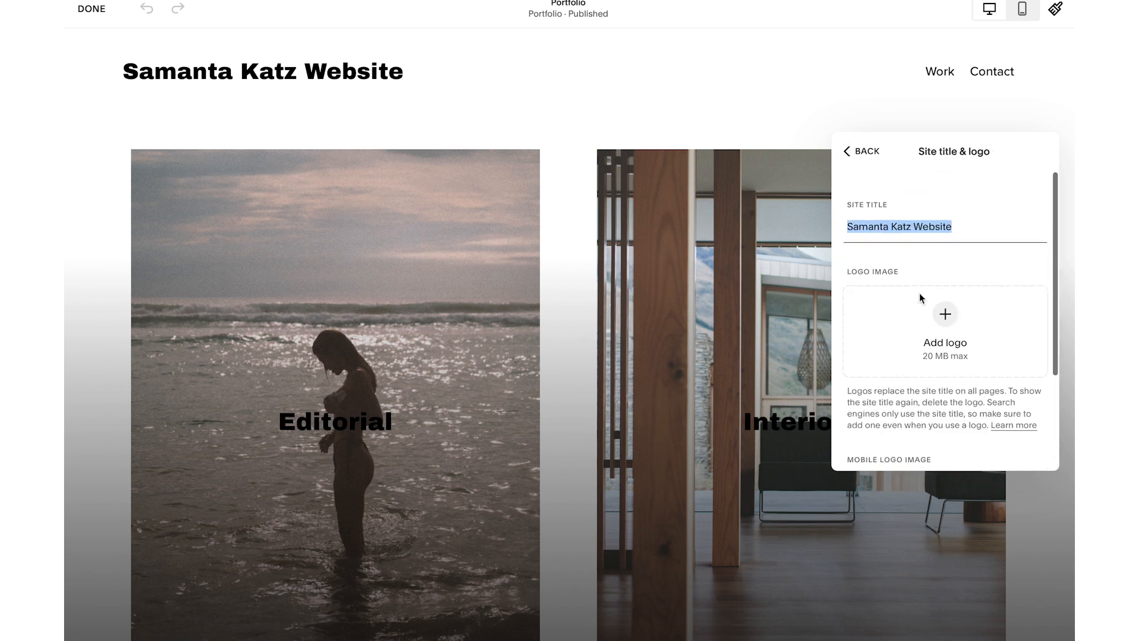
left_click(864, 151)
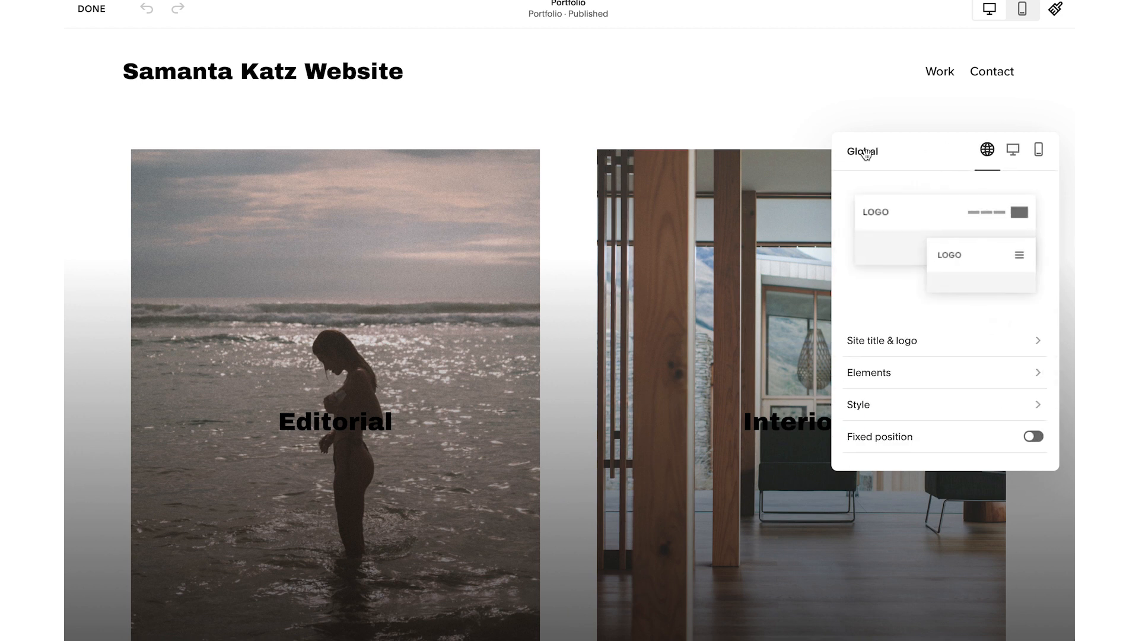
Step: Enable Social Links in the site header, and try the Button element before switching it off again
left_click(900, 360)
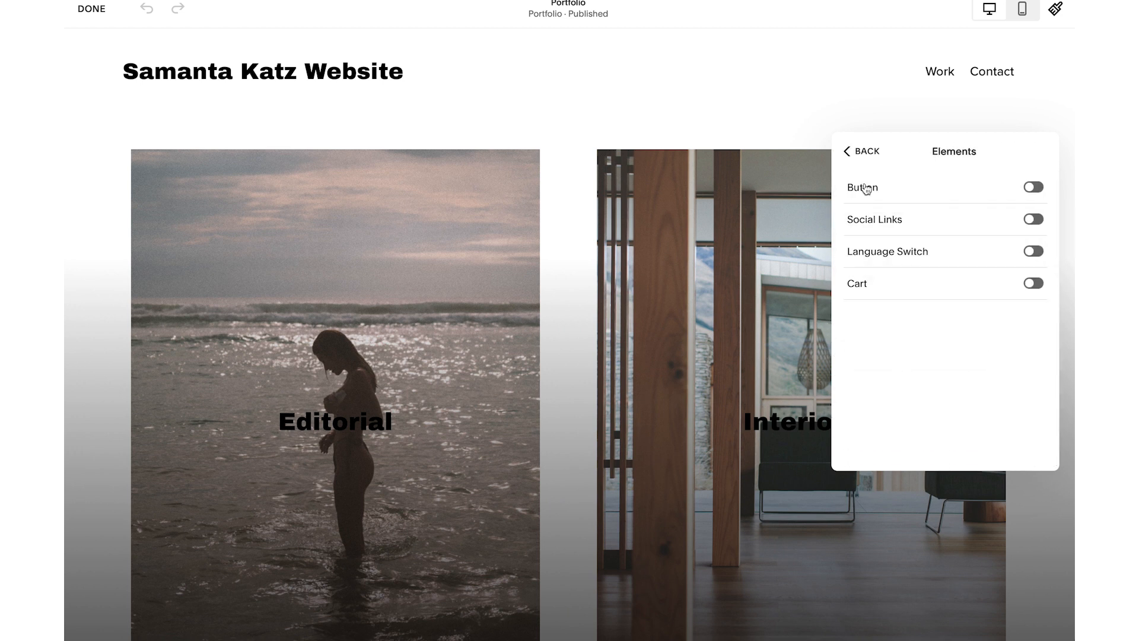
left_click(1032, 220)
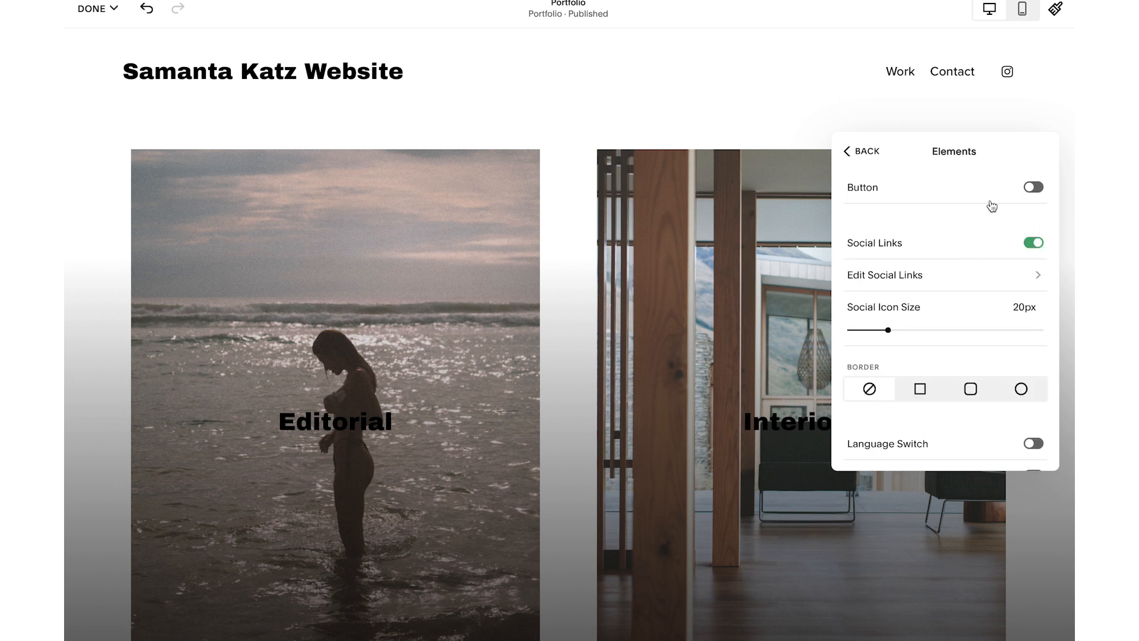
left_click(1032, 187)
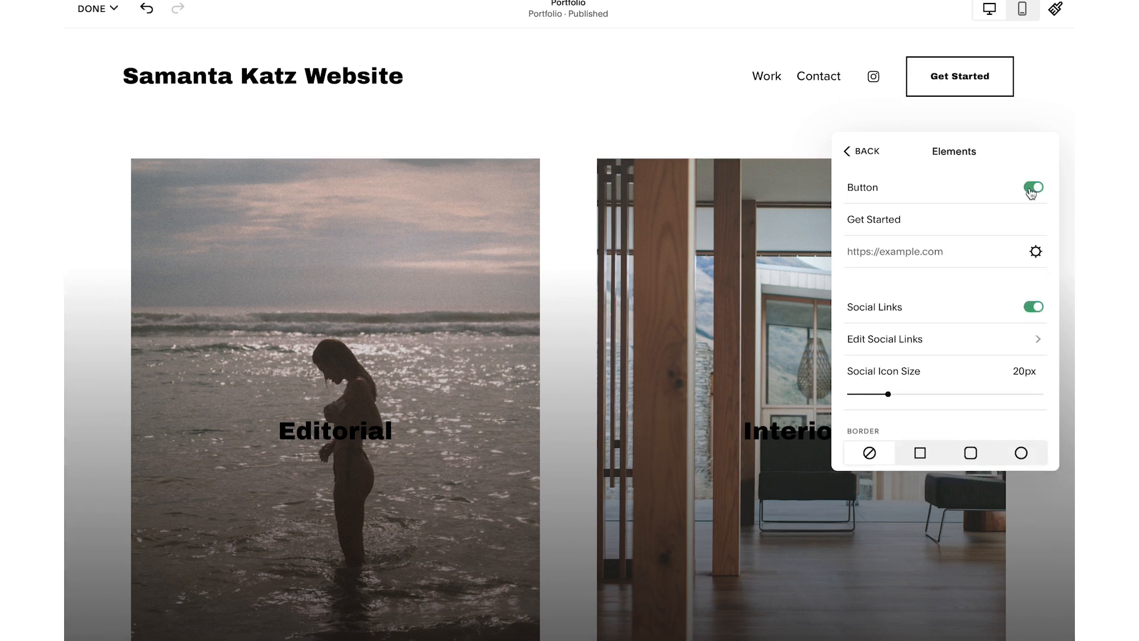
left_click(1032, 187)
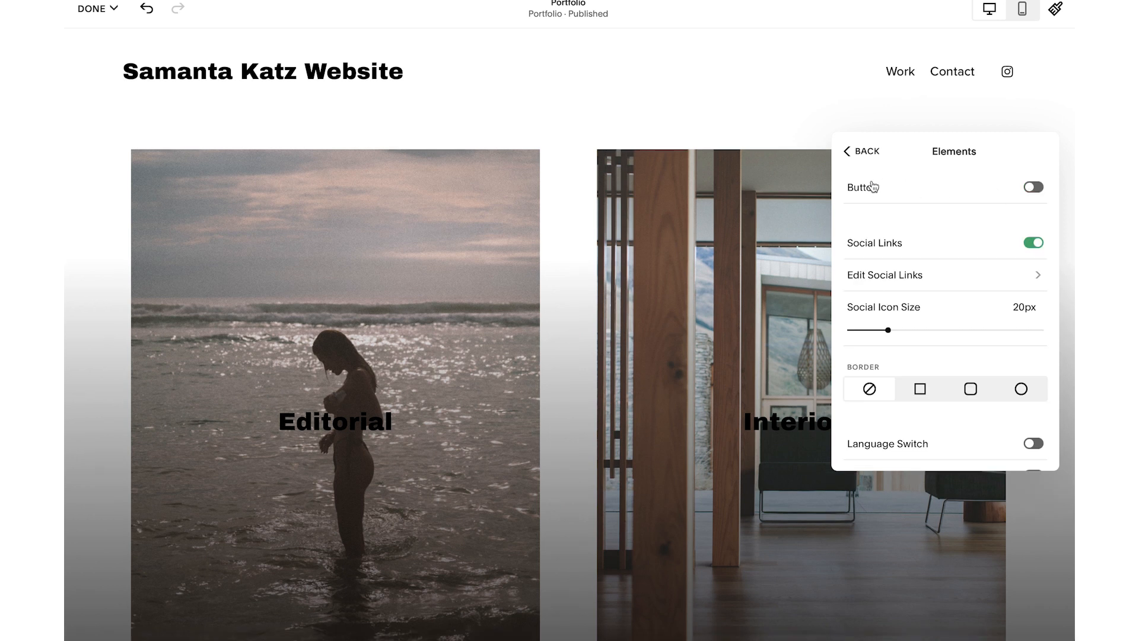
Step: Leave the header settings and save the edited page
left_click(868, 152)
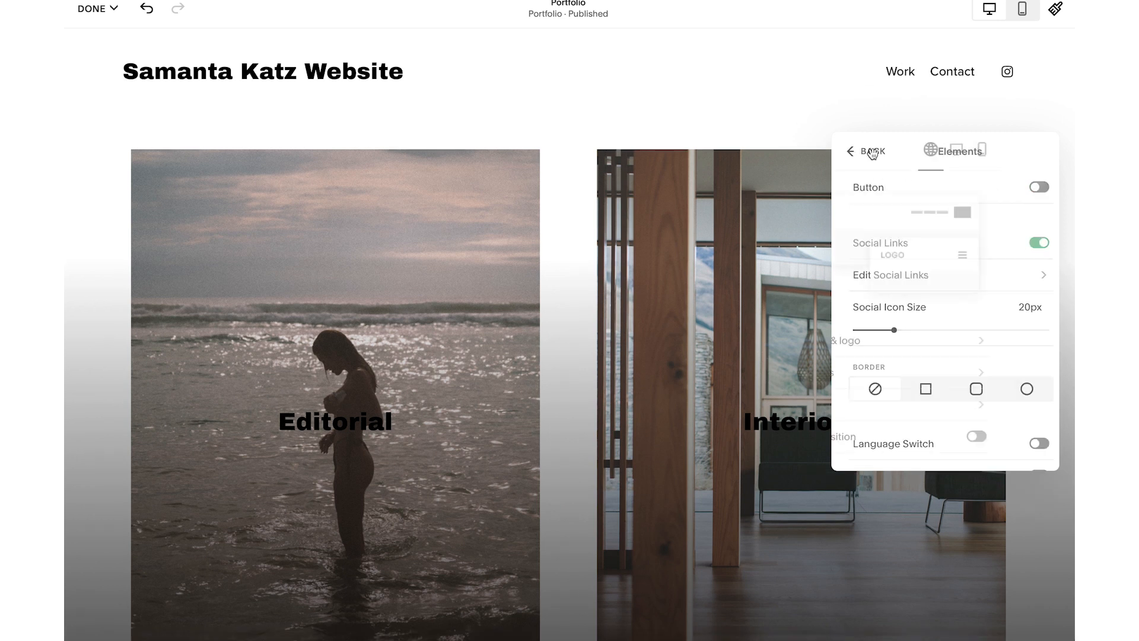
left_click(693, 105)
mouse_move(98, 9)
left_click(106, 48)
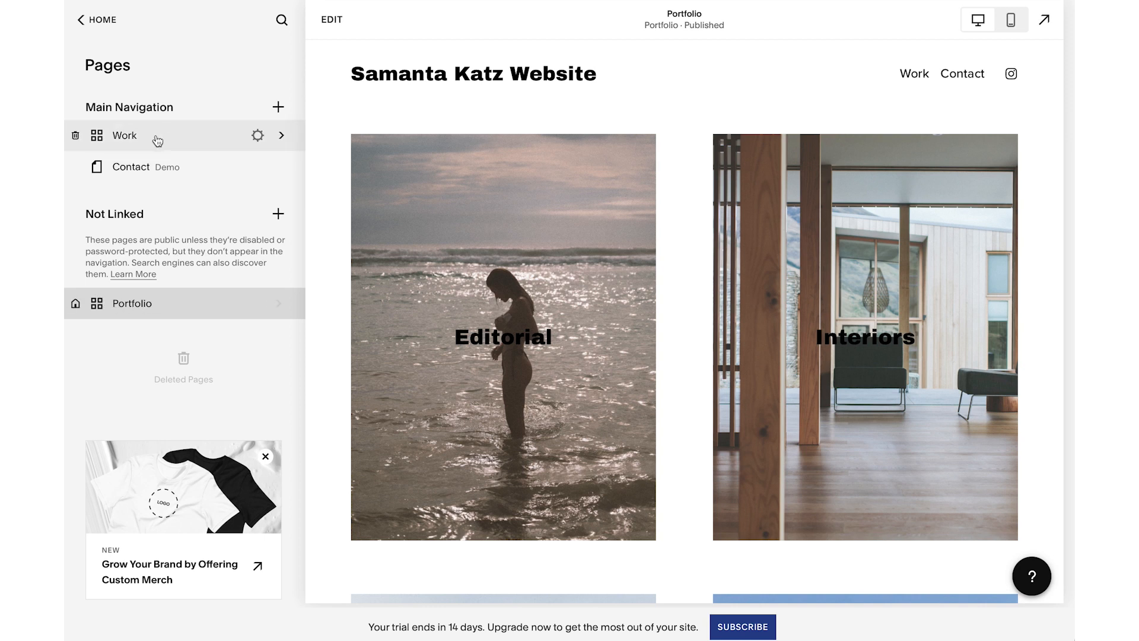
Step: Open the Portfolio page's settings, review its General options including password and homepage status, and close them
left_click(129, 314)
left_click(107, 24)
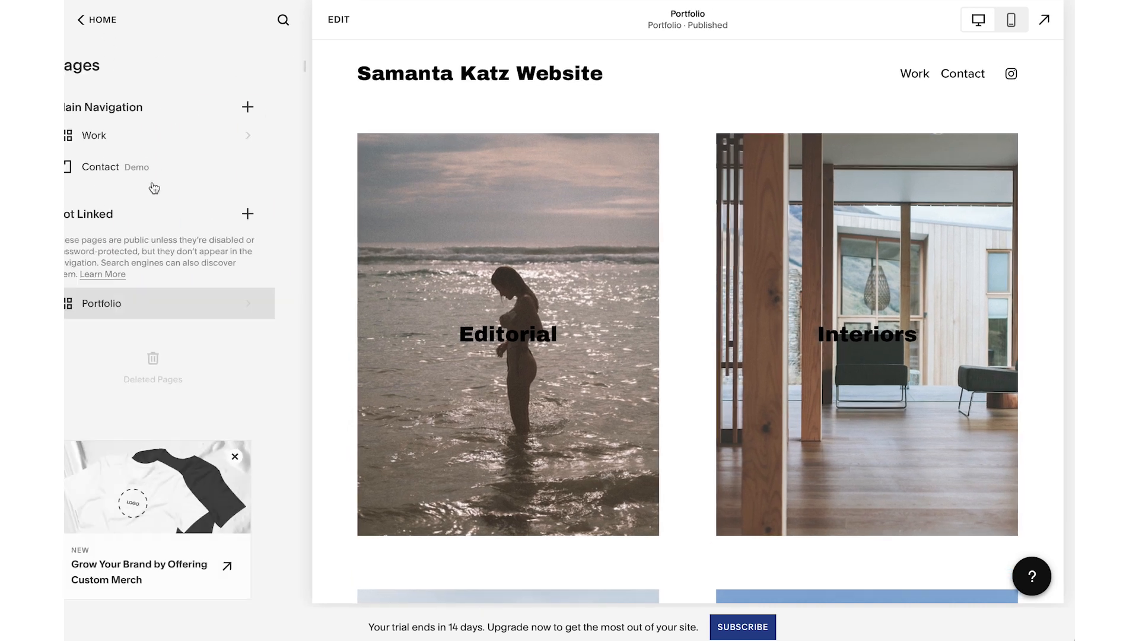
left_click(258, 303)
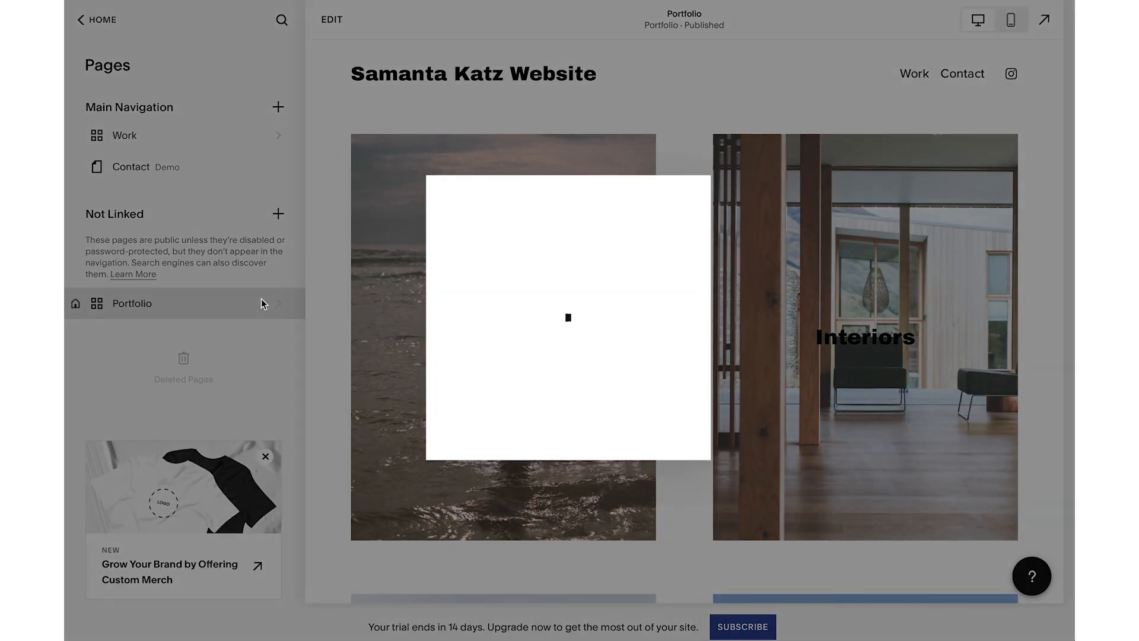
scroll(753, 399, "down", 2)
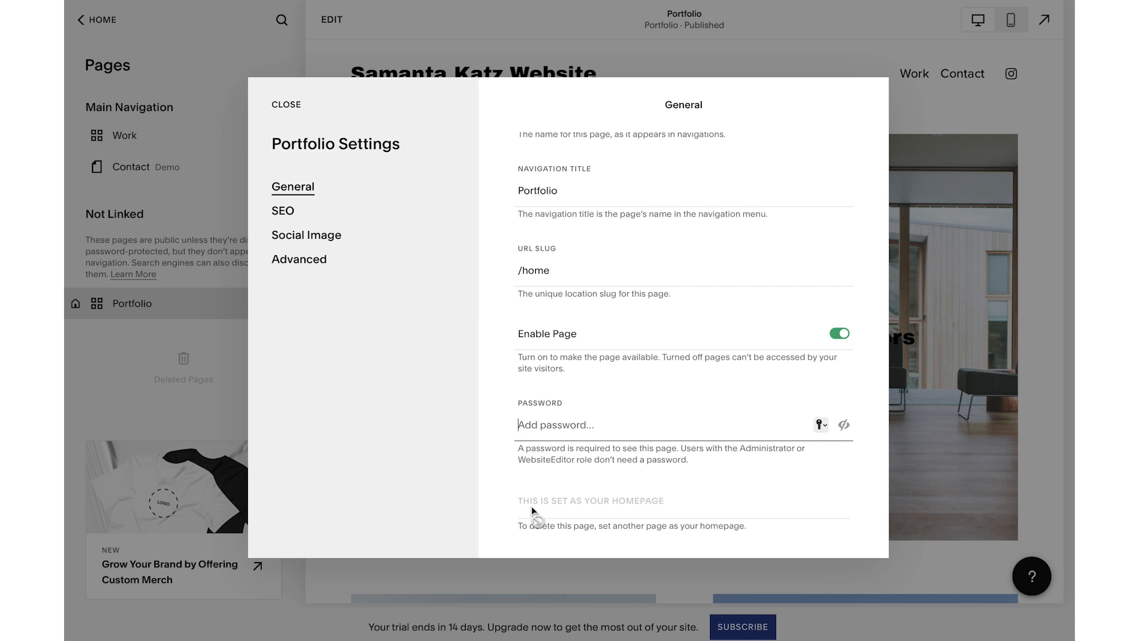
scroll(532, 505, "up", 3)
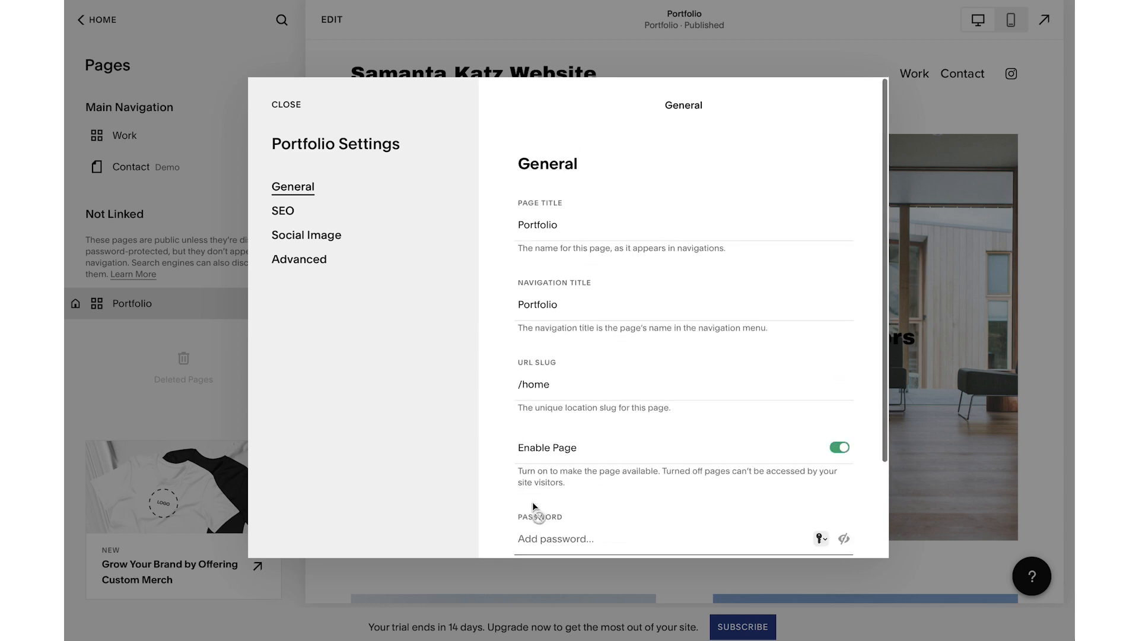
left_click(153, 378)
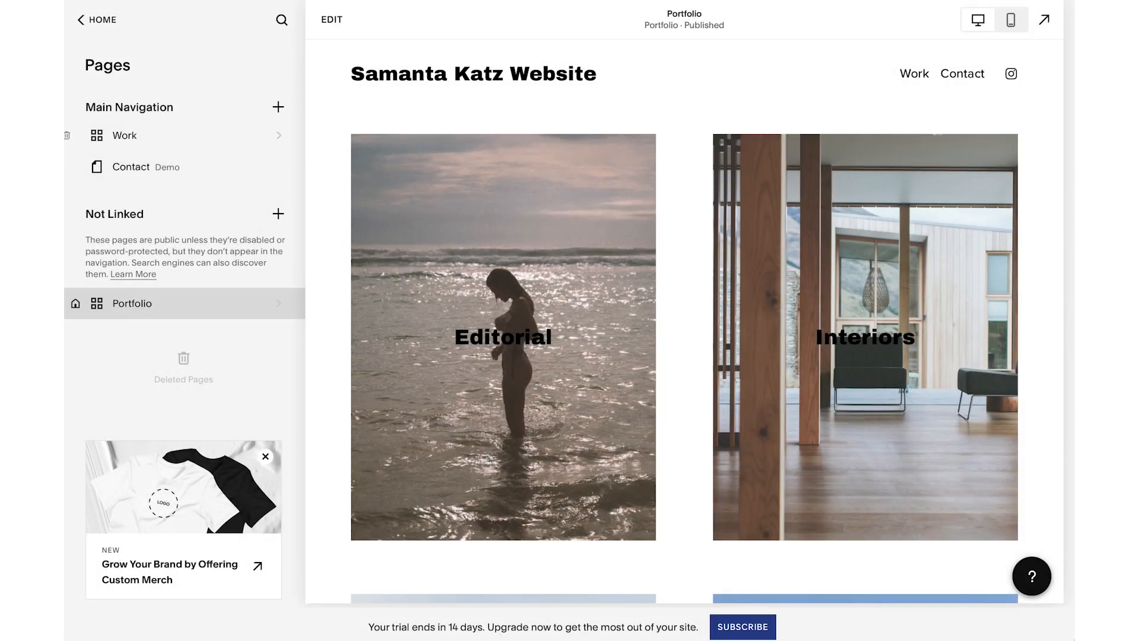
Step: Delete the Work page, move the Portfolio page from Not Linked into the main navigation above Contact, and check the page
left_click(67, 135)
left_click(656, 364)
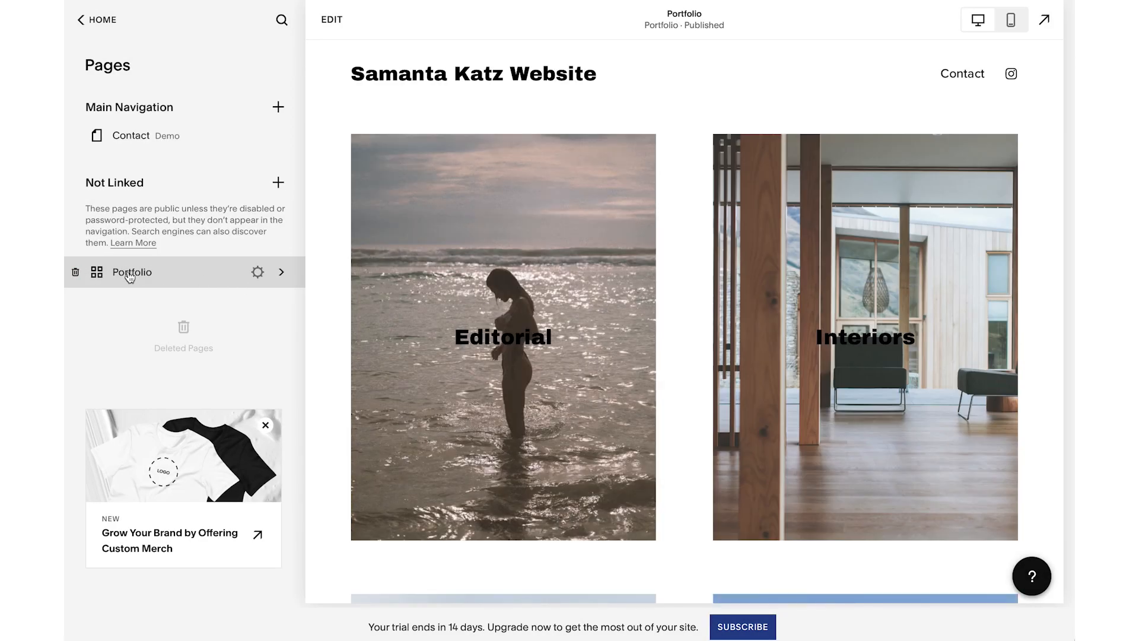
left_click_drag(129, 276, 133, 140)
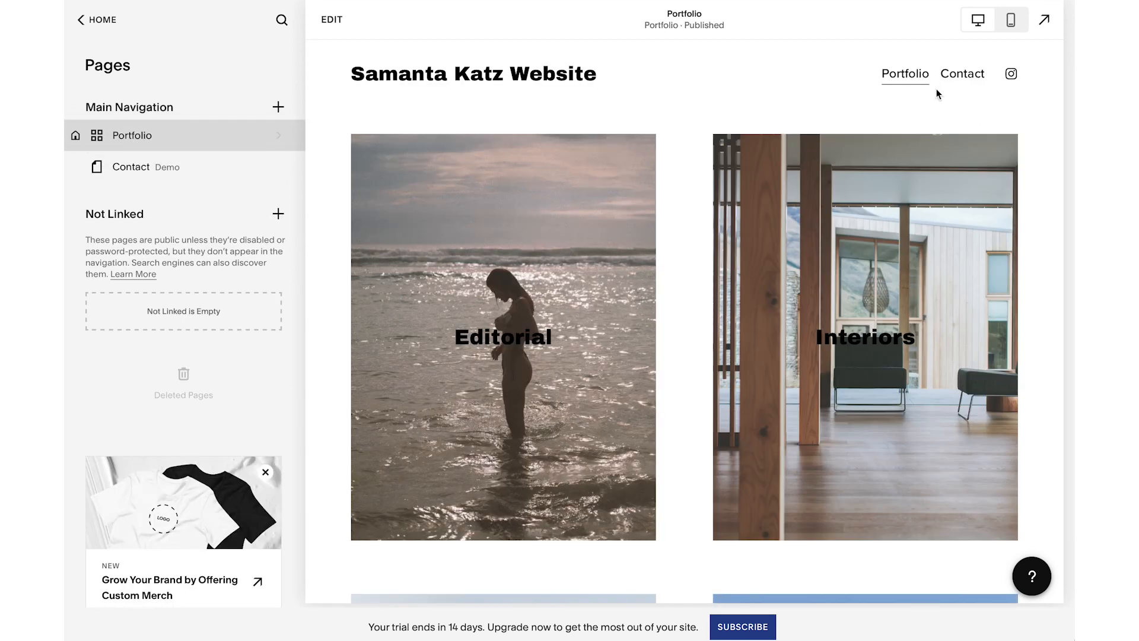
scroll(845, 218, "down", 5)
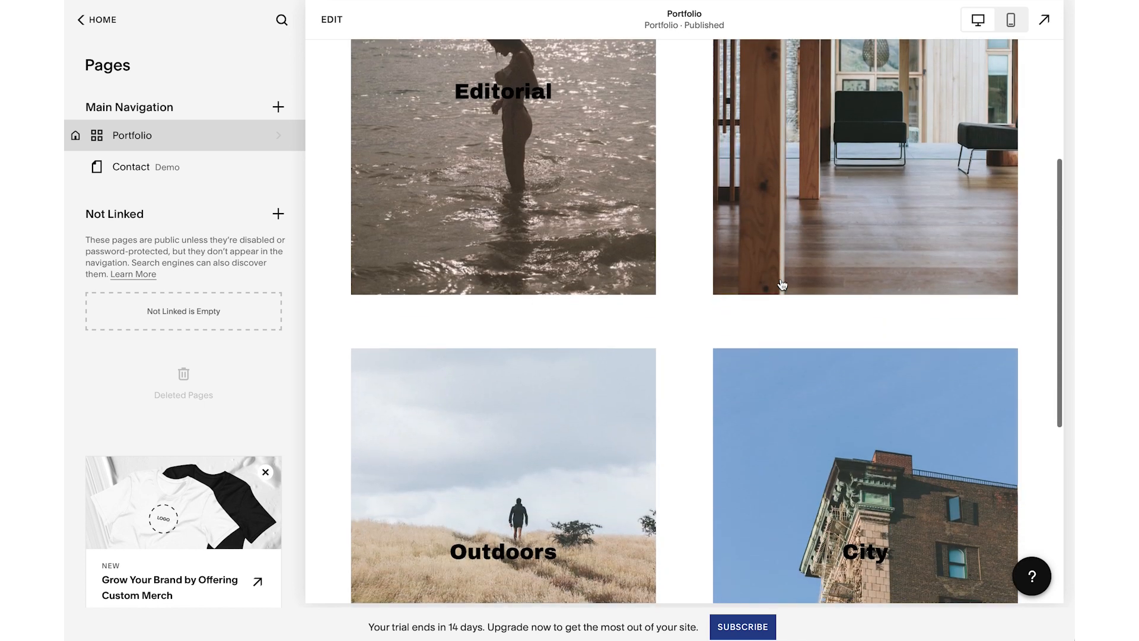
scroll(781, 285, "down", 7)
scroll(782, 284, "up", 15)
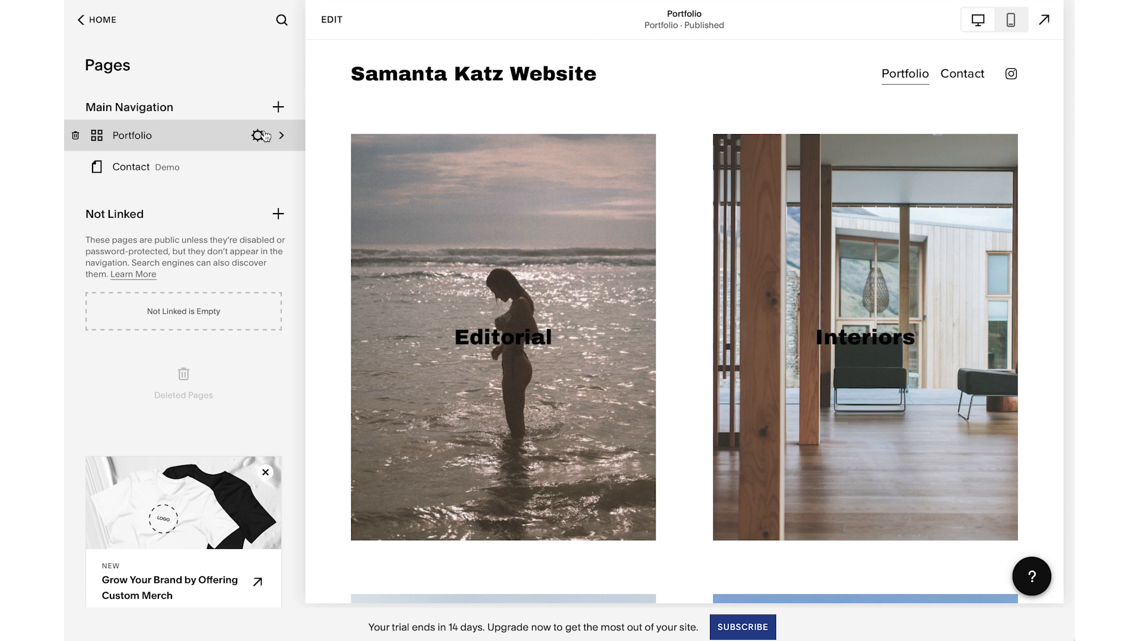
Step: Add a blank page named "test portfolio" to the main navigation
left_click(278, 107)
left_click(350, 155)
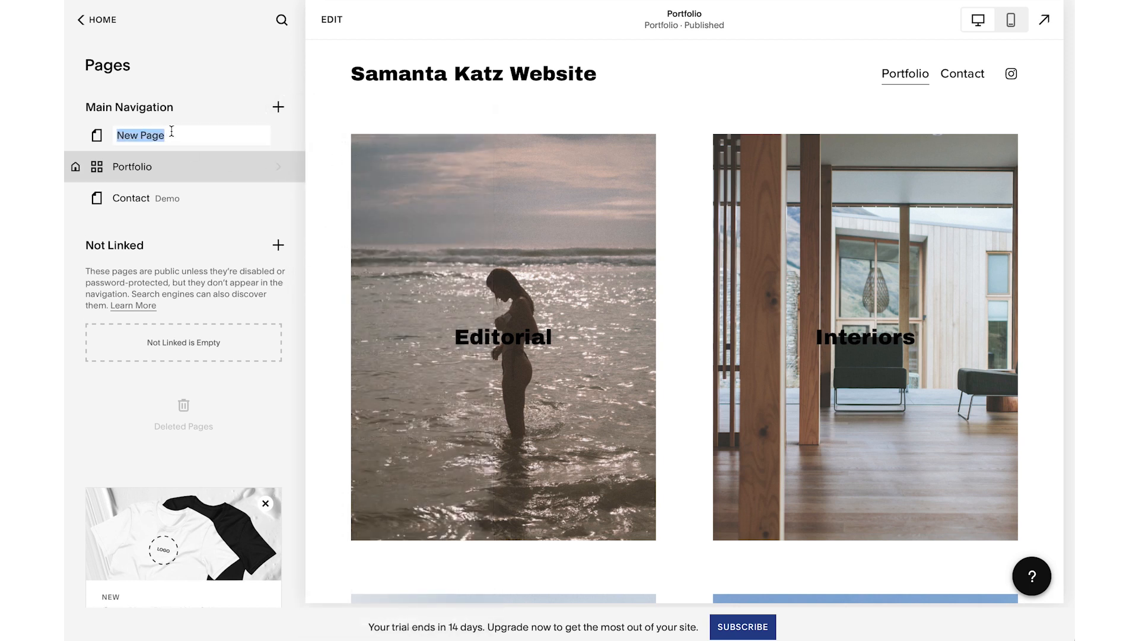
type("test portfolio")
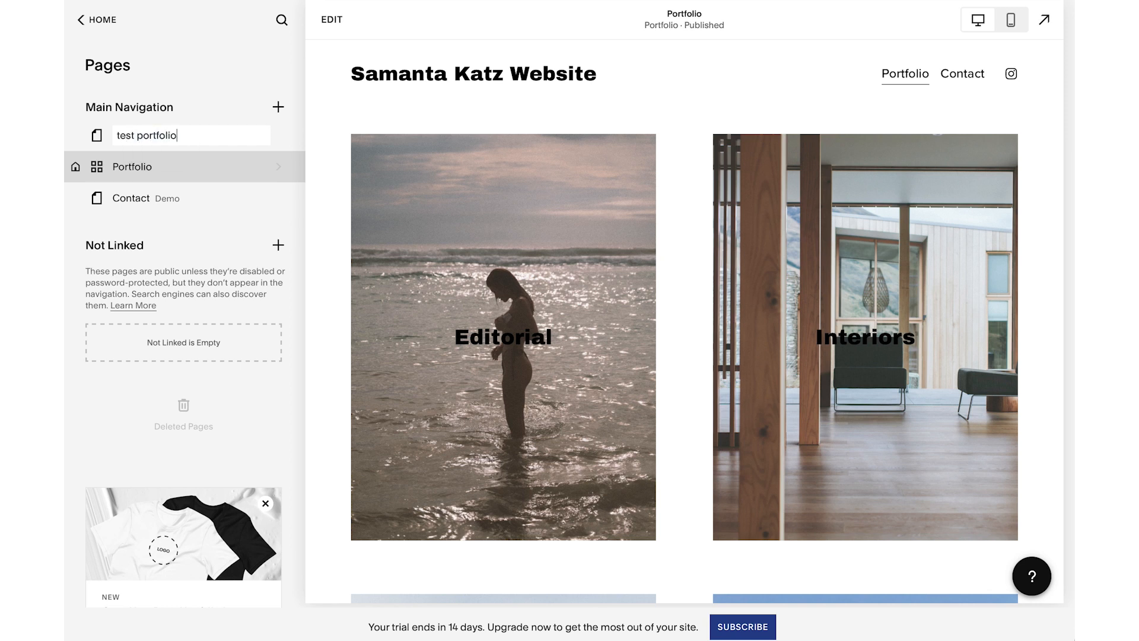
key("Return")
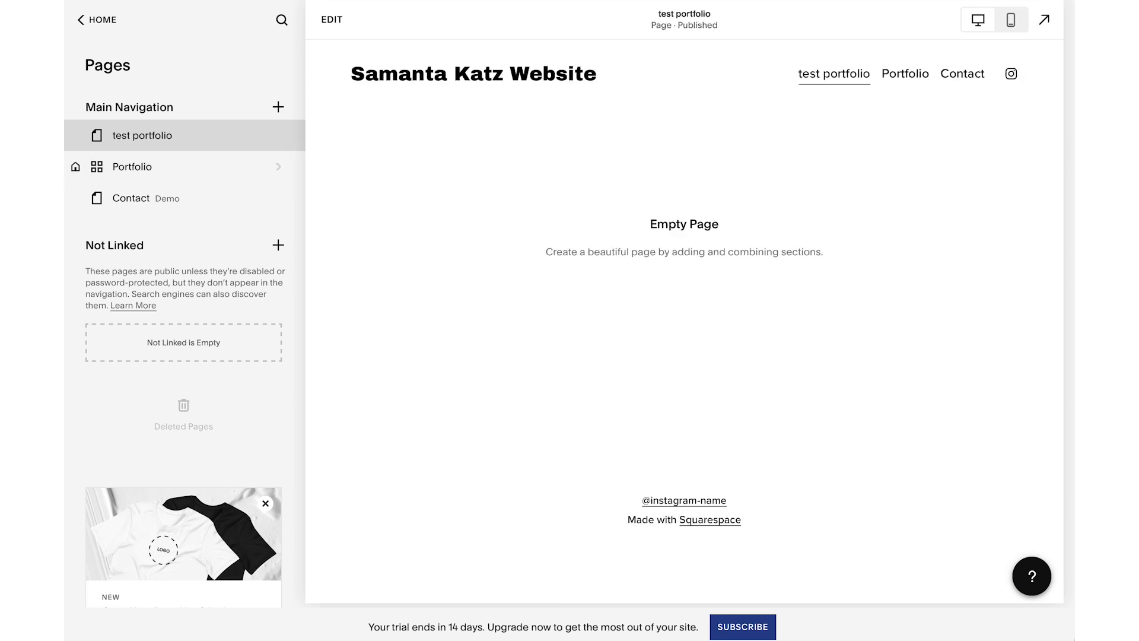
Step: Start editing the test portfolio page and browse the Intro and Portfolios layouts for a new section
left_click(332, 19)
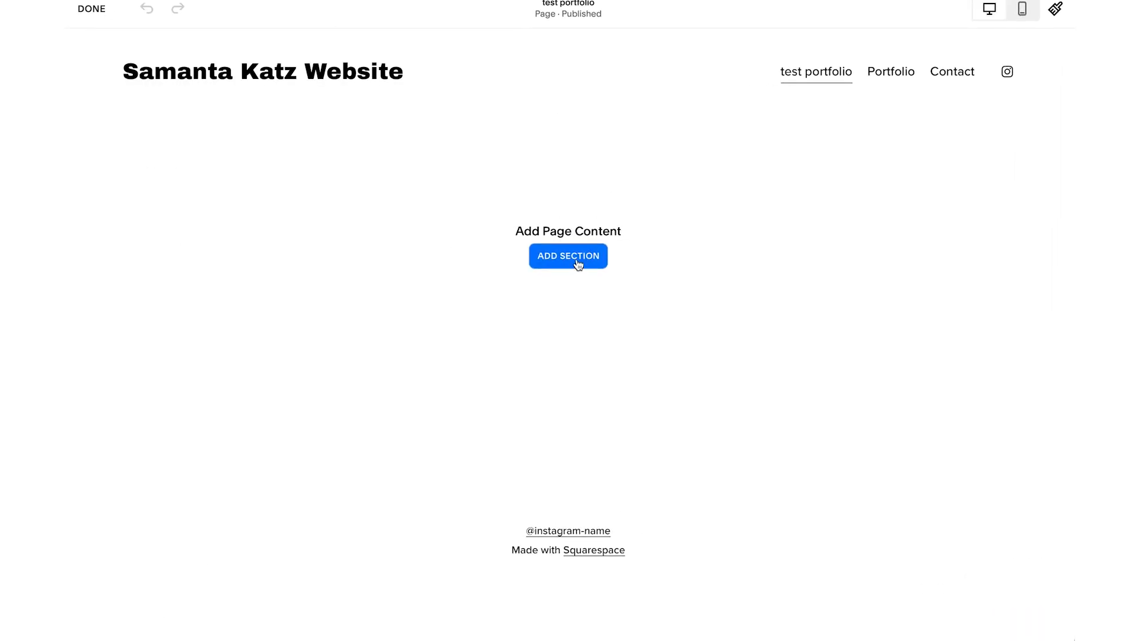
left_click(574, 261)
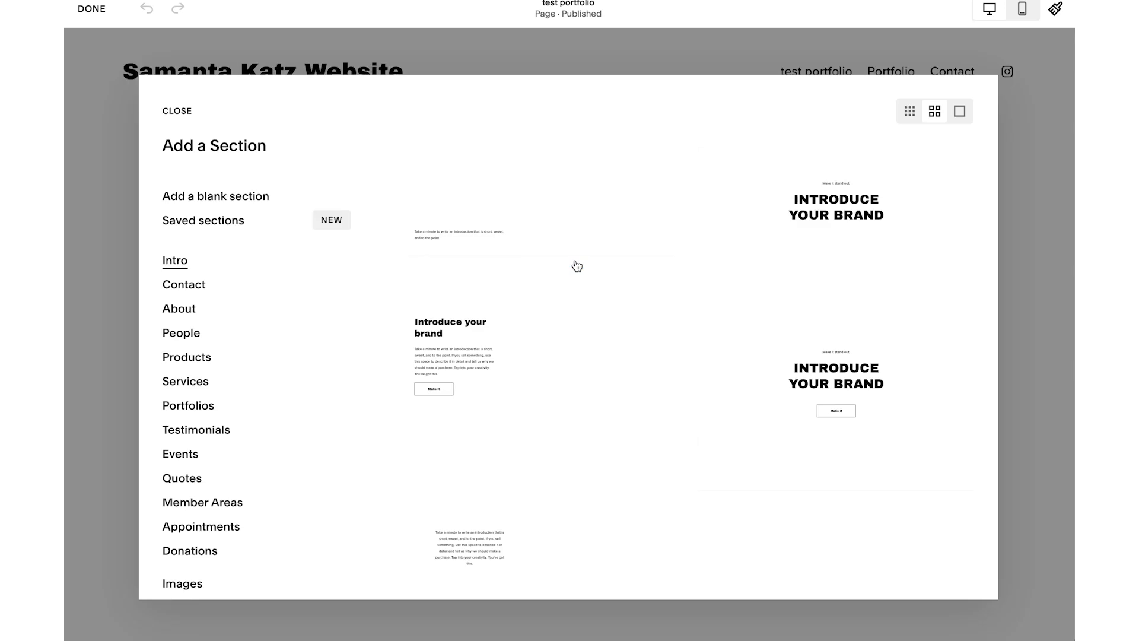
scroll(610, 373, "down", 5)
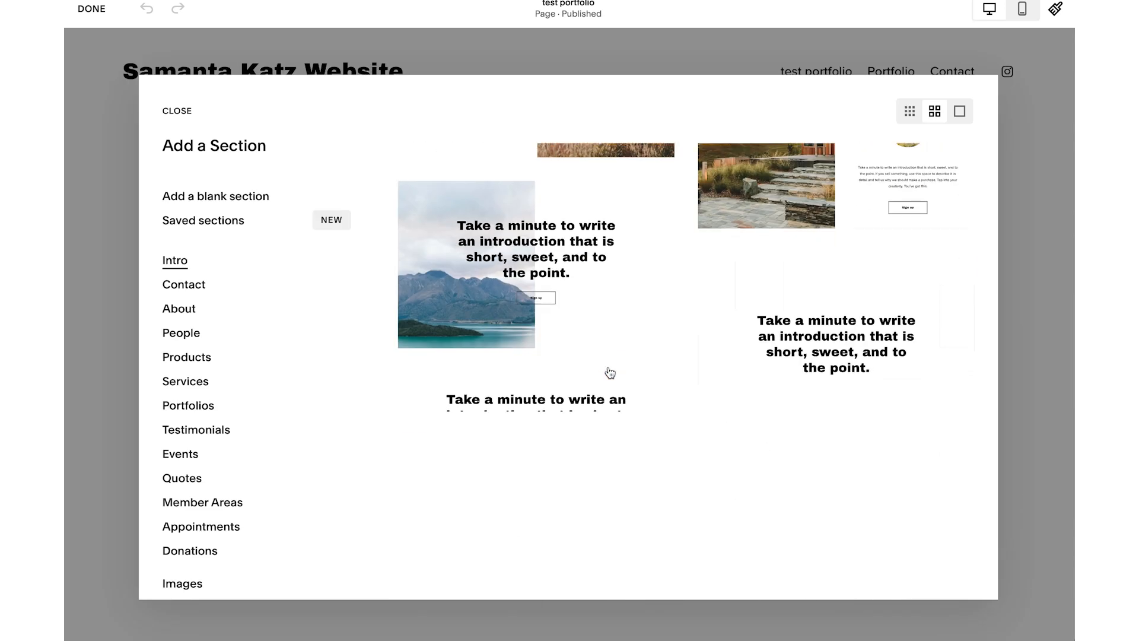
scroll(178, 353, "down", 3)
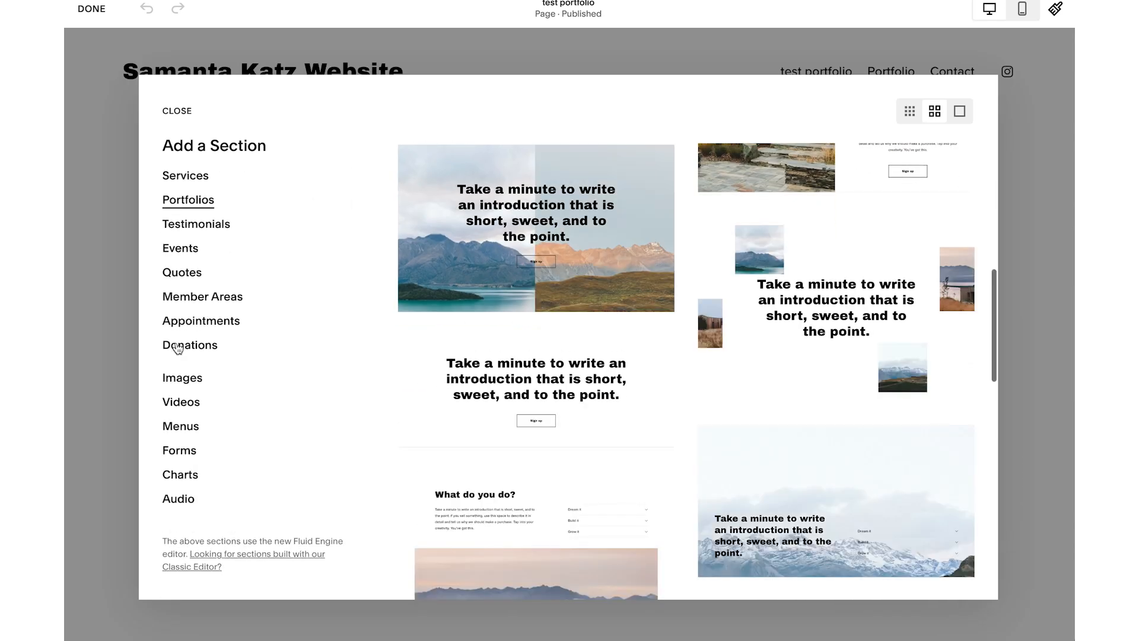
scroll(195, 328, "up", 2)
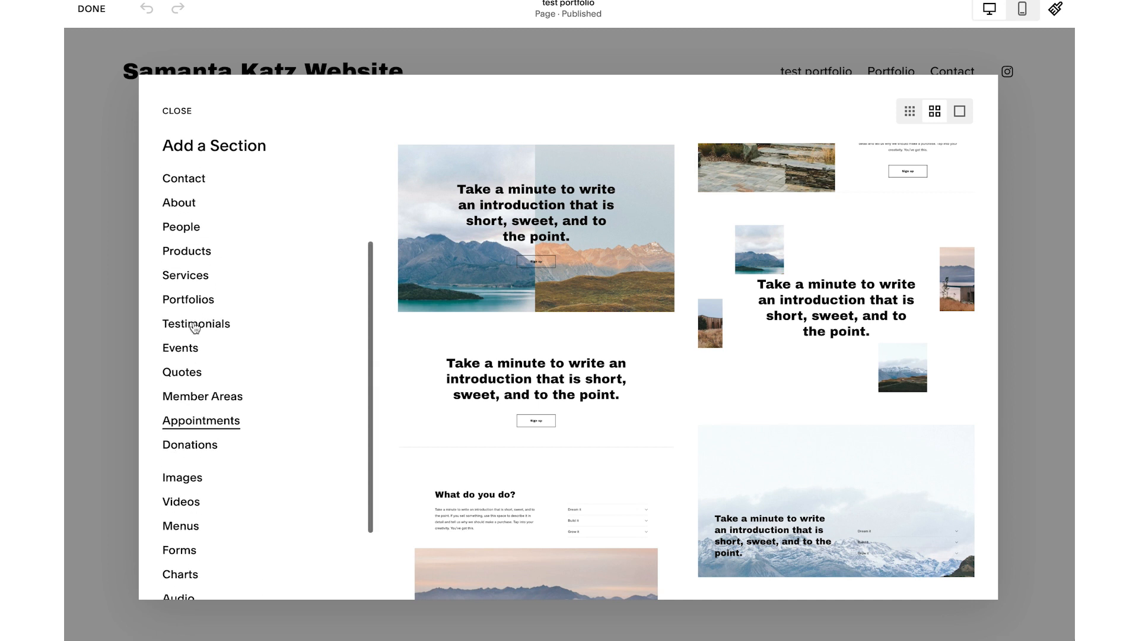
left_click(188, 311)
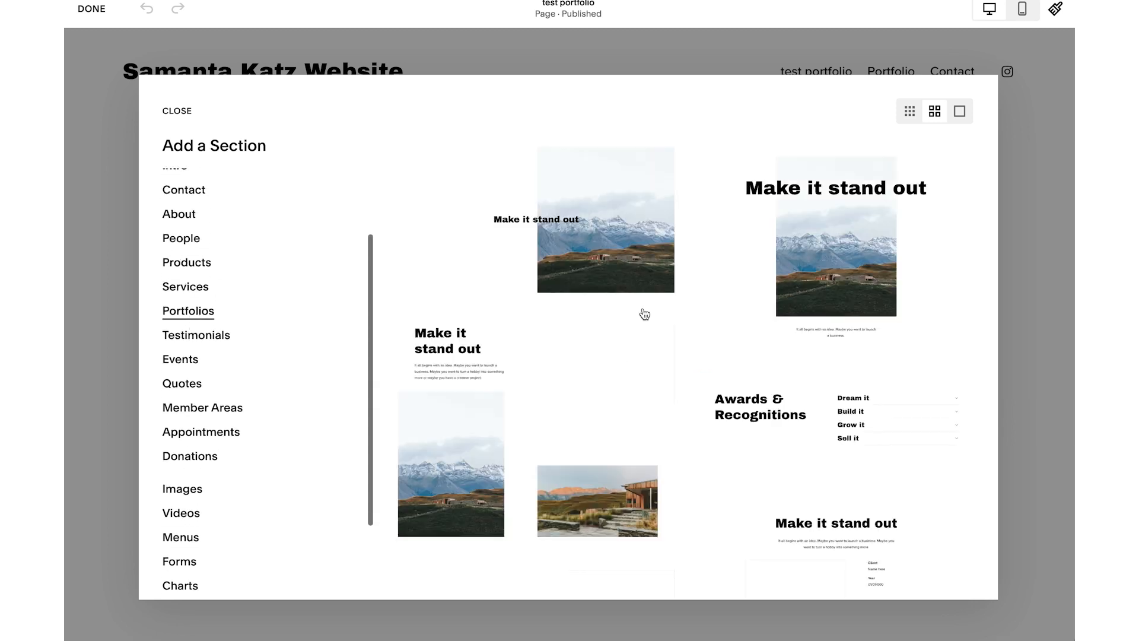
scroll(645, 314, "down", 10)
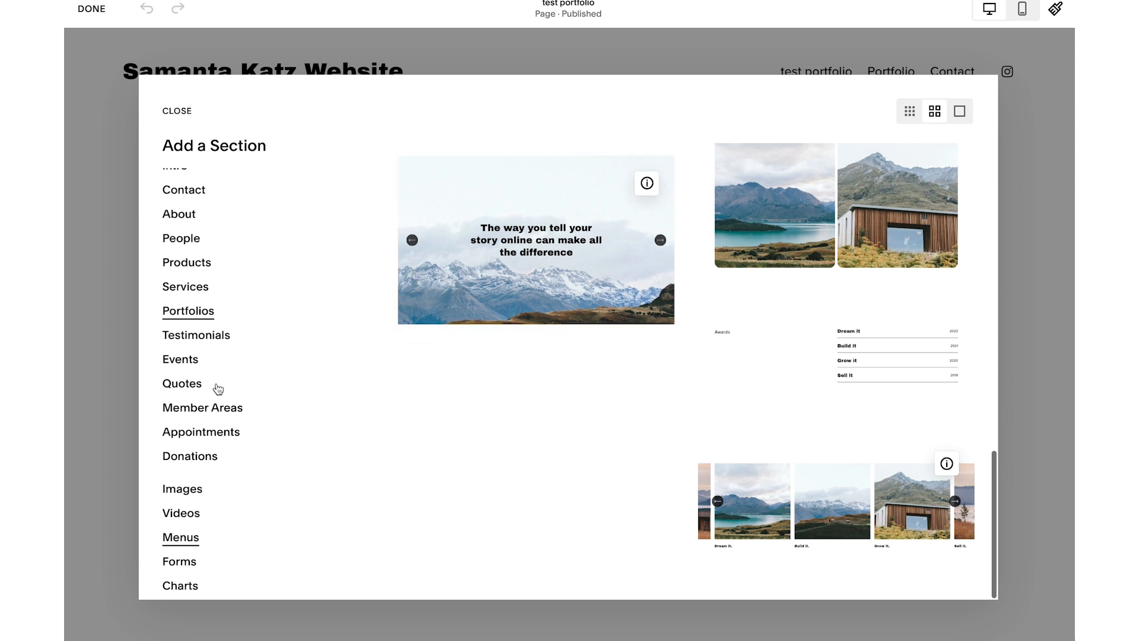
scroll(217, 388, "down", 2)
scroll(203, 466, "up", 1)
scroll(202, 466, "up", 3)
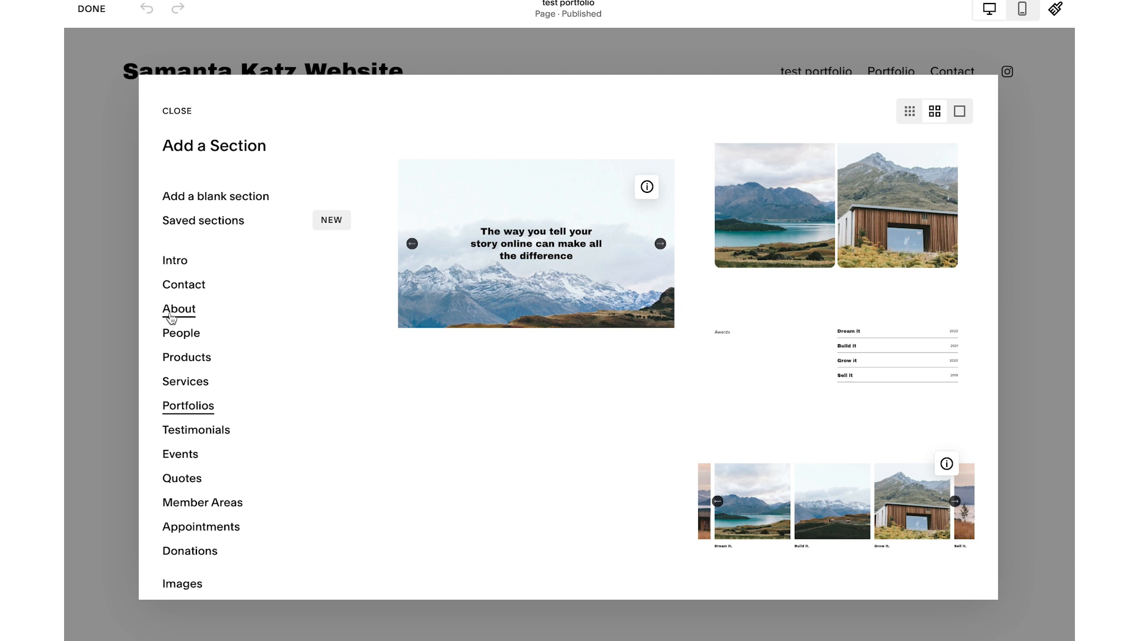
Step: Add the three-column staggered gallery section from the Images category to the page
scroll(172, 317, "down", 4)
left_click(191, 385)
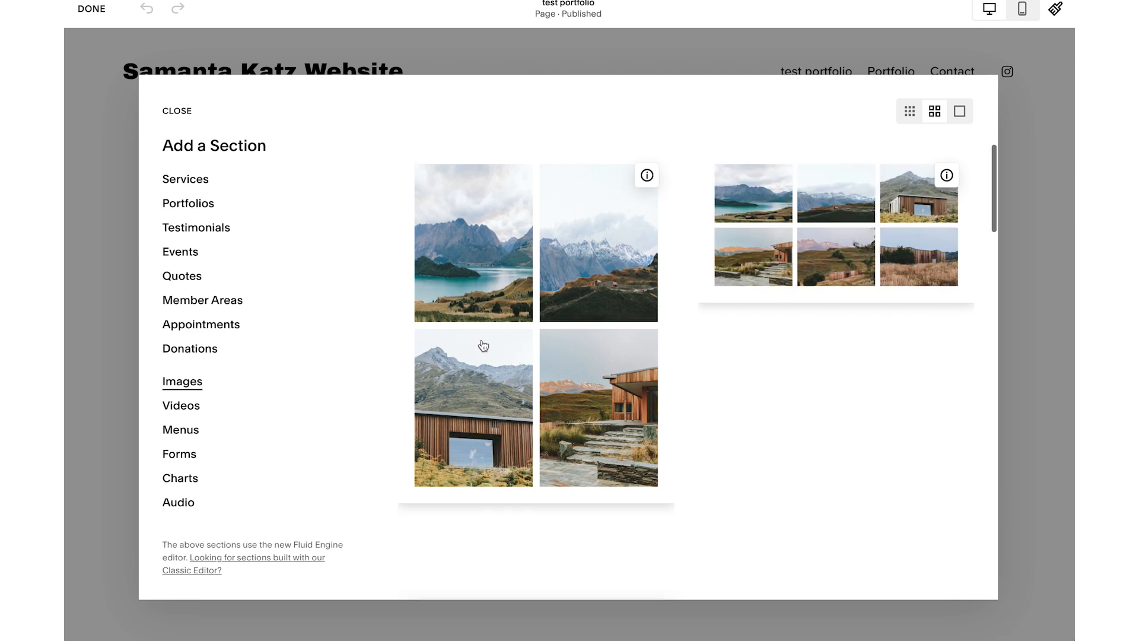
scroll(678, 311, "down", 3)
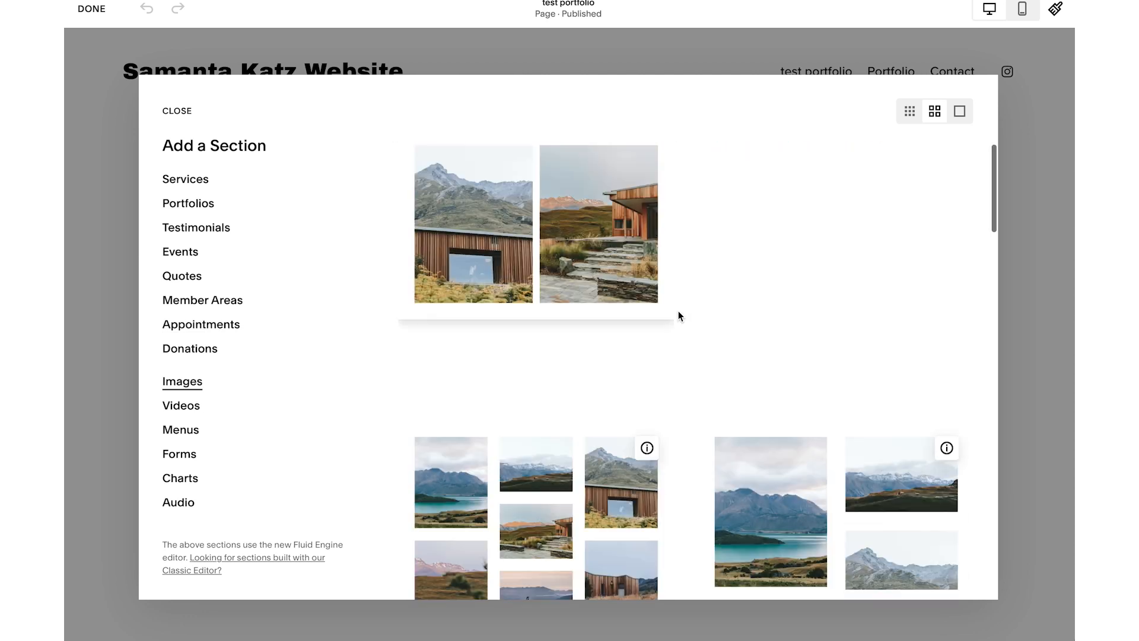
scroll(678, 316, "down", 5)
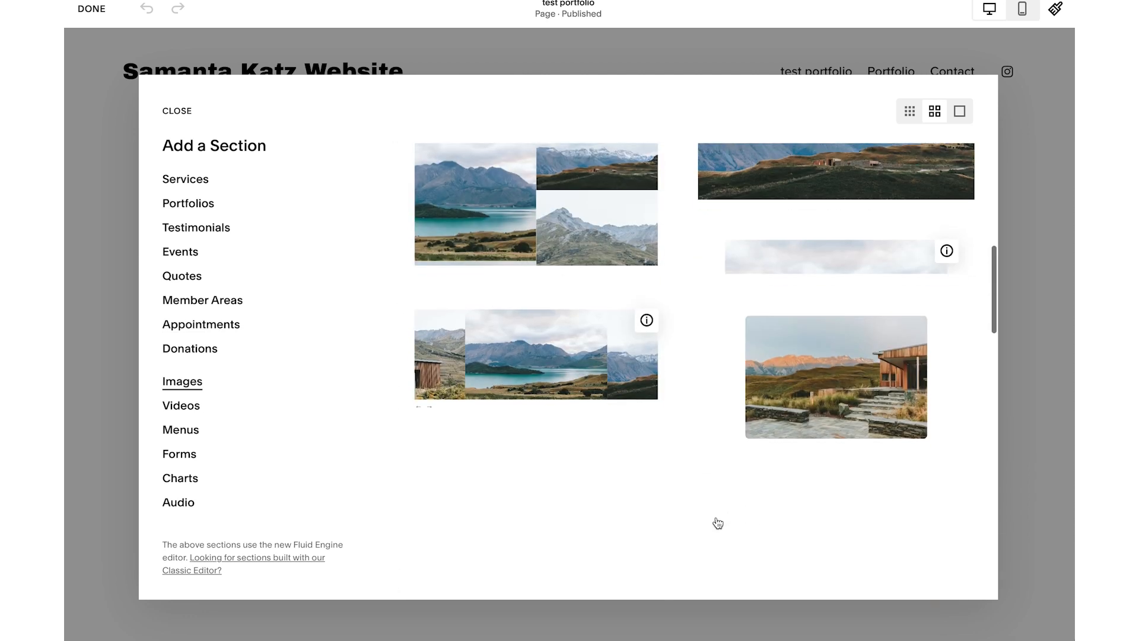
scroll(718, 523, "up", 7)
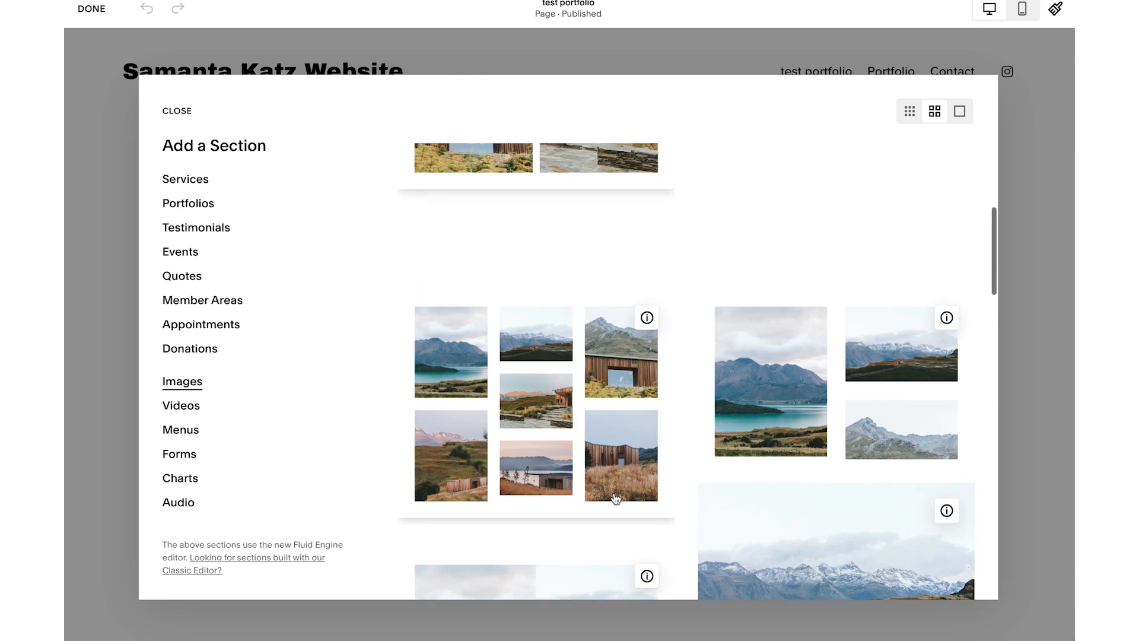
left_click(570, 457)
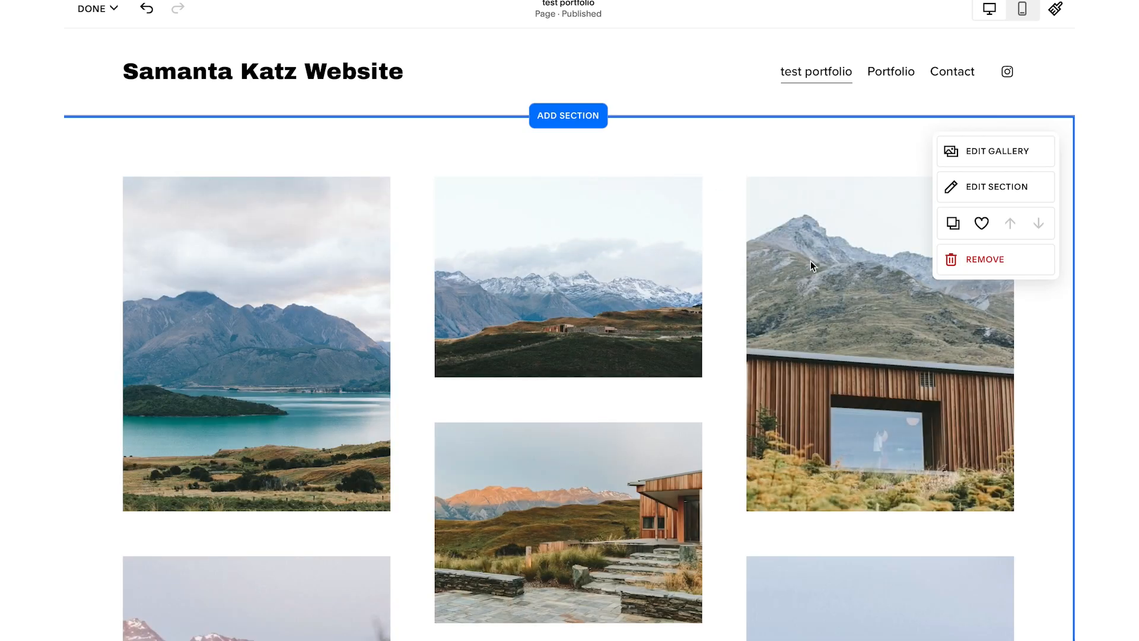
Step: Open the new section's gallery for editing and remove all of its placeholder images
left_click(1004, 149)
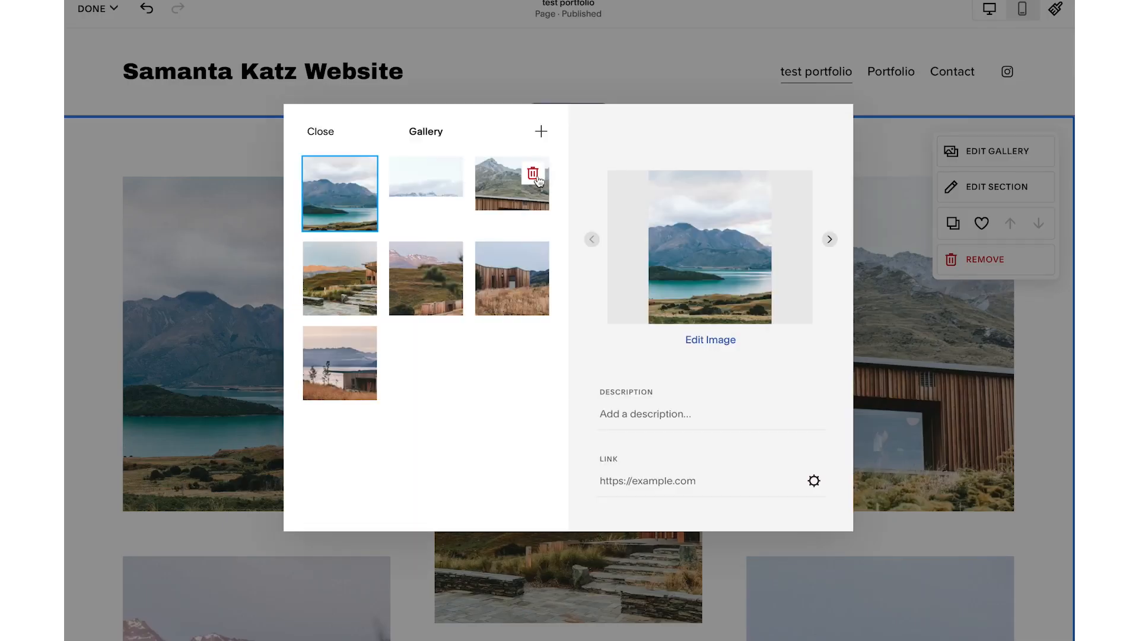
left_click(533, 173)
left_click(586, 362)
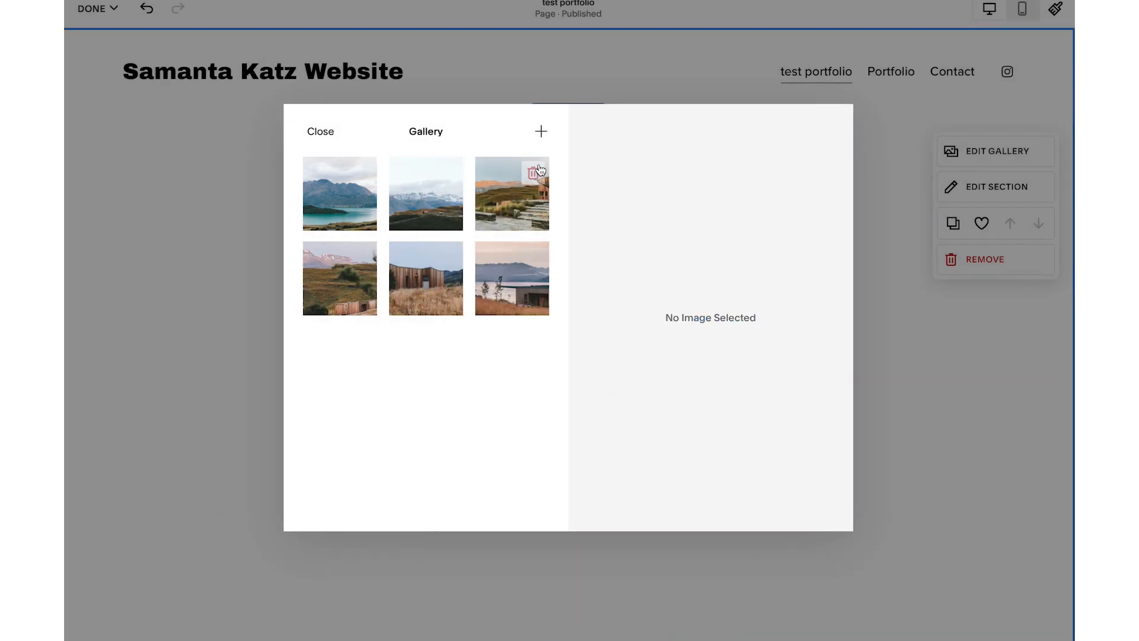
left_click(533, 172)
left_click(621, 362)
left_click(533, 172)
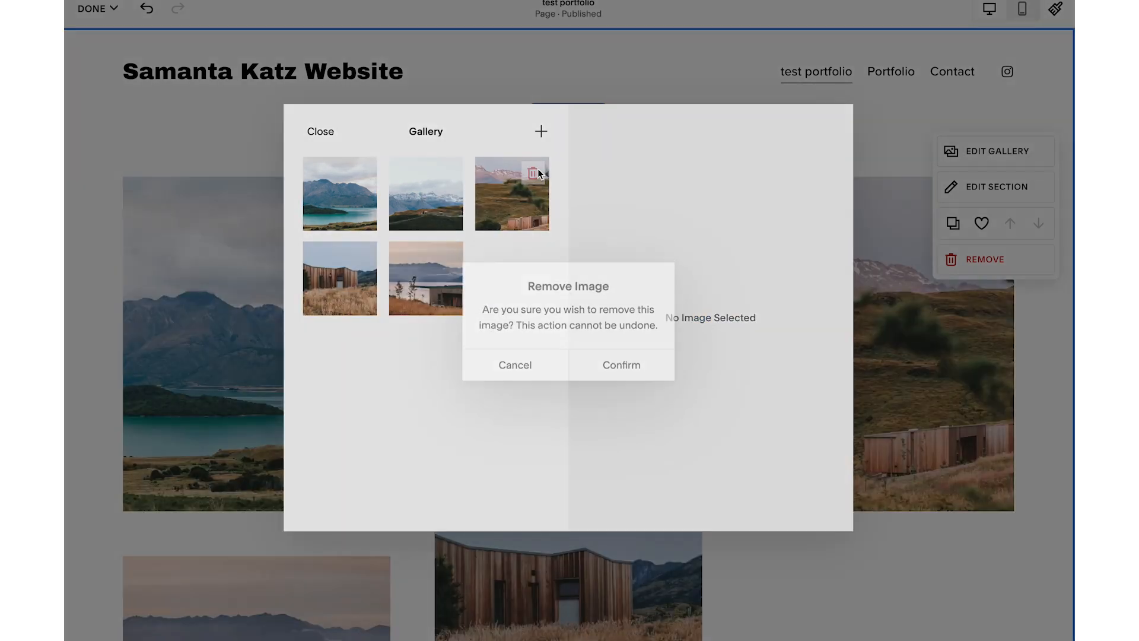
left_click(618, 362)
left_click(533, 173)
left_click(621, 360)
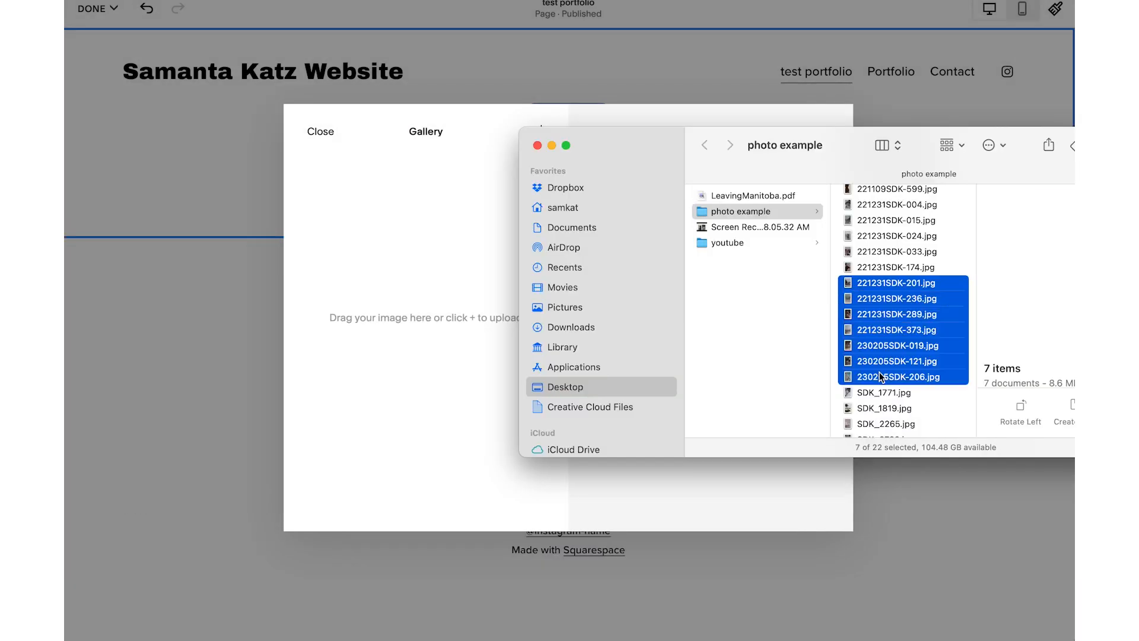
Step: Add the seven selected photos from the "photo example" folder to the gallery, check the layout and save the page
left_click_drag(896, 314, 390, 418)
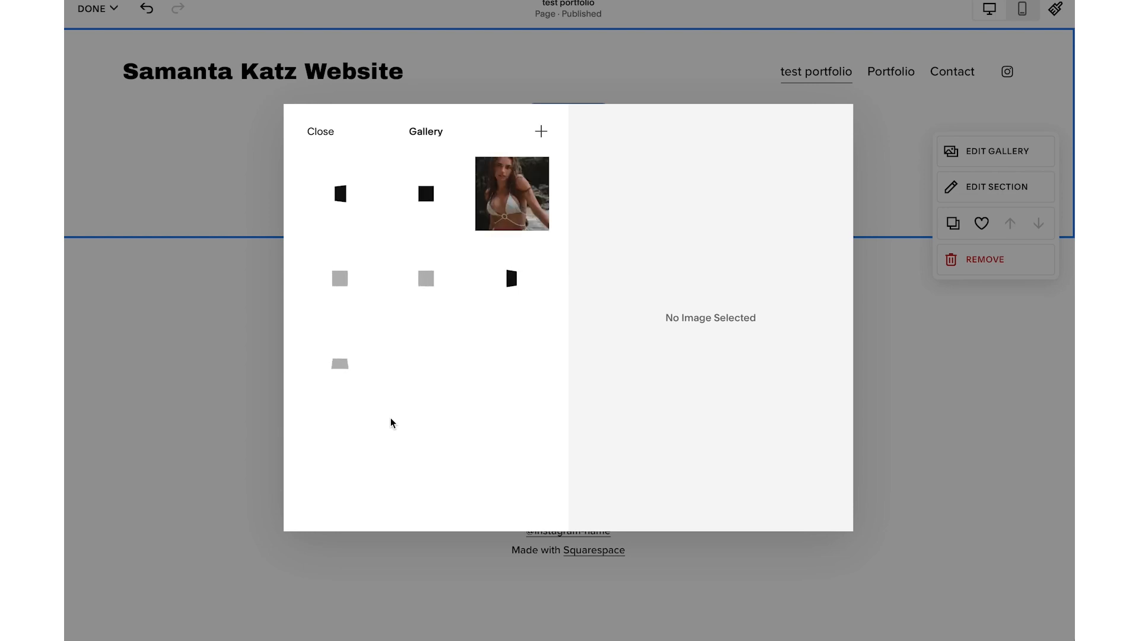
left_click(319, 132)
scroll(412, 336, "down", 12)
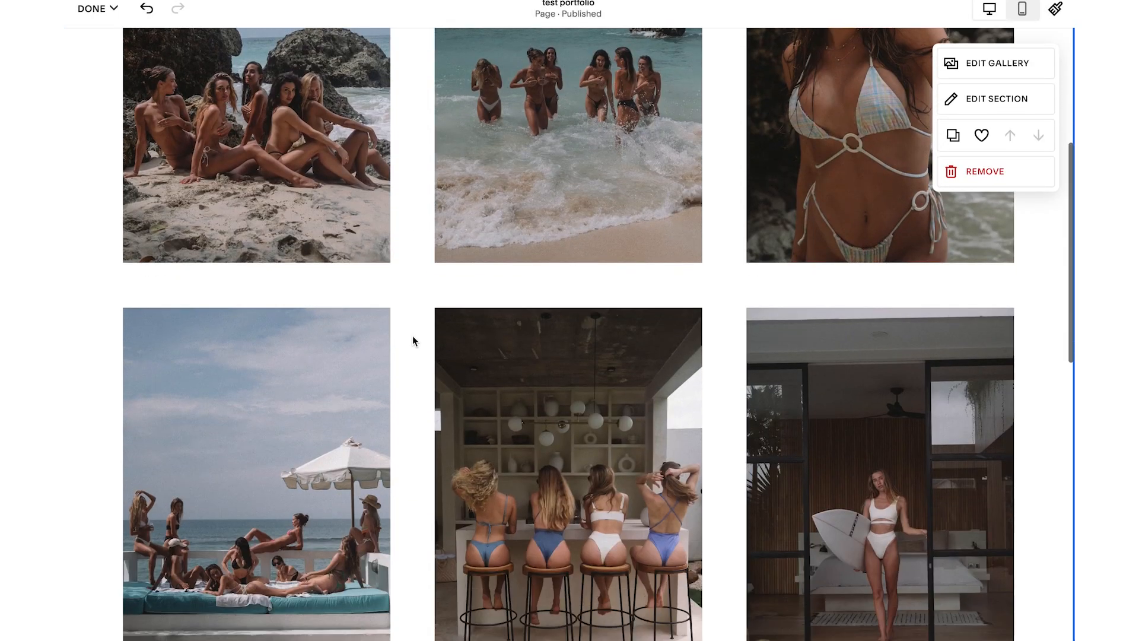
scroll(412, 339, "up", 12)
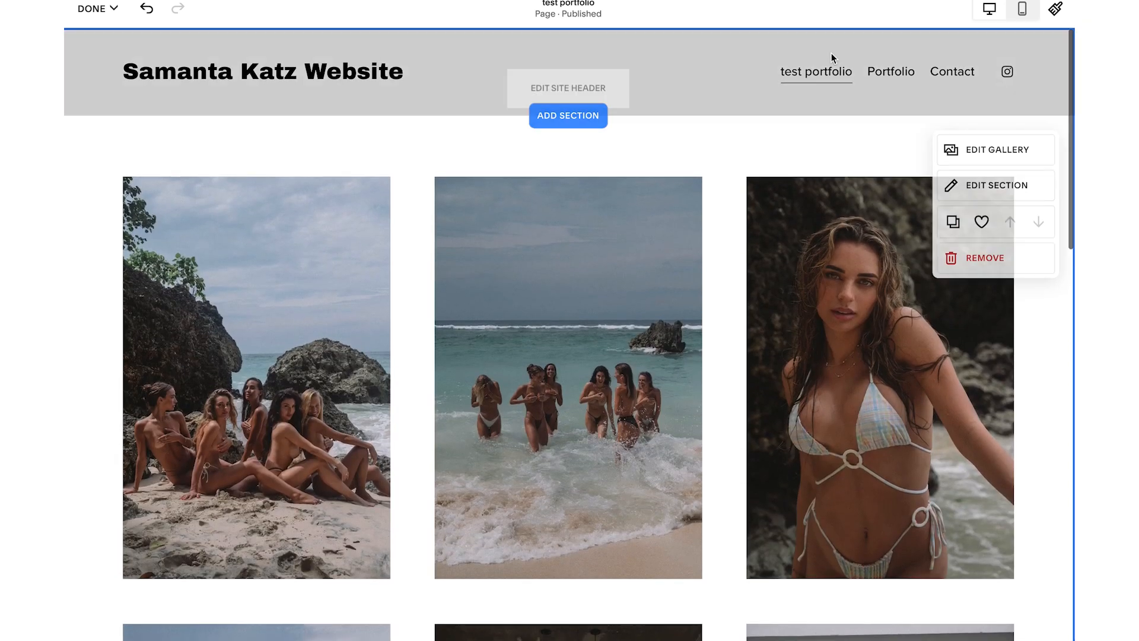
left_click(89, 13)
left_click(93, 52)
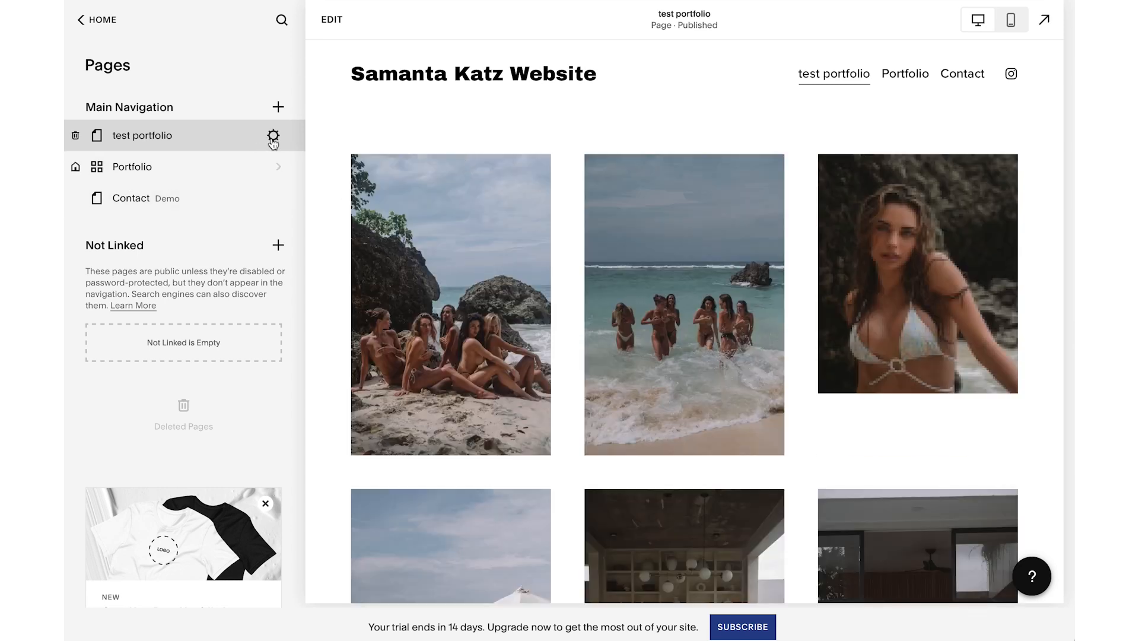
Step: Duplicate the test portfolio page and move the copy into the main navigation directly below the original
left_click(273, 136)
scroll(501, 315, "down", 3)
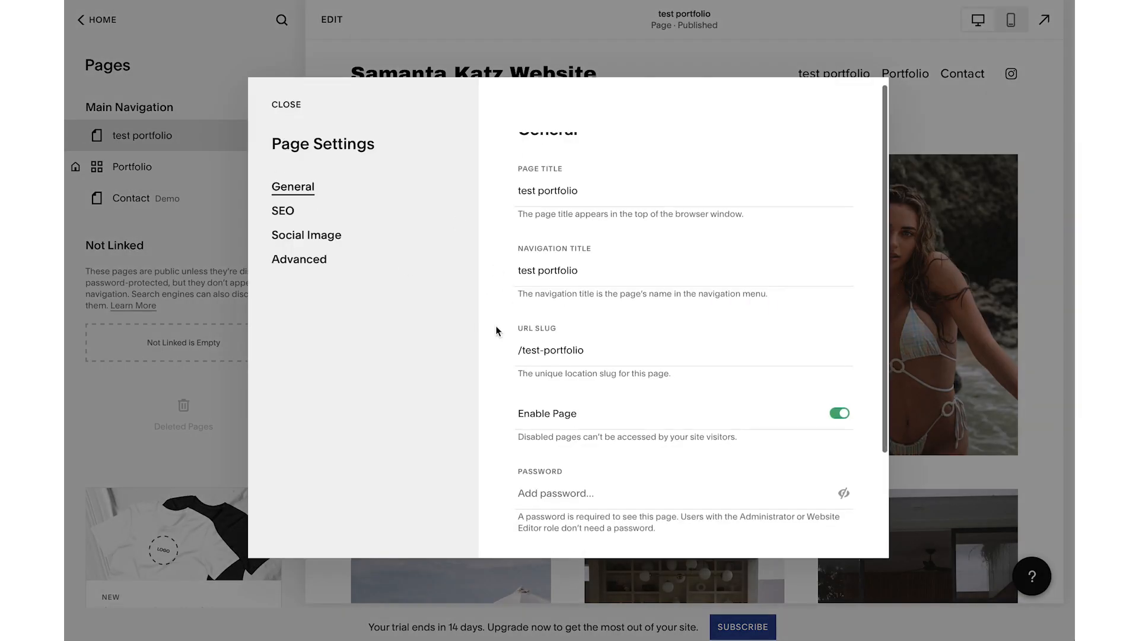
left_click(563, 454)
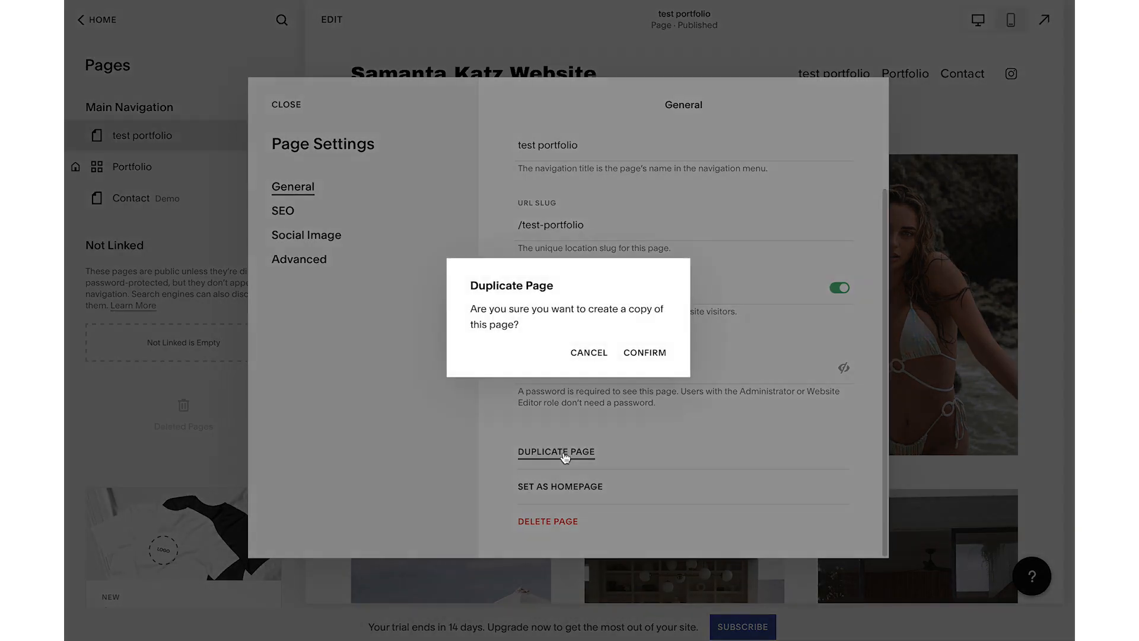
left_click(646, 352)
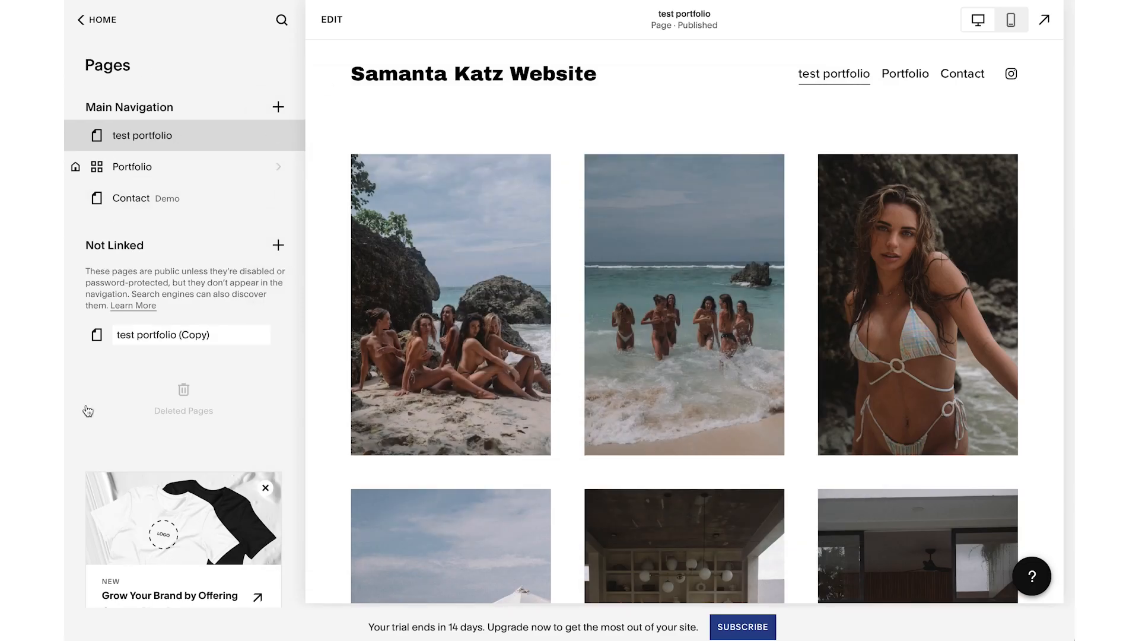
left_click(121, 347)
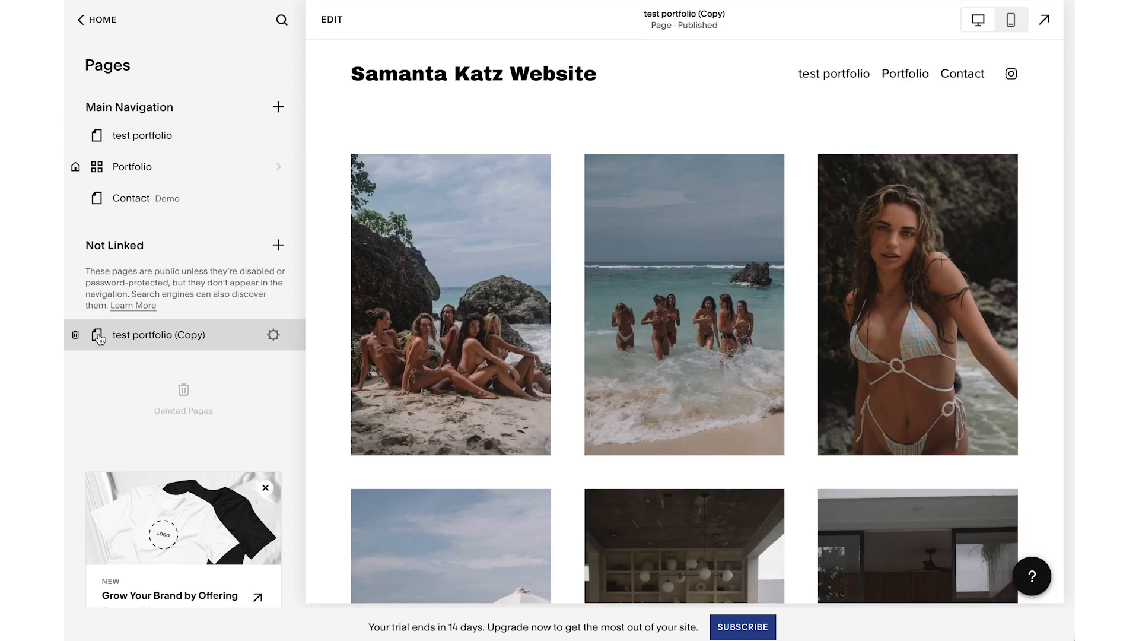
left_click_drag(99, 338, 132, 173)
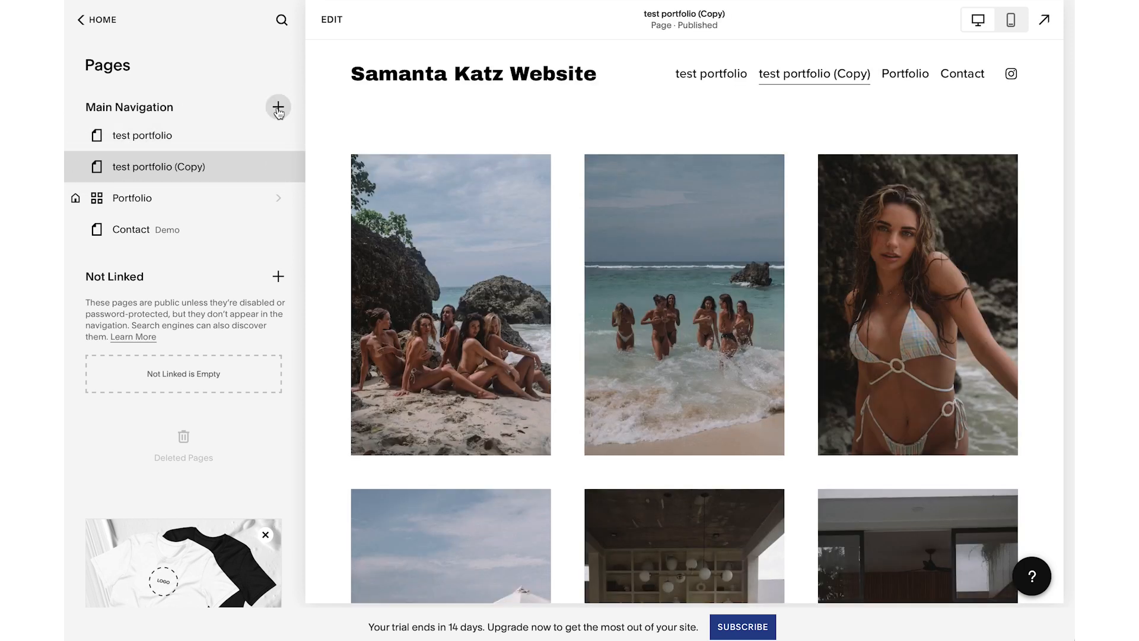
Step: Add a folder named "photography" to the main navigation
left_click(277, 108)
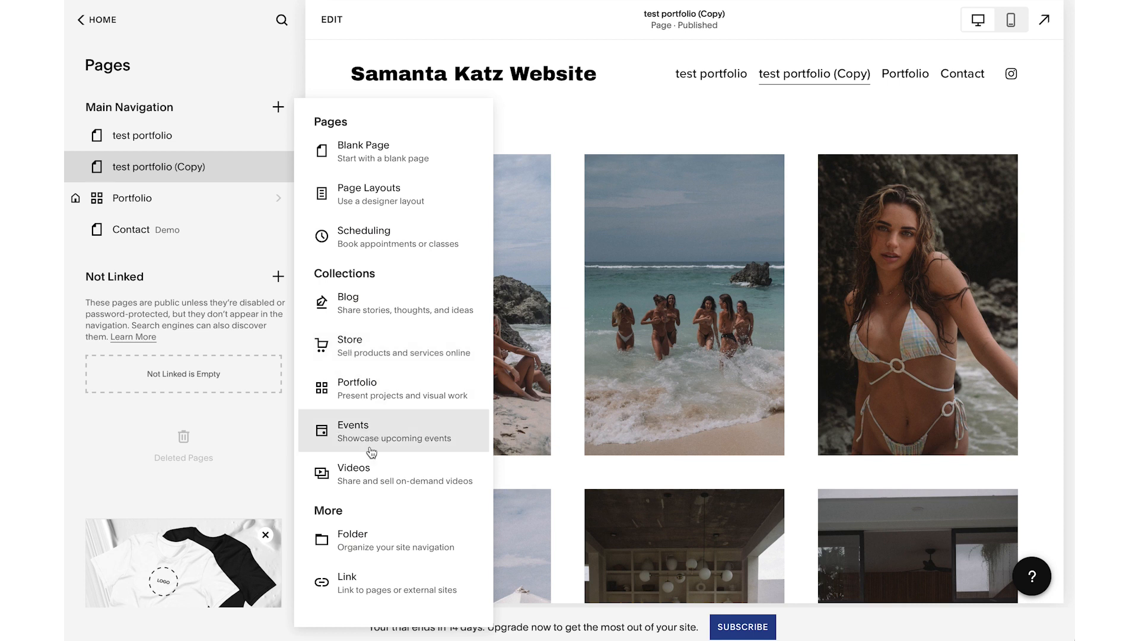
left_click(361, 551)
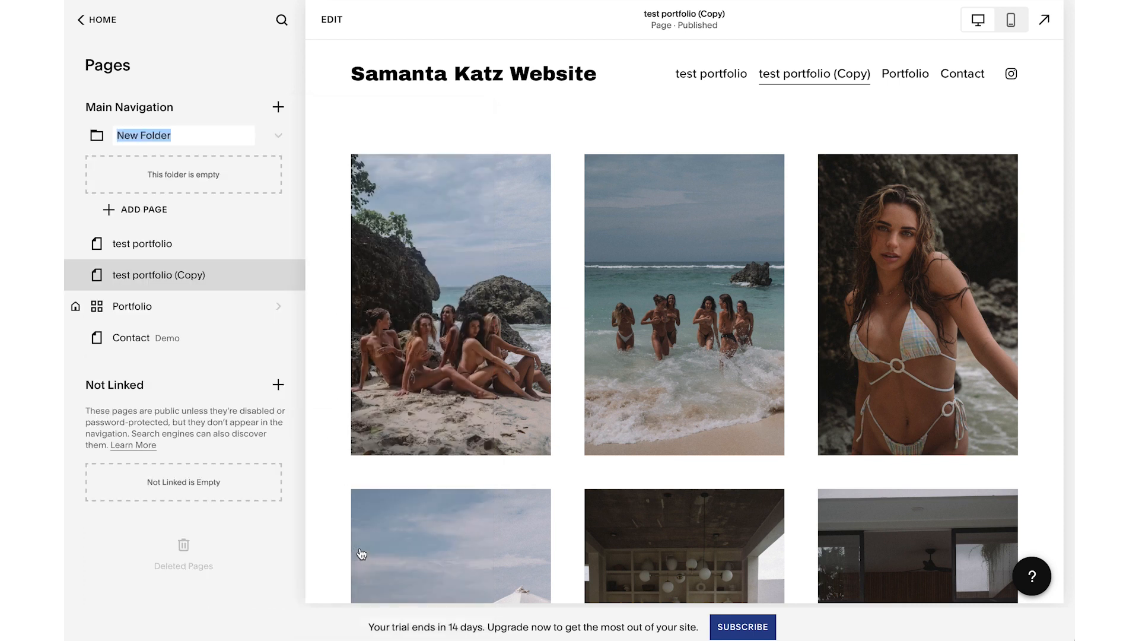
type("poet")
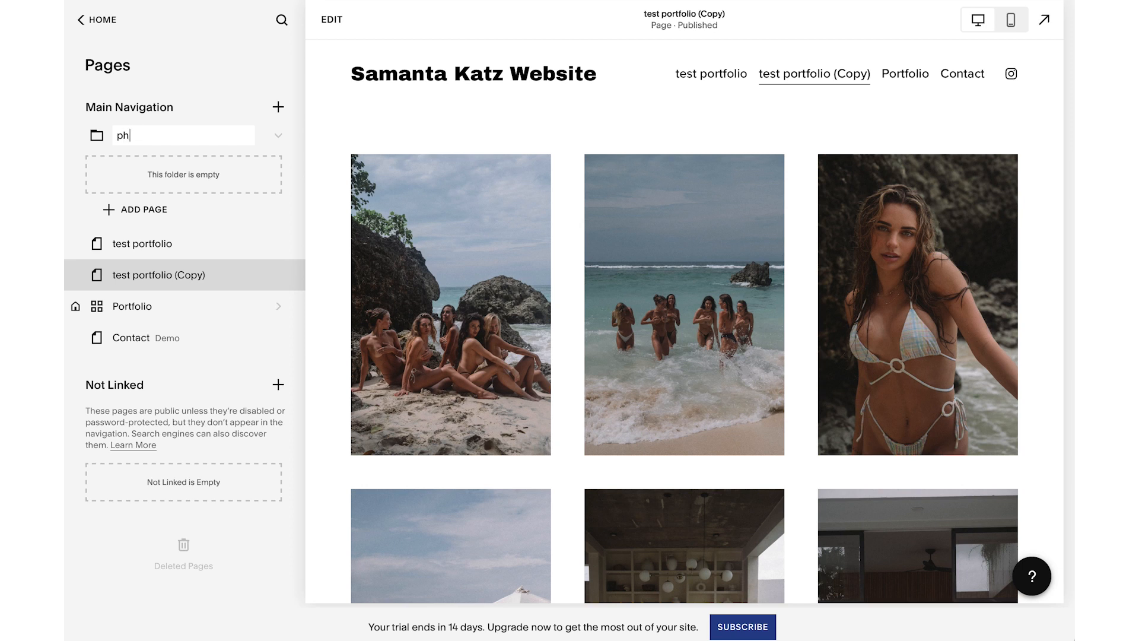
key("Return")
Step: Move the test portfolio page and its copy into the photography folder and check the folder's dropdown in the site header
left_click(105, 248)
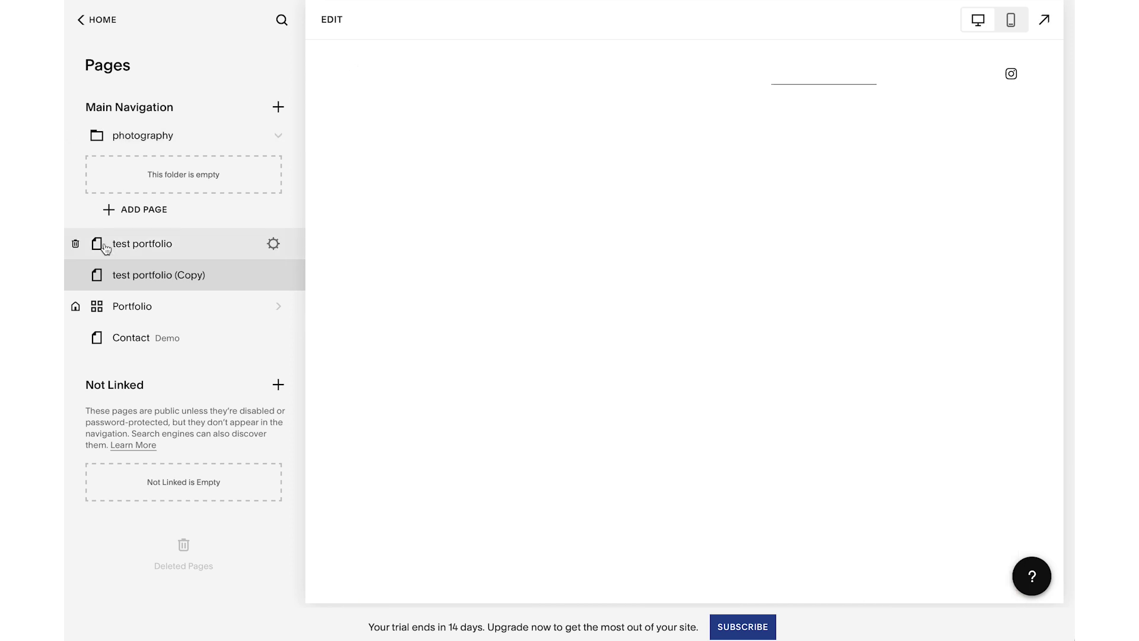
left_click_drag(105, 248, 106, 172)
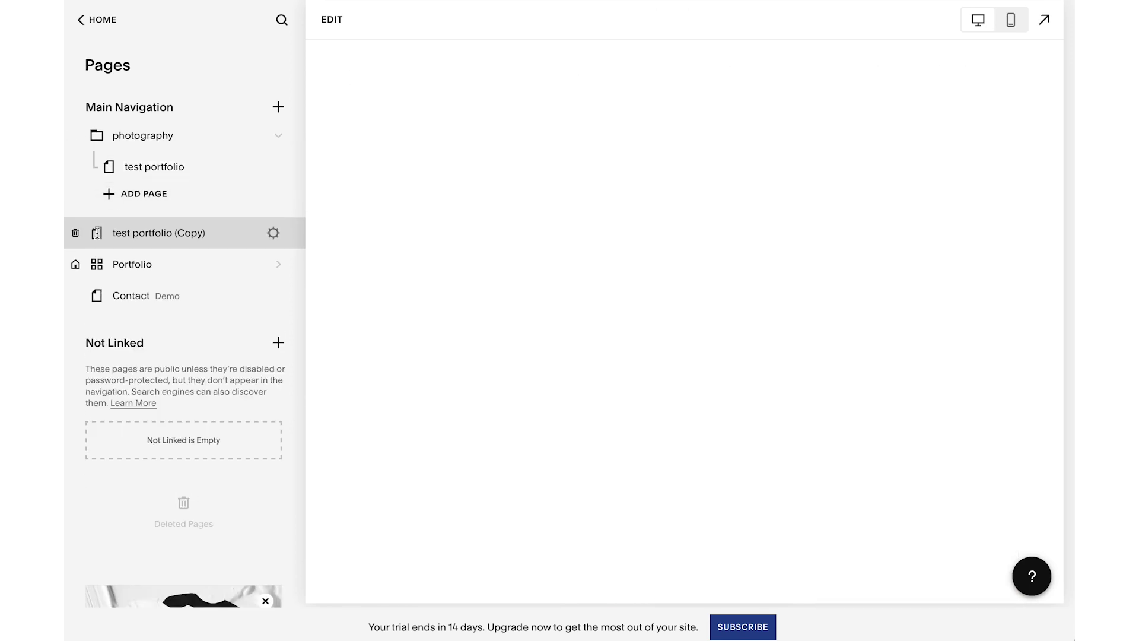
left_click_drag(98, 238, 117, 188)
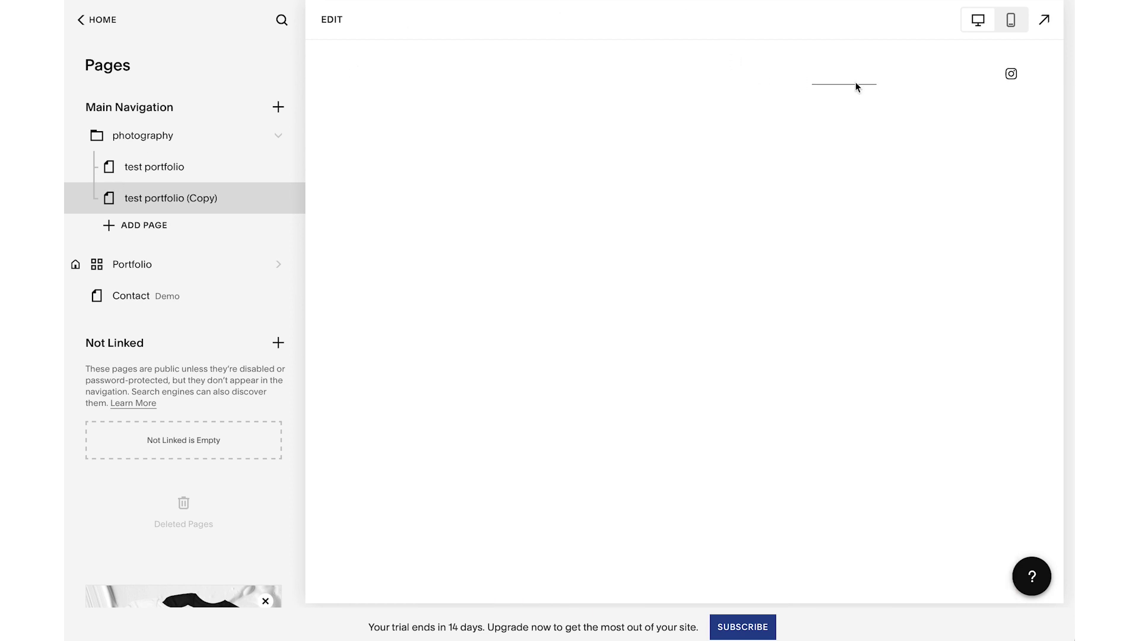
mouse_move(857, 88)
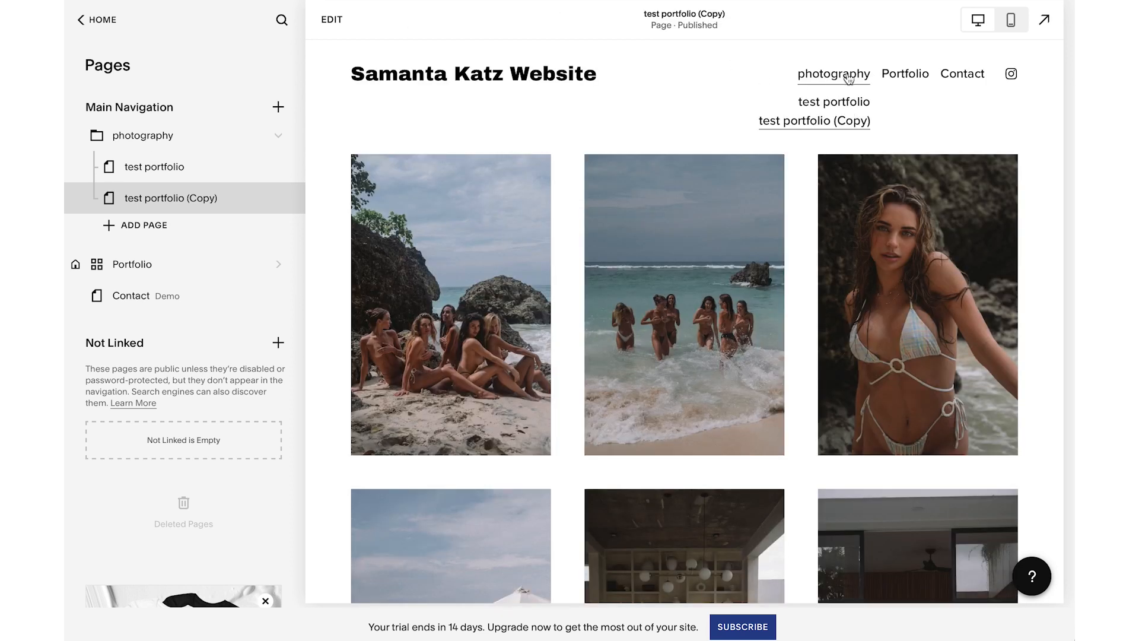